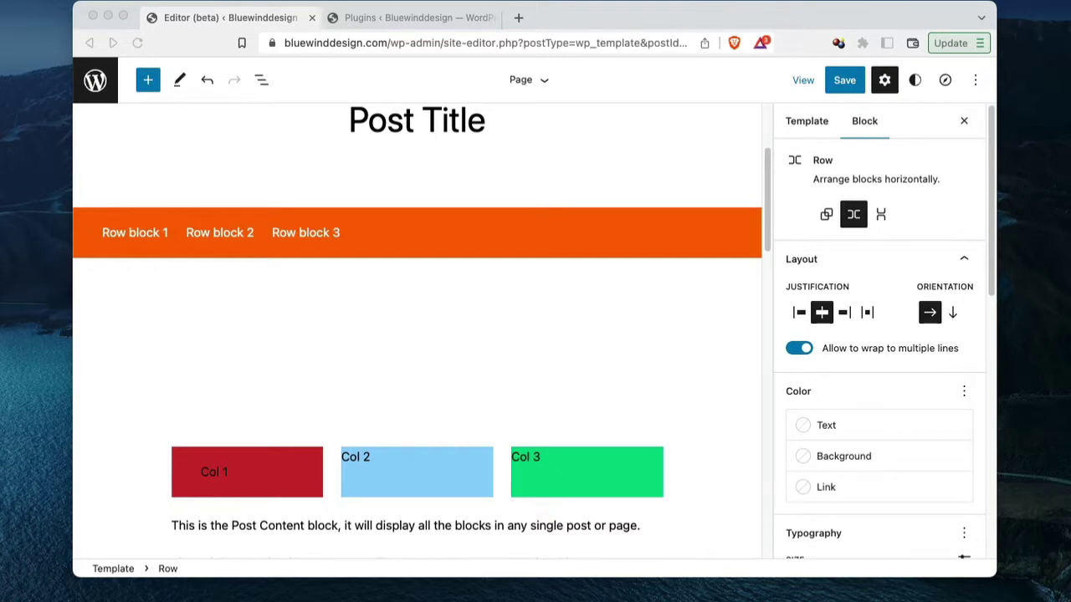
# Open the Page template from the Site Editor's Templates list
pyautogui.click(546, 189)
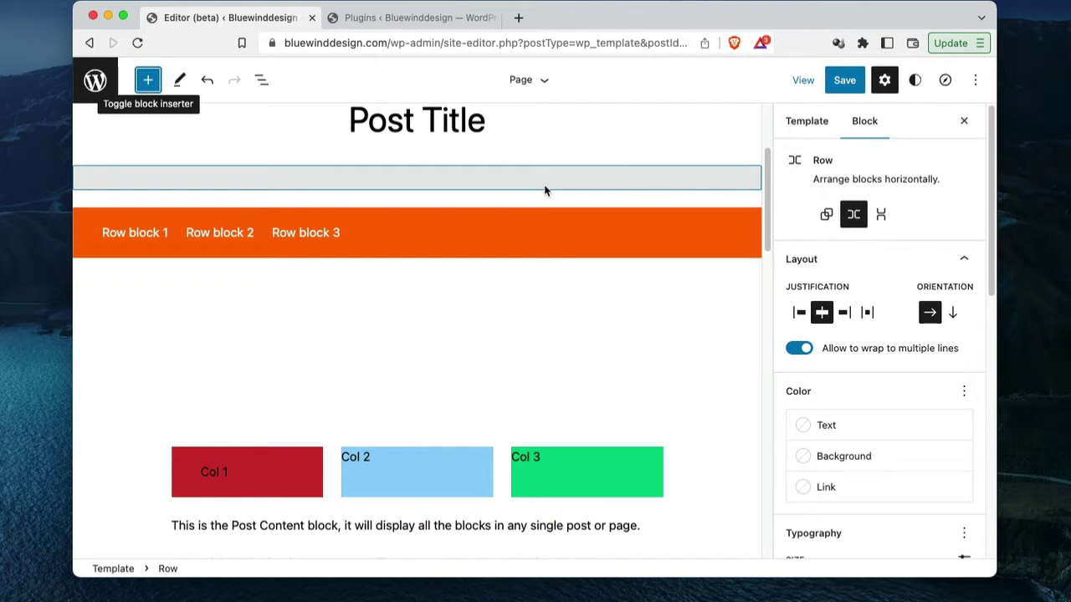
pyautogui.click(94, 79)
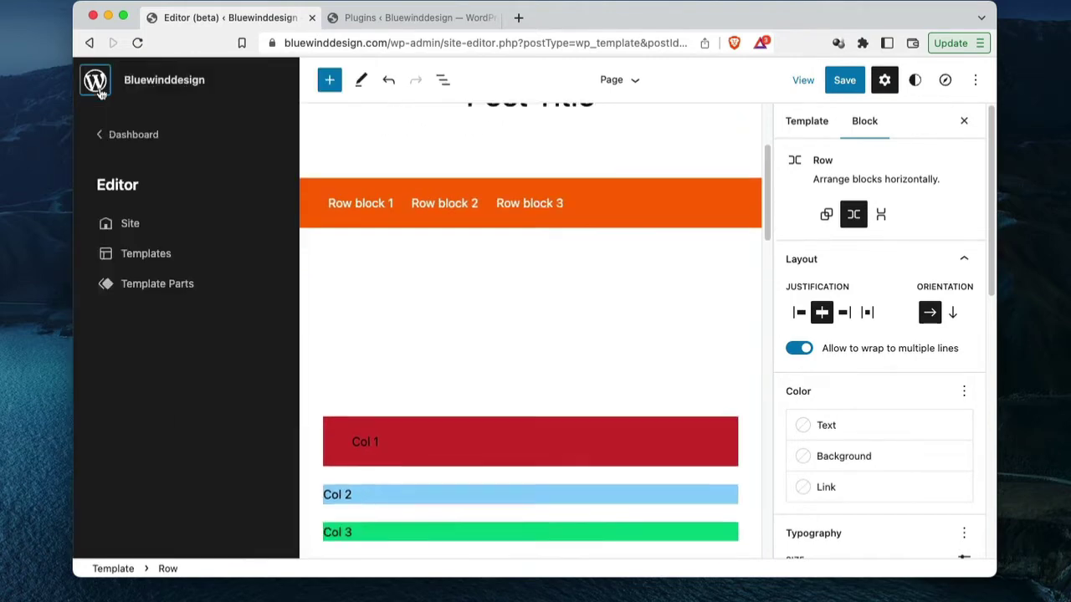
pyautogui.click(146, 255)
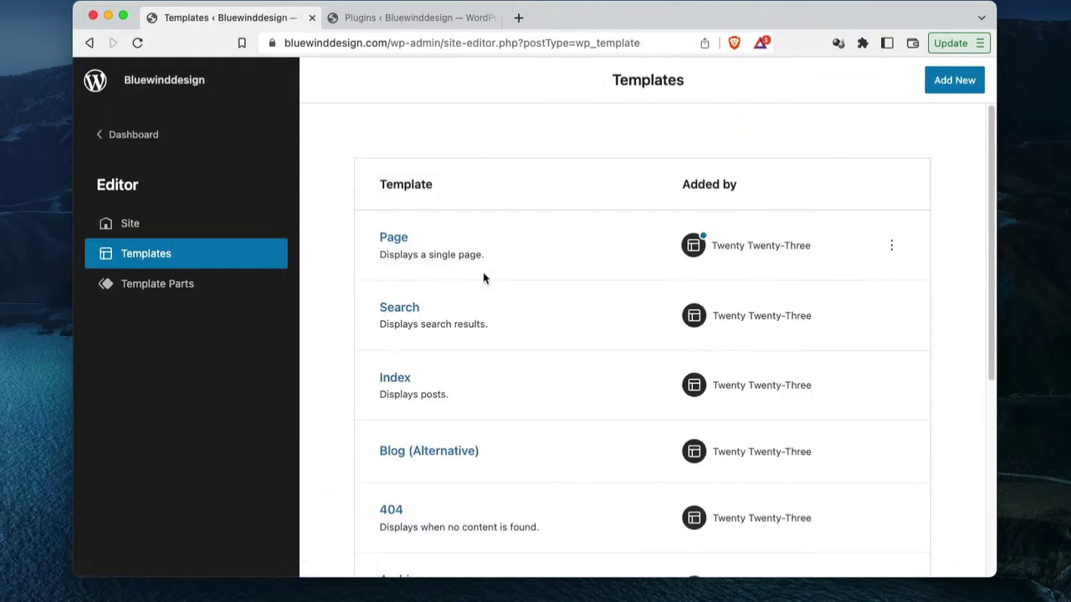
pyautogui.click(398, 240)
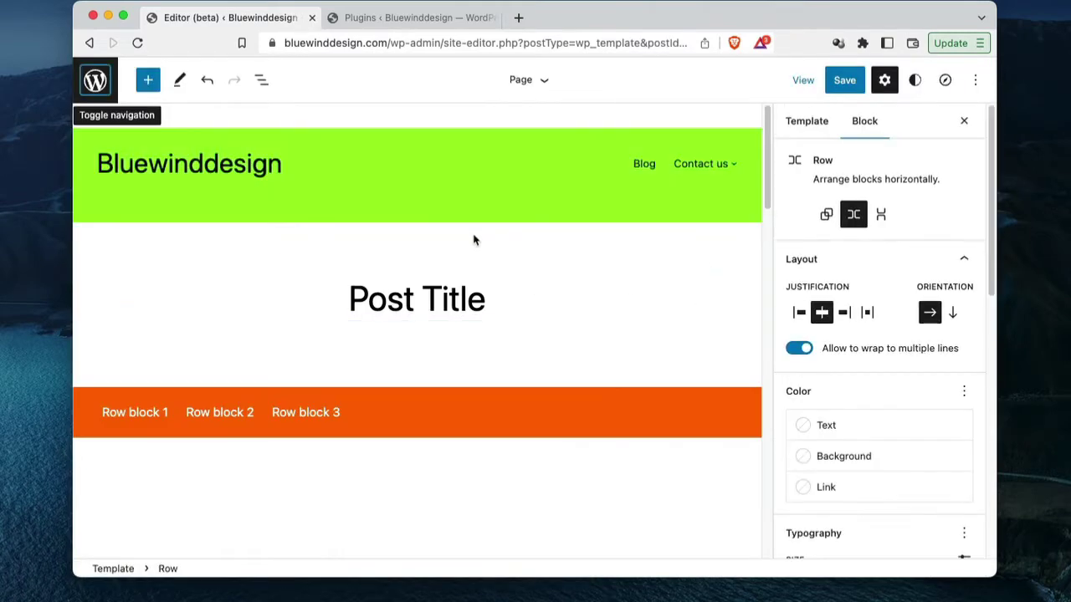
# Centre the Post Title text, set the block to Full width, and bring up the save panel
pyautogui.click(543, 312)
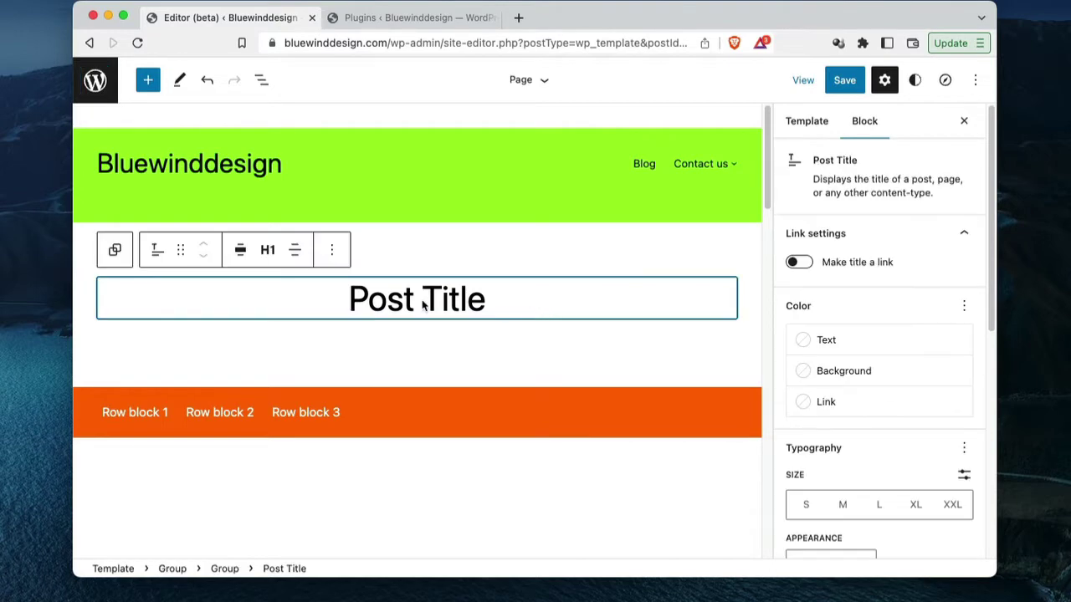
pyautogui.click(298, 256)
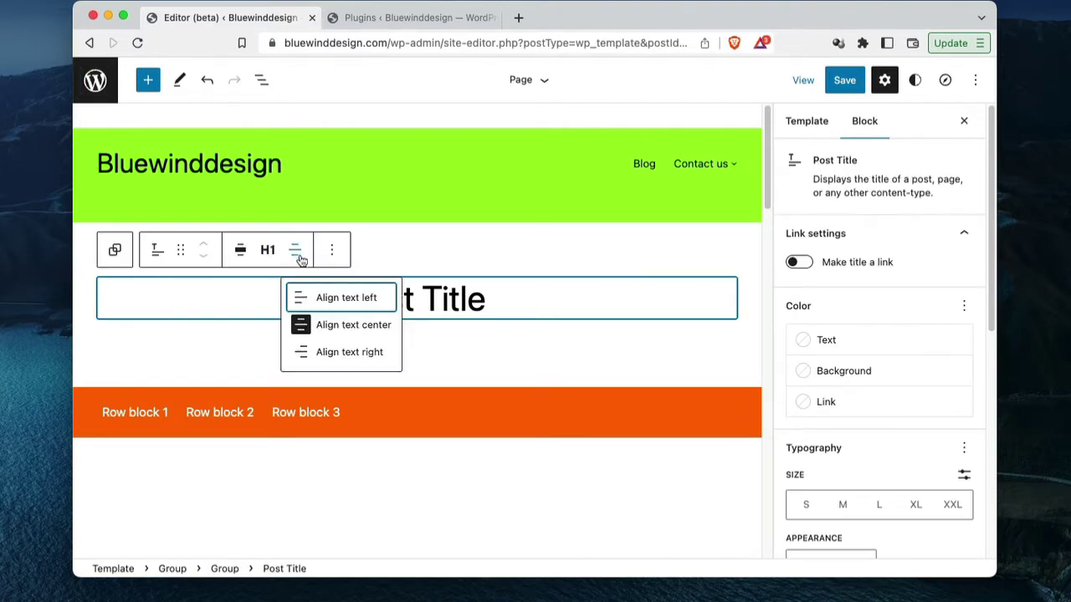
pyautogui.click(301, 351)
pyautogui.click(294, 250)
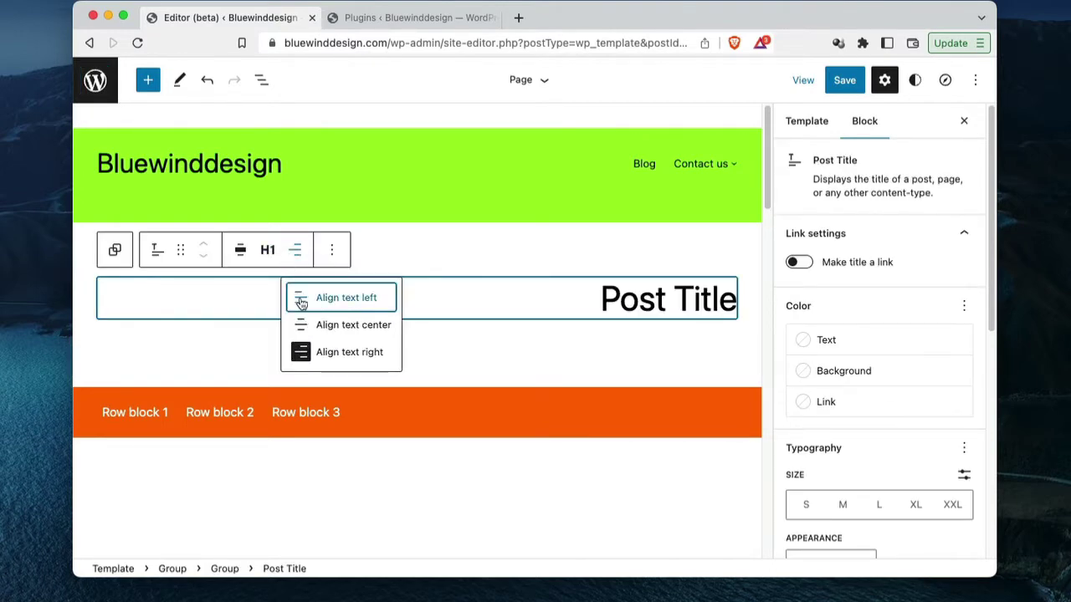
pyautogui.click(334, 325)
pyautogui.click(240, 250)
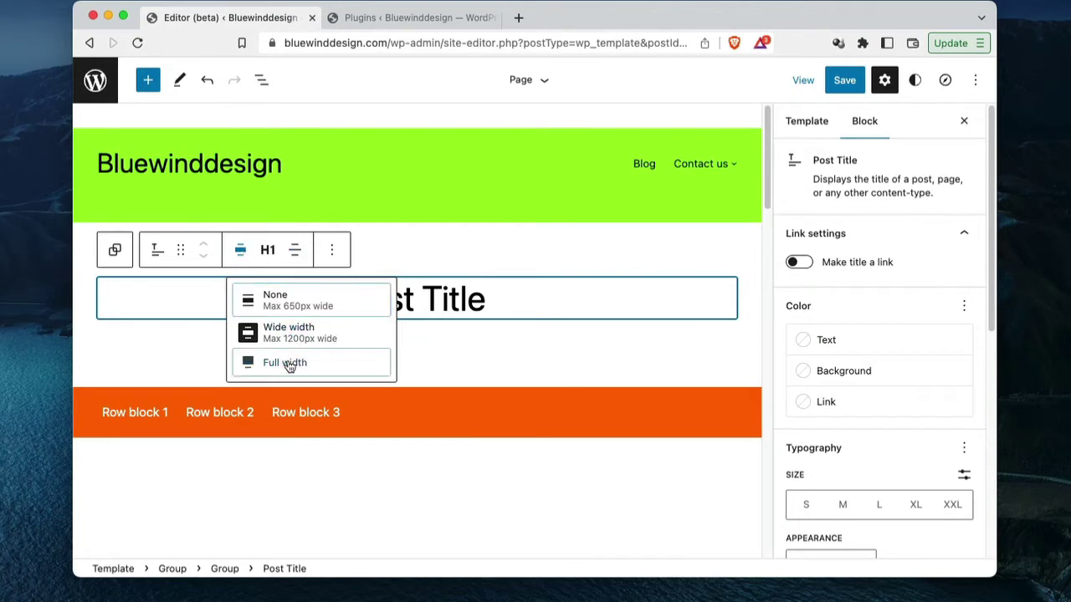
pyautogui.click(286, 362)
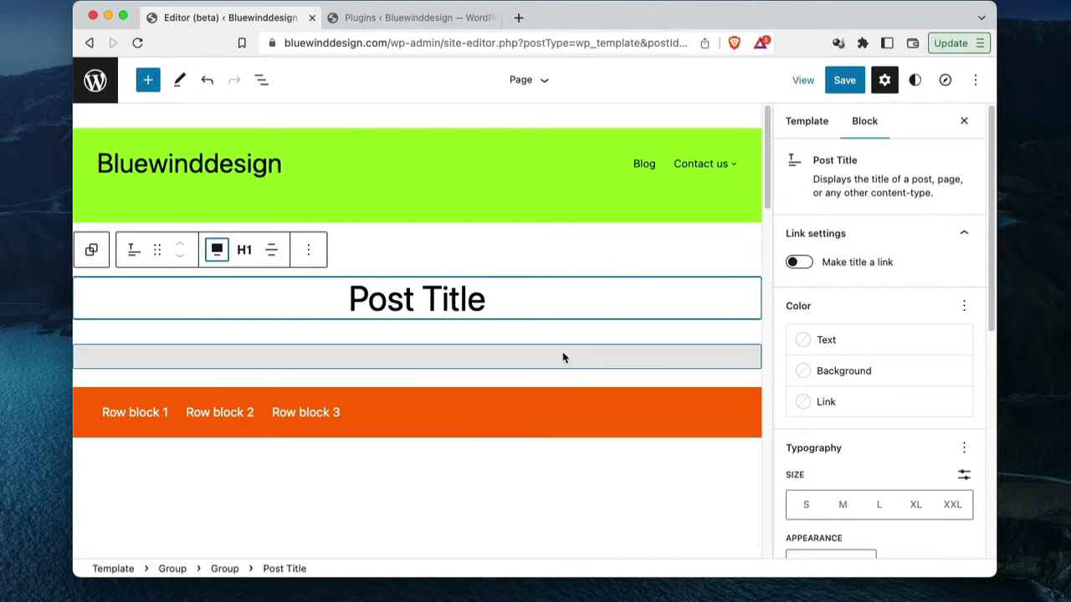
pyautogui.click(842, 86)
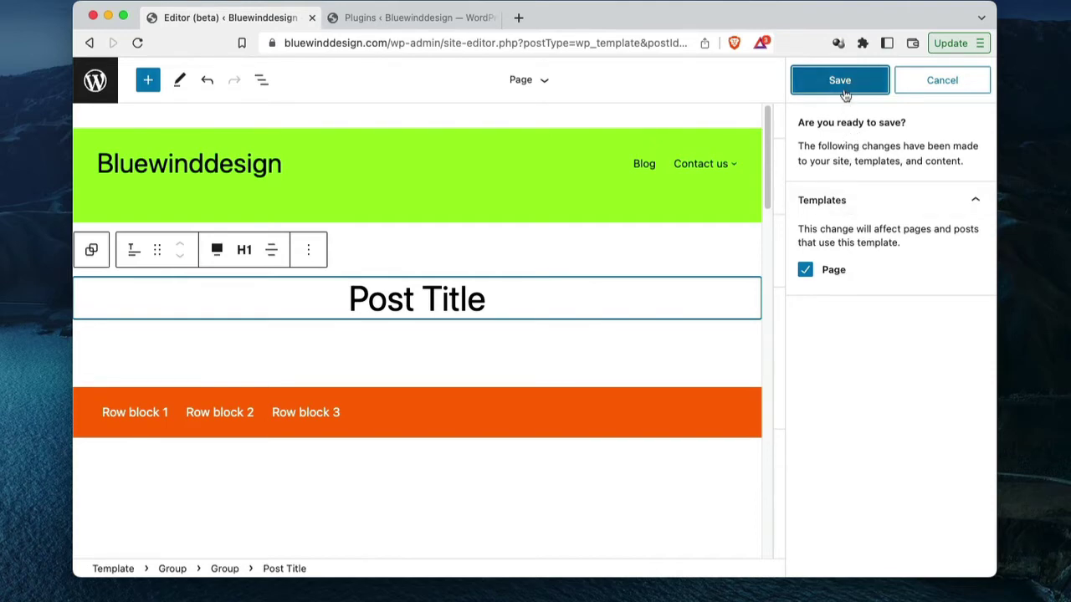
# Confirm saving the Page template changes and open the block and pattern inserter
pyautogui.click(838, 82)
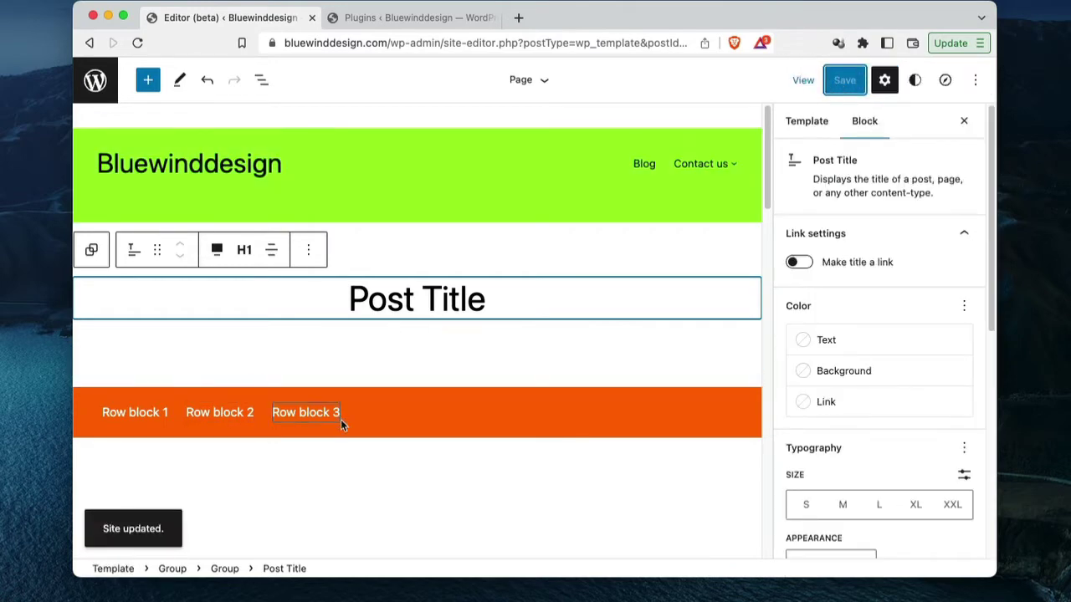
pyautogui.click(146, 82)
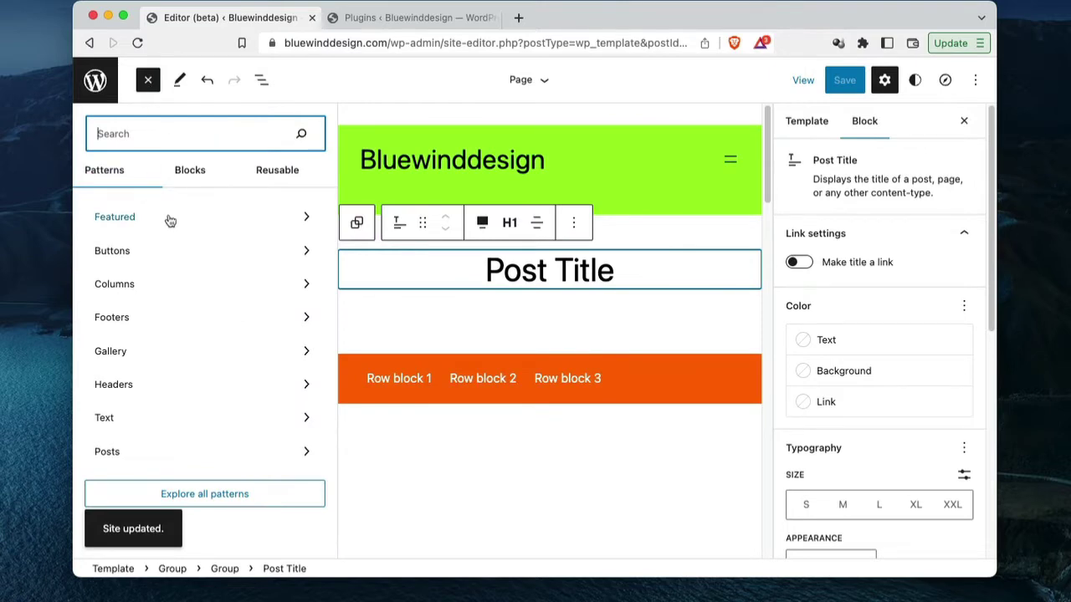
# Browse the pattern categories and insert the 'Simple header inside image' mountain header from Headers
pyautogui.click(222, 217)
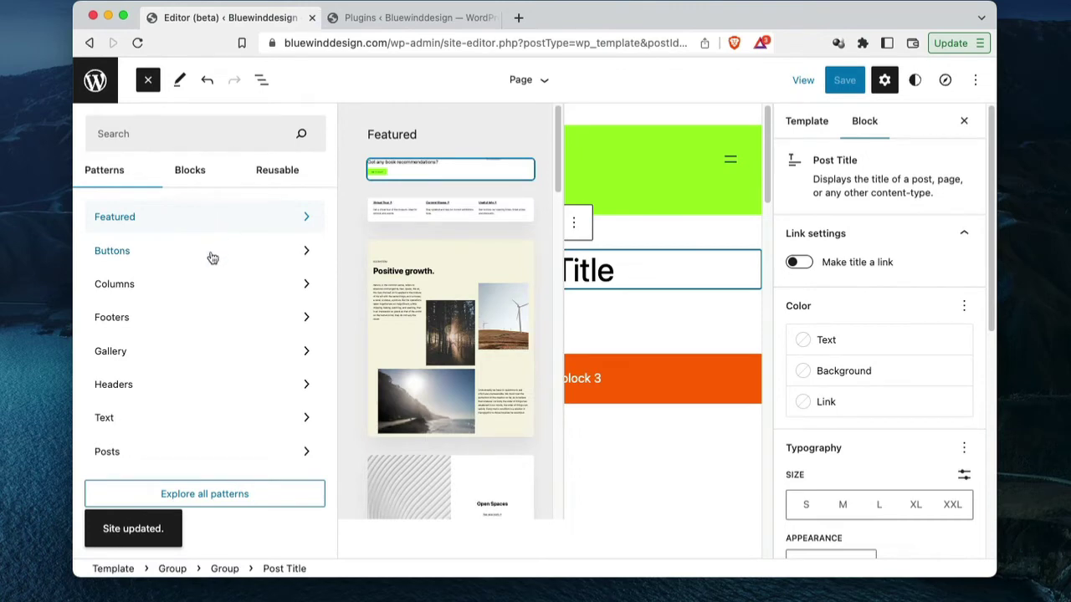
pyautogui.click(201, 250)
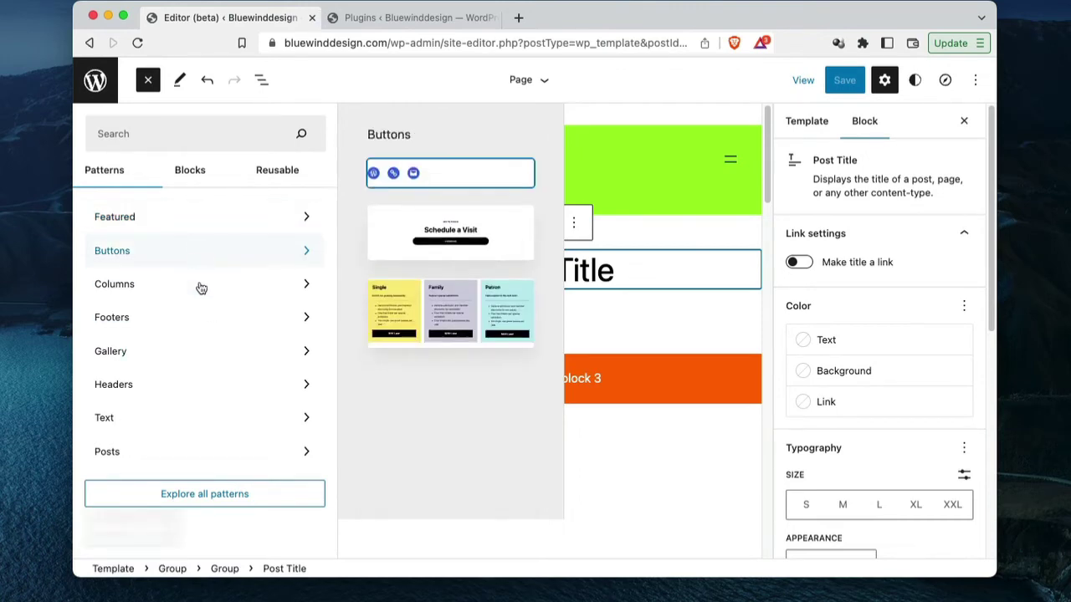
pyautogui.click(200, 287)
pyautogui.click(192, 319)
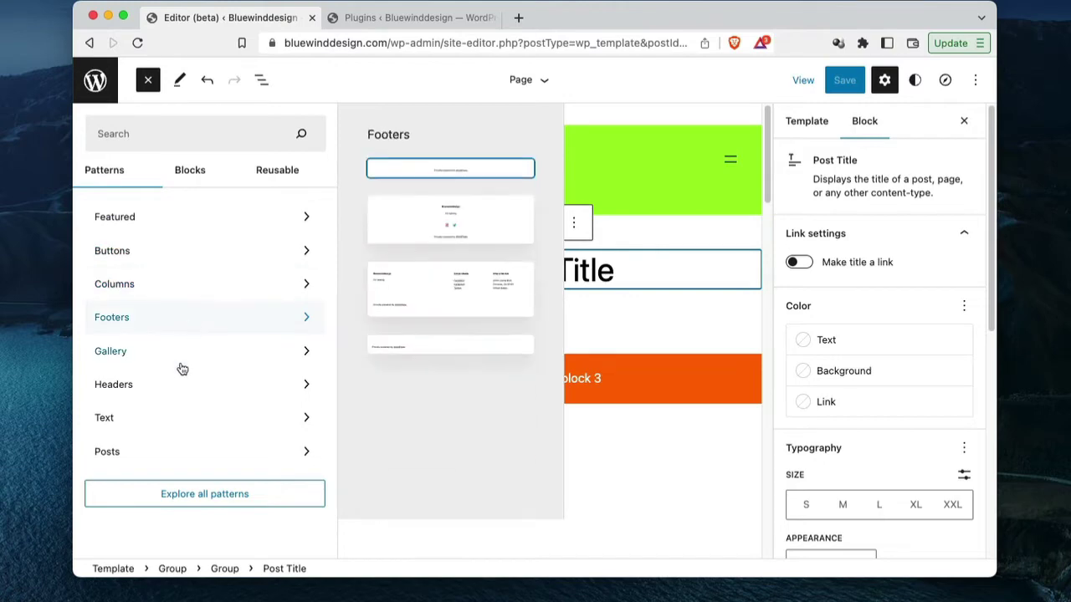
pyautogui.click(180, 385)
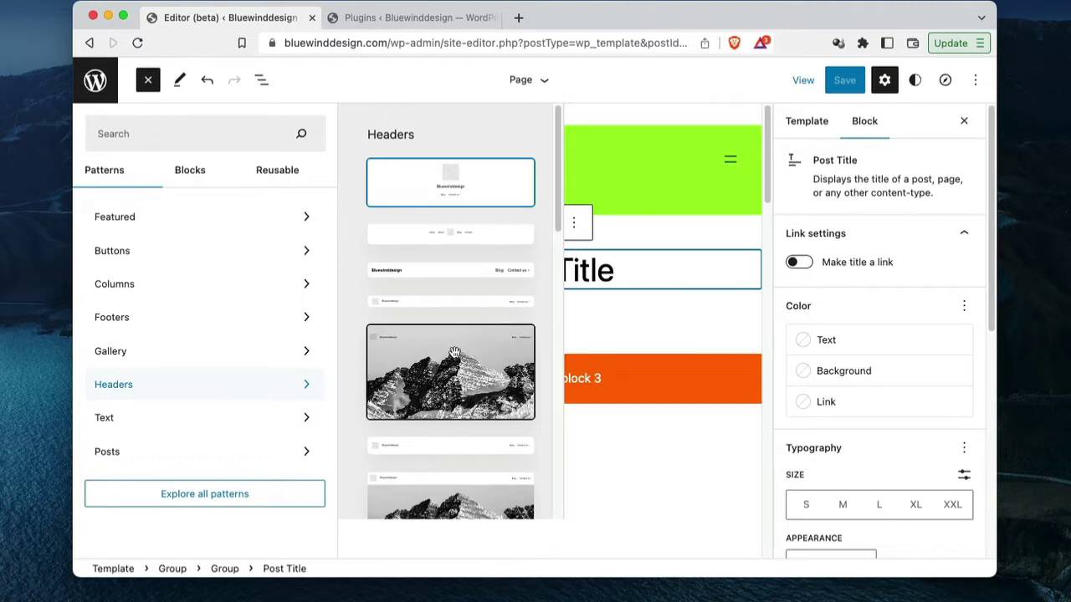
pyautogui.click(454, 352)
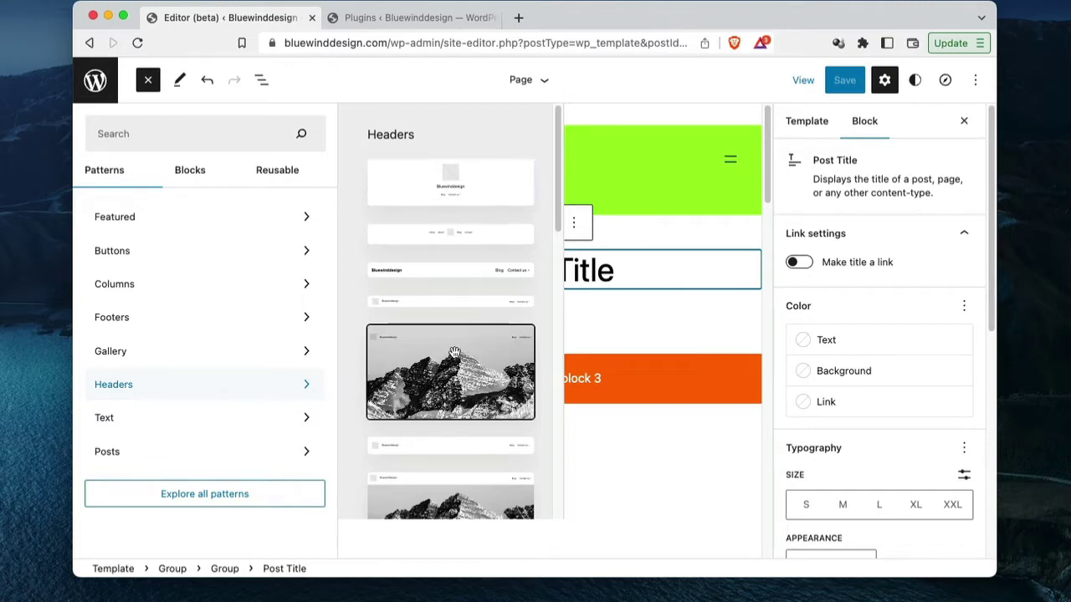
pyautogui.click(455, 352)
pyautogui.click(454, 352)
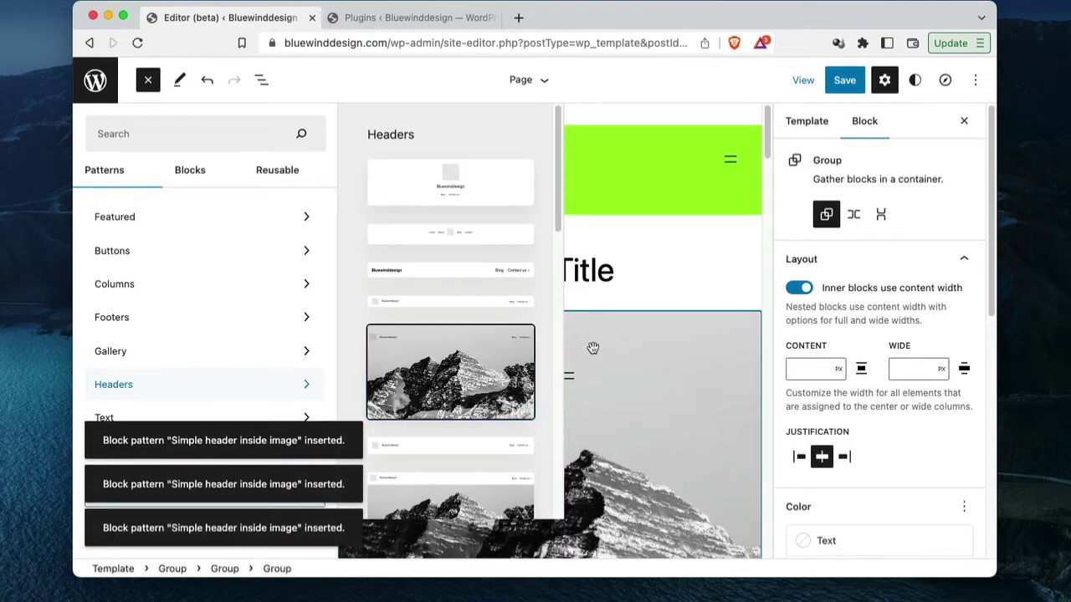
# Remove a mountain Cover block from the inserted header using Remove Cover in its Options menu
pyautogui.click(685, 282)
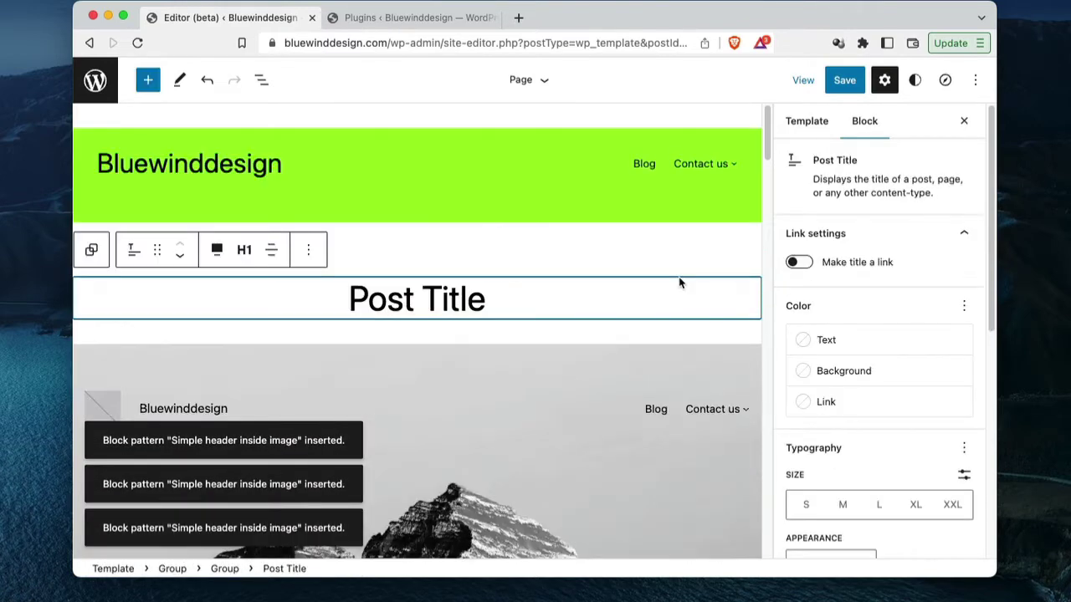
pyautogui.click(530, 398)
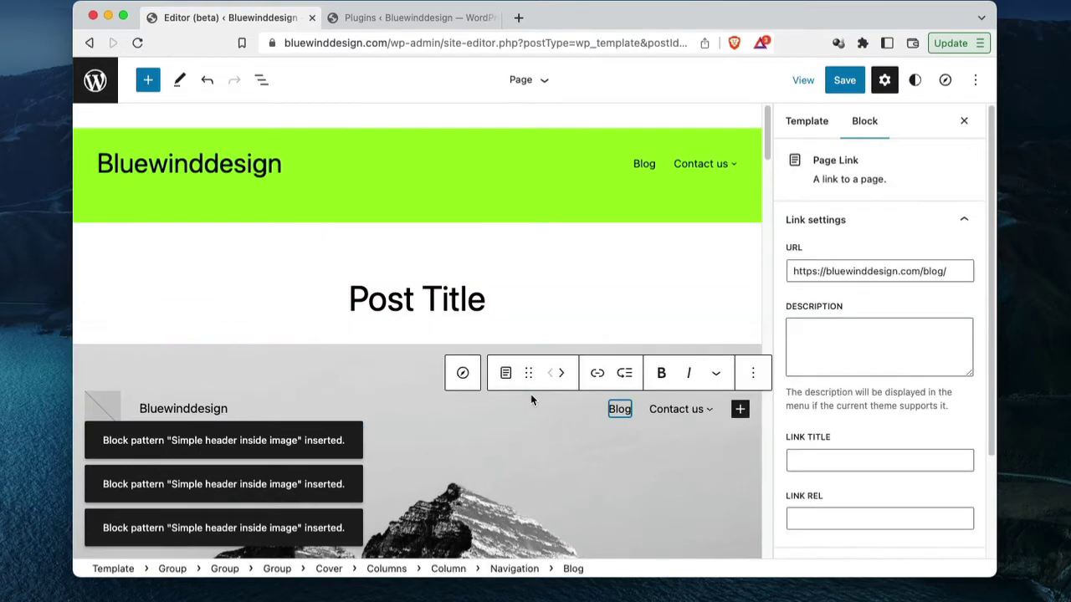
pyautogui.click(375, 355)
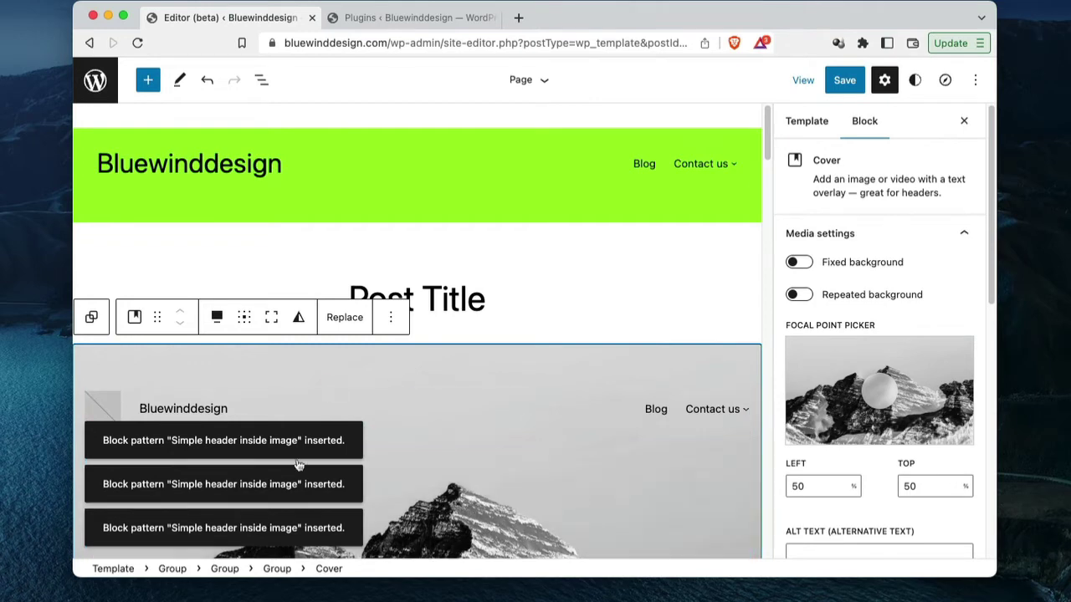
pyautogui.click(224, 568)
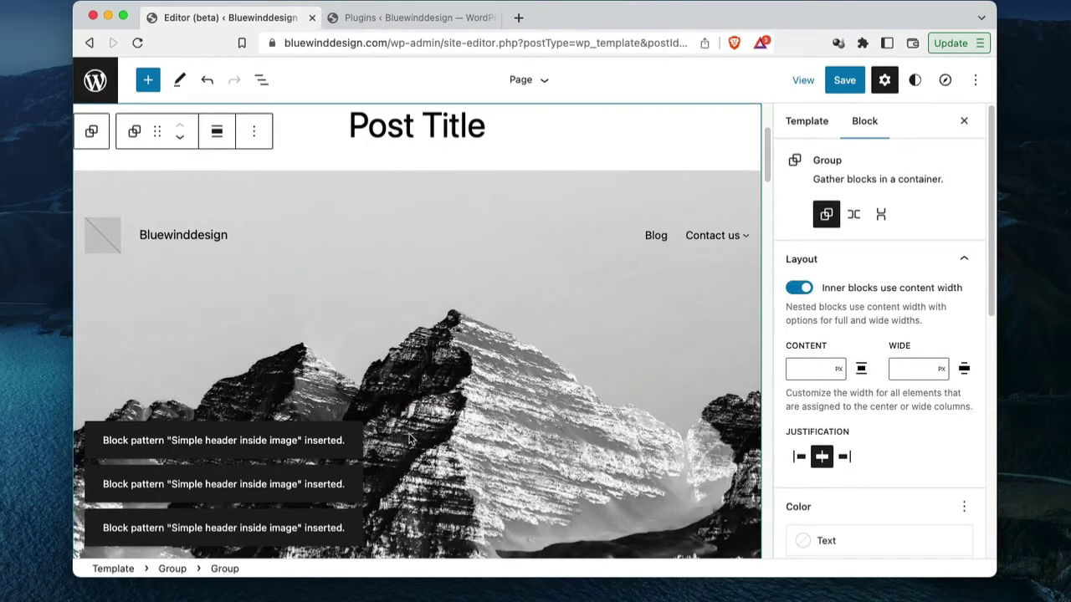
pyautogui.scroll(4, 552, 351)
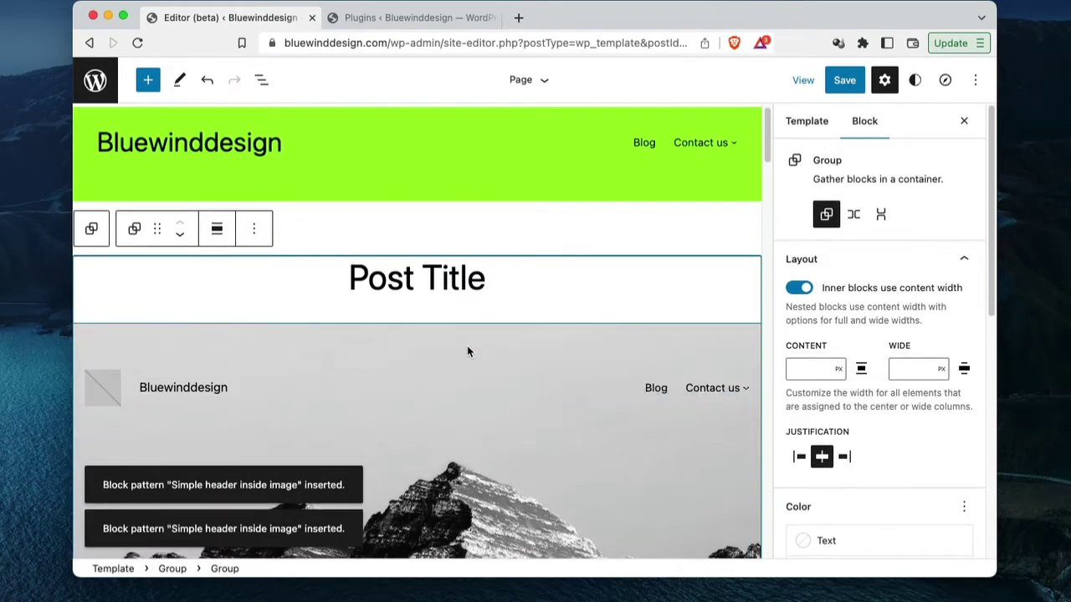
pyautogui.click(468, 349)
pyautogui.click(390, 299)
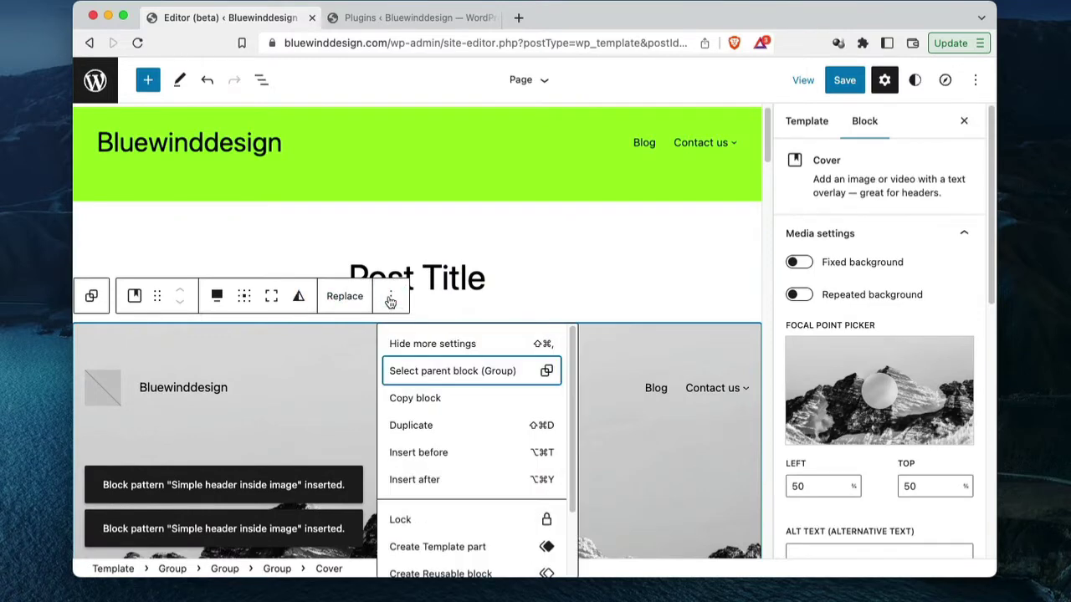
pyautogui.scroll(-2, 535, 437)
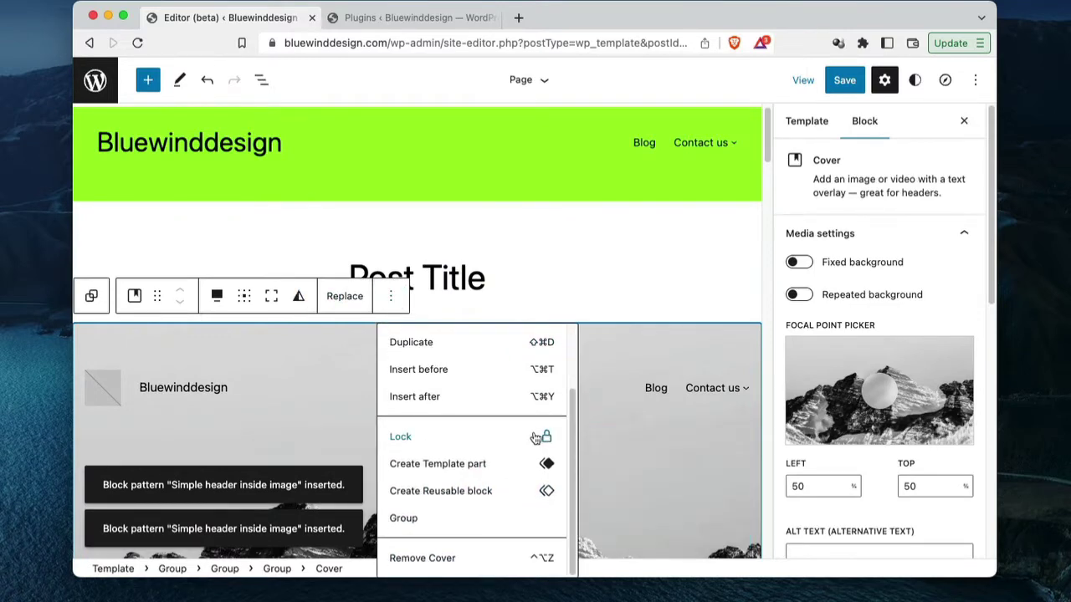
pyautogui.click(451, 558)
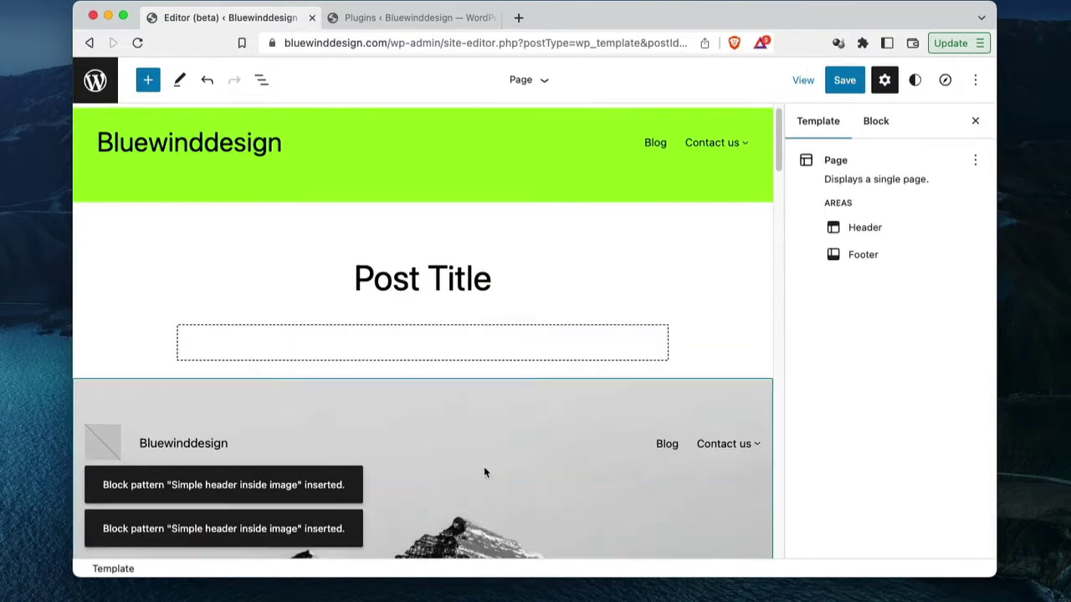
pyautogui.click(520, 397)
pyautogui.click(390, 349)
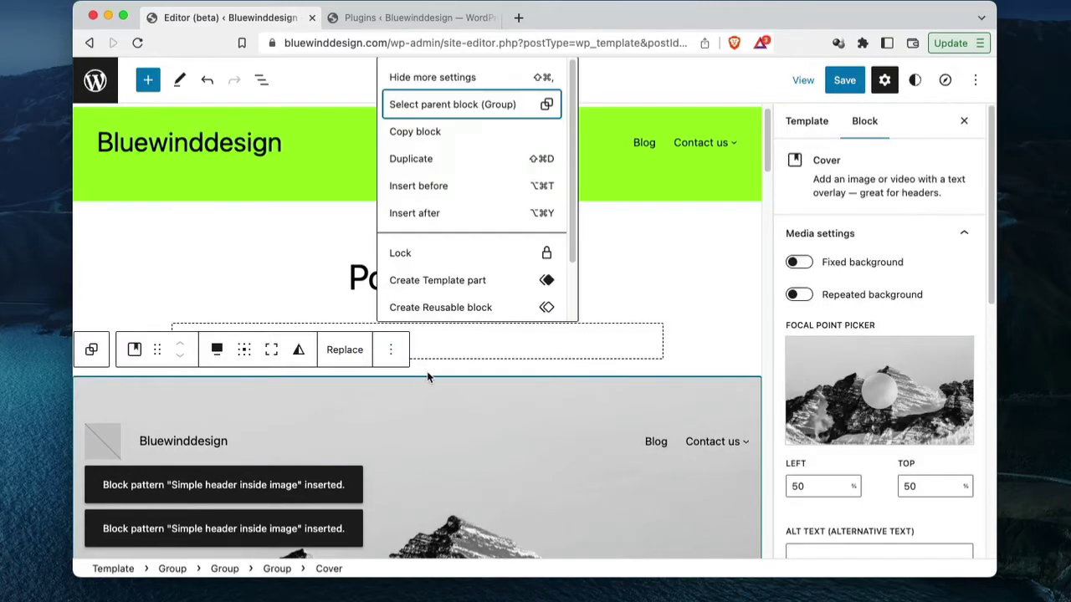
pyautogui.scroll(-2, 452, 308)
pyautogui.click(449, 304)
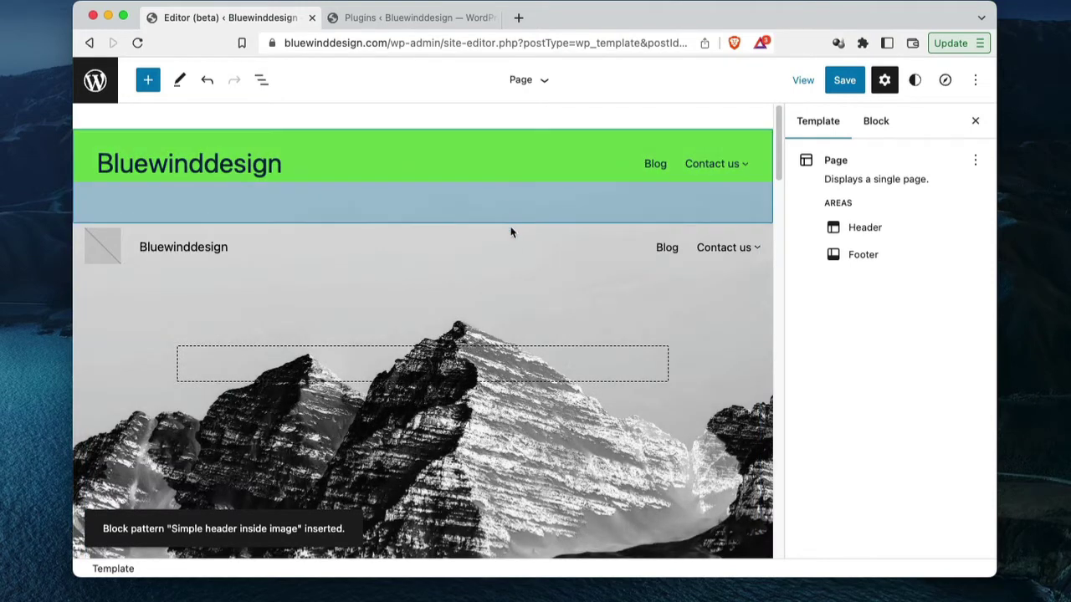
pyautogui.click(597, 210)
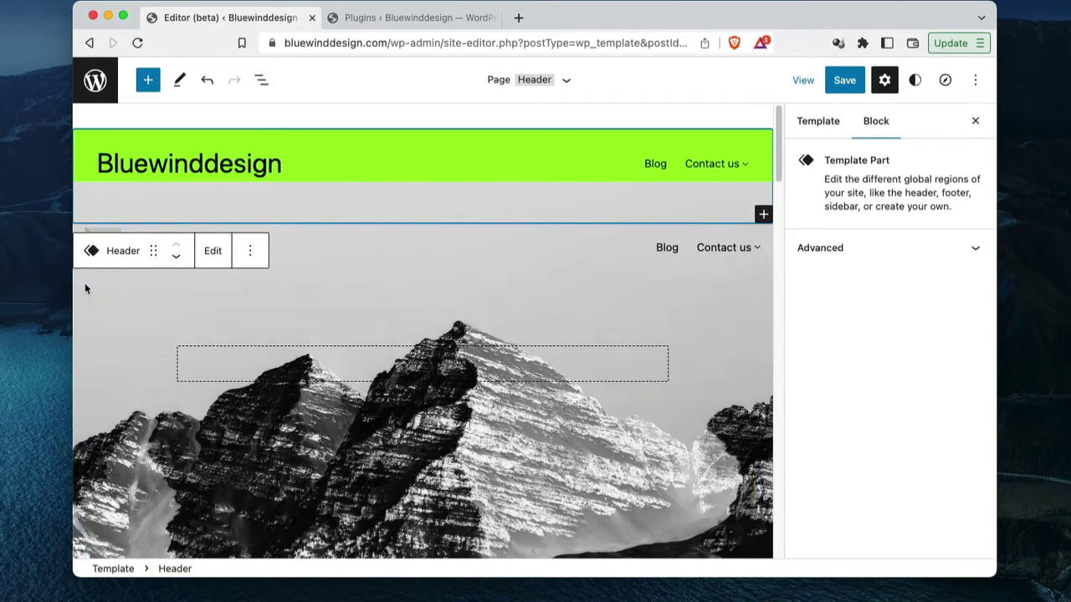
pyautogui.click(393, 150)
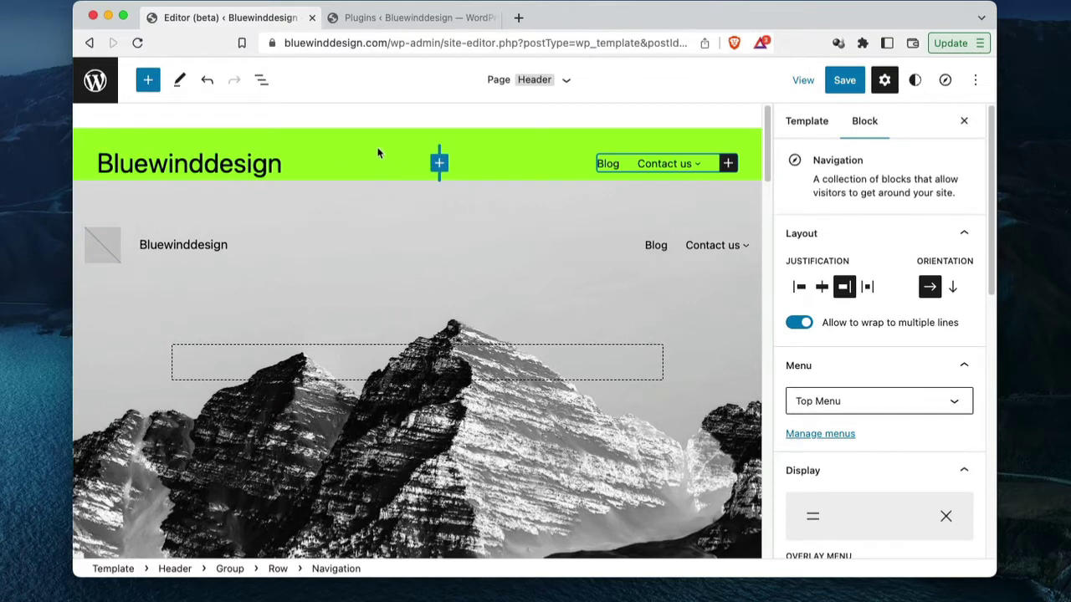
pyautogui.click(173, 568)
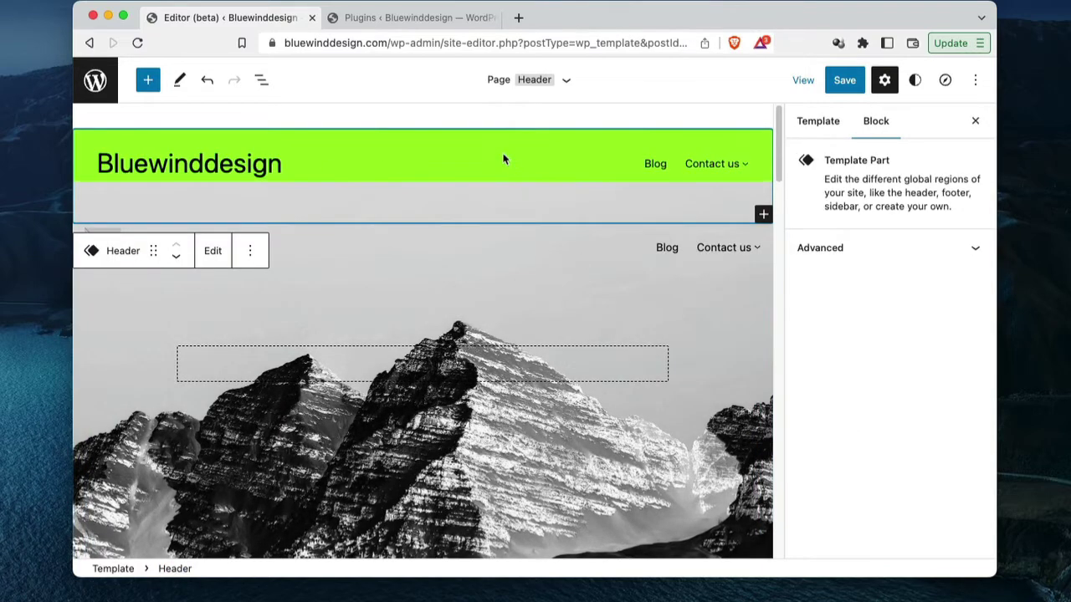
pyautogui.moveTo(499, 159)
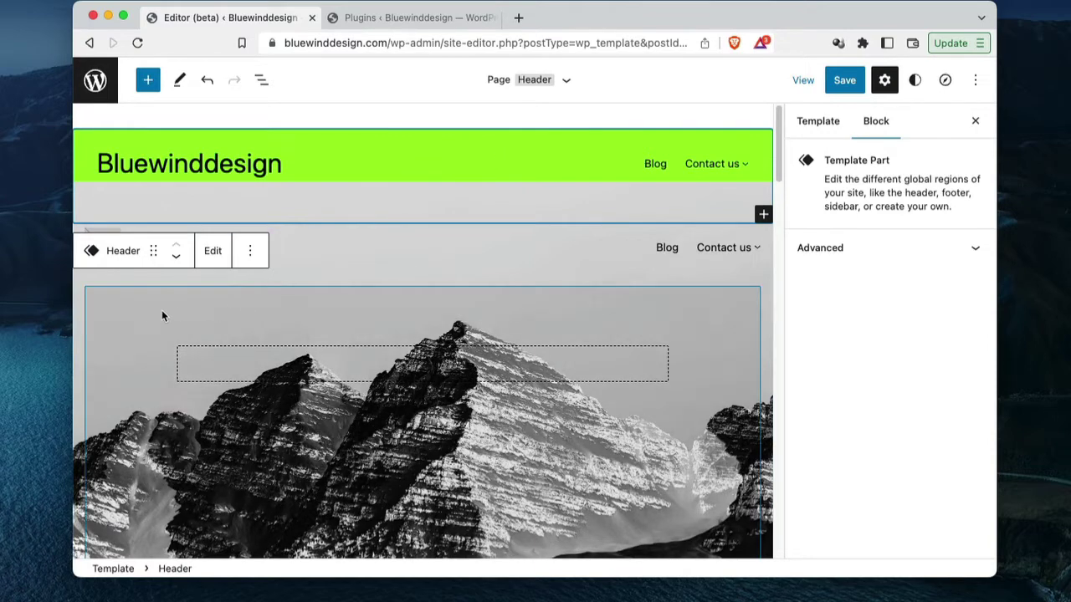
pyautogui.click(139, 317)
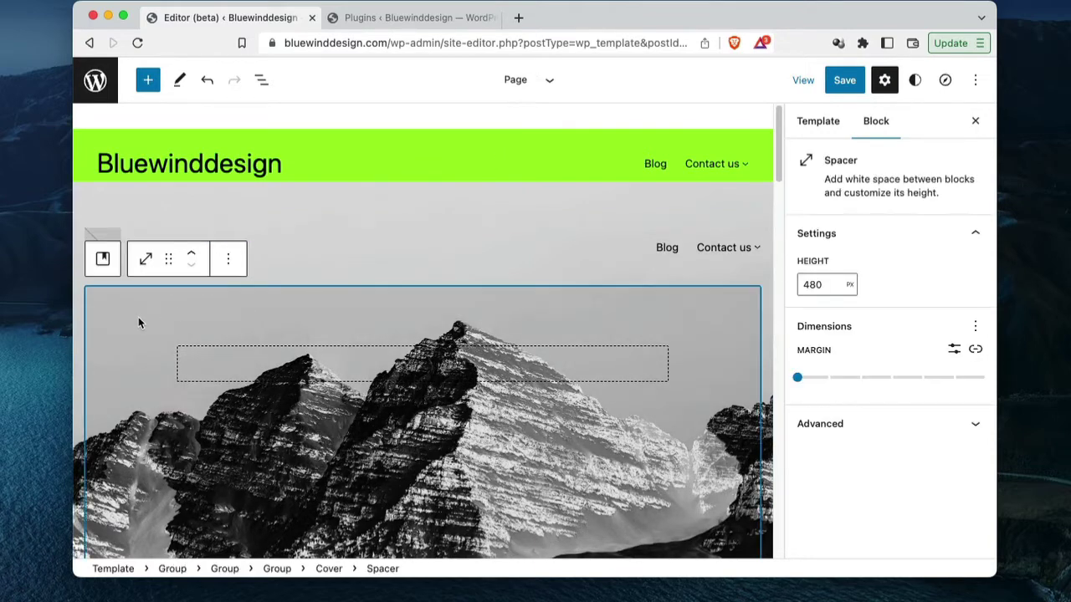
pyautogui.click(328, 569)
pyautogui.scroll(2, 494, 341)
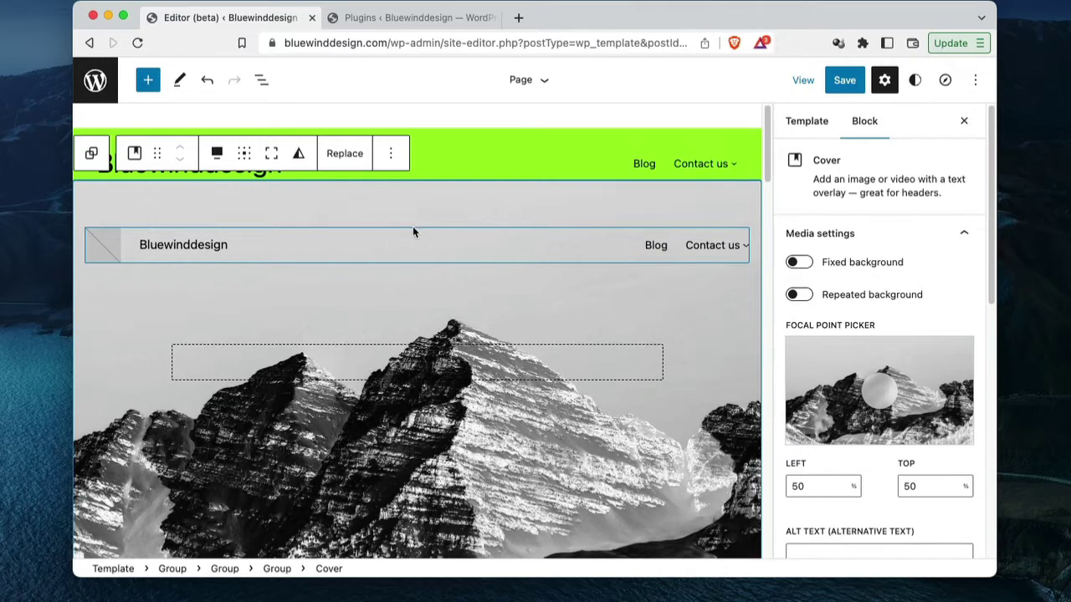
# Undo four edits to restore the green header layout
pyautogui.click(208, 81)
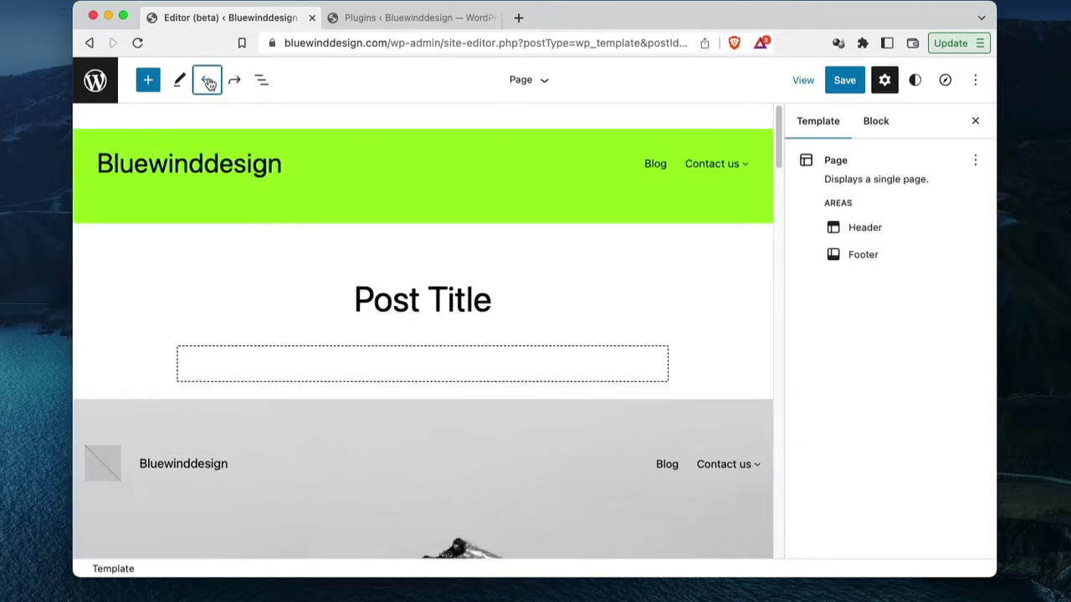
pyautogui.click(208, 81)
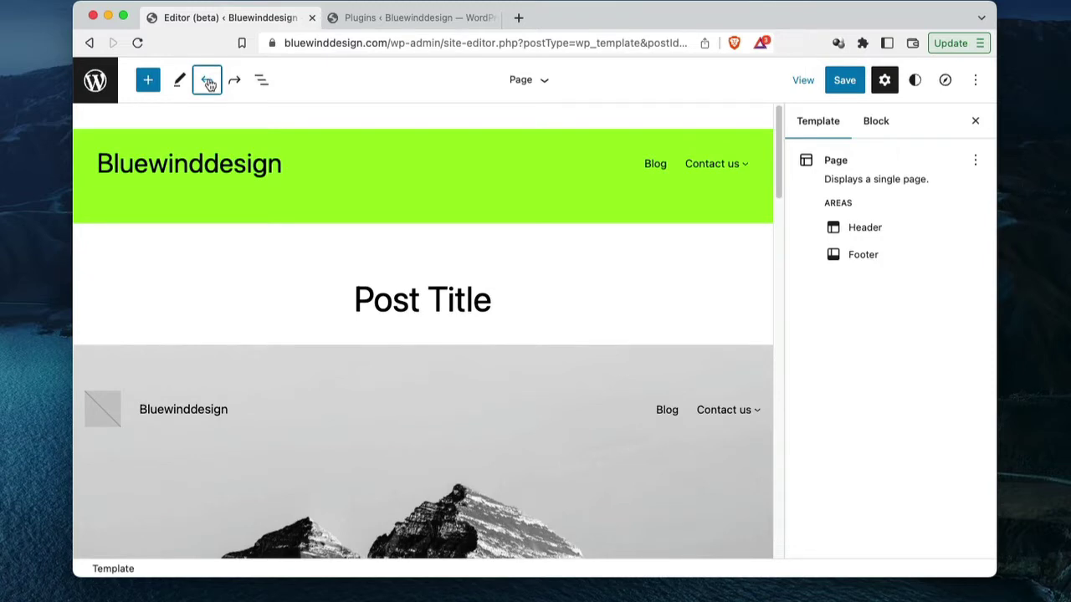
pyautogui.click(208, 81)
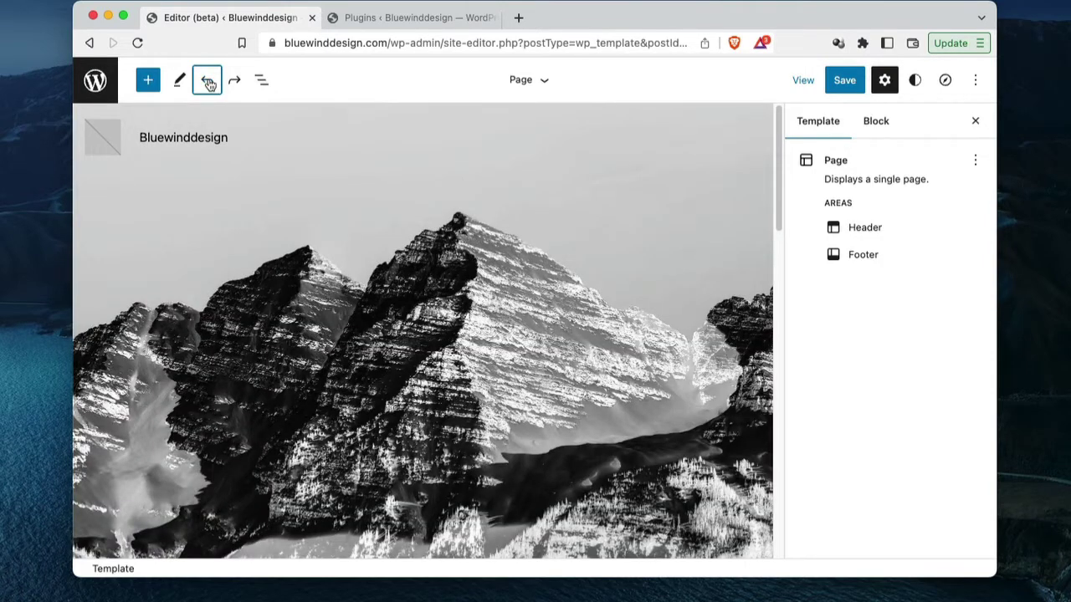
pyautogui.click(208, 82)
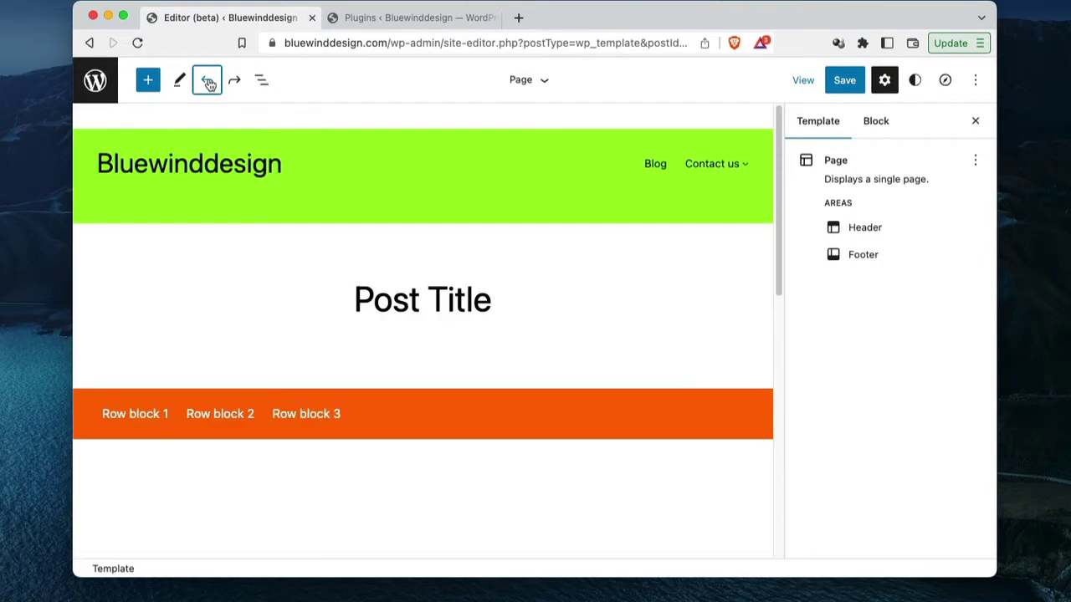
# Insert the 'Simple header inside image' pattern from the Headers patterns
pyautogui.click(147, 80)
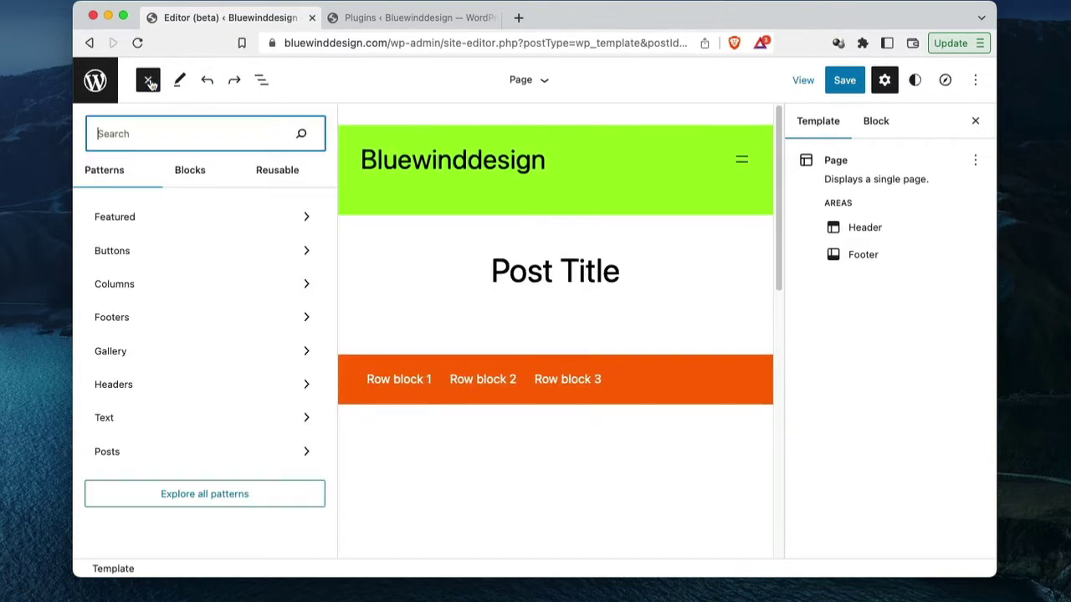
pyautogui.click(171, 386)
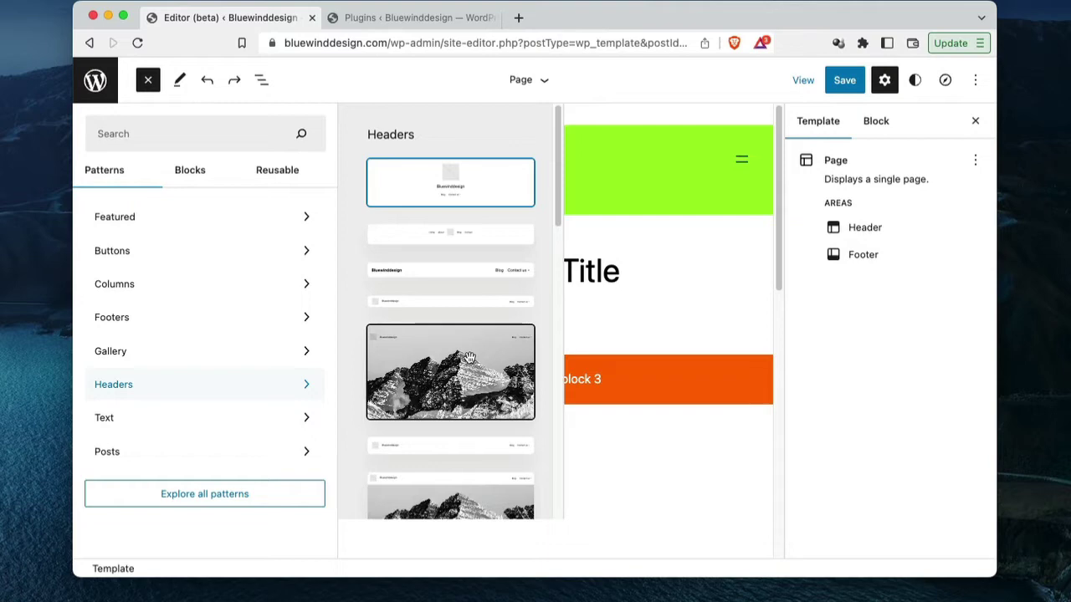
pyautogui.click(469, 357)
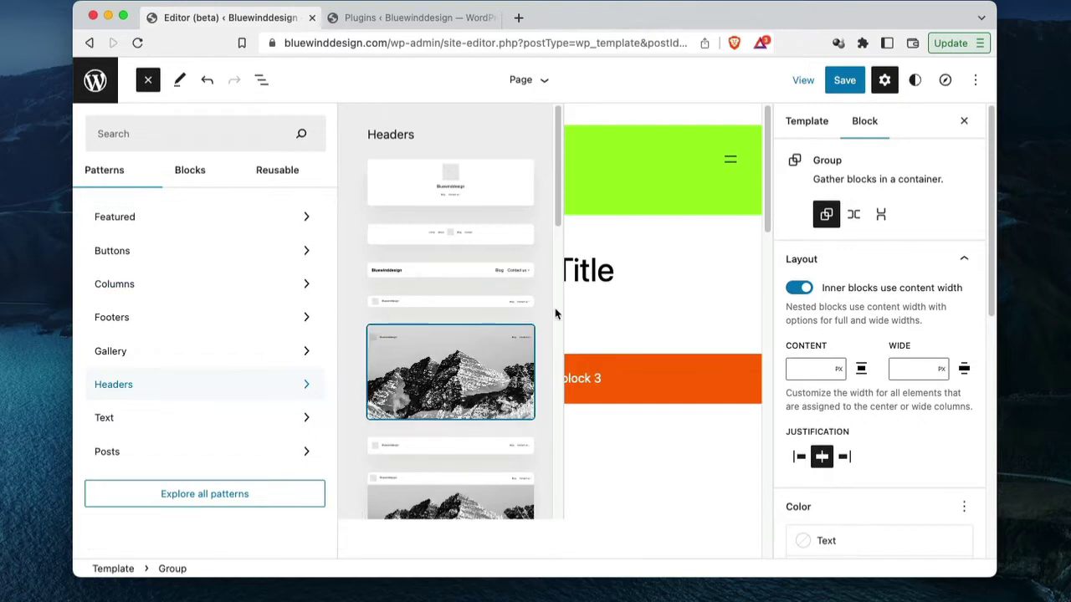
pyautogui.click(675, 246)
pyautogui.scroll(-4, 523, 179)
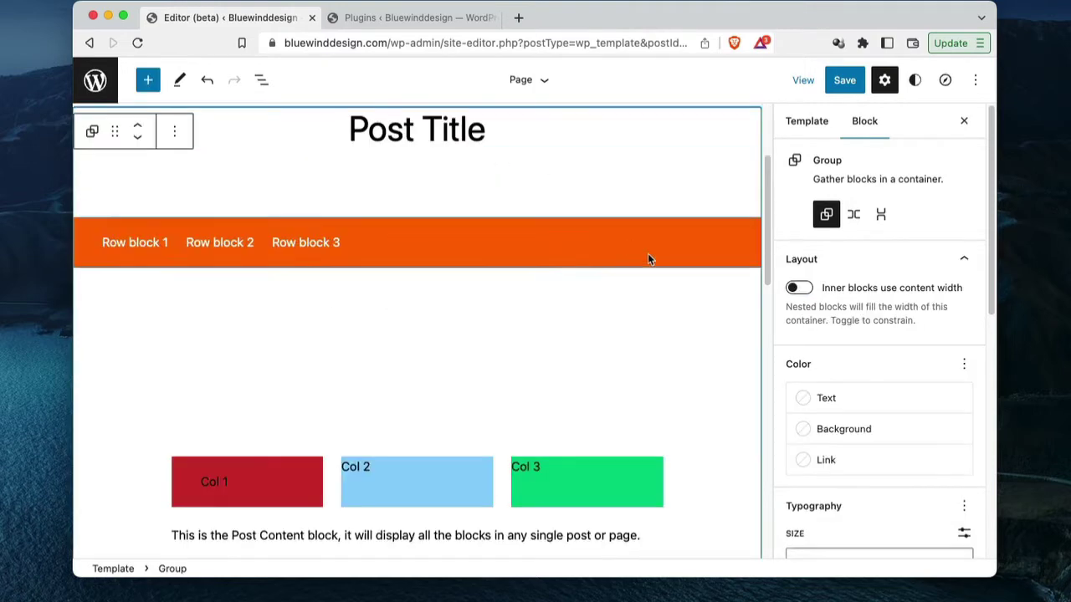
pyautogui.moveTo(769, 232); pyautogui.dragTo(712, 165)
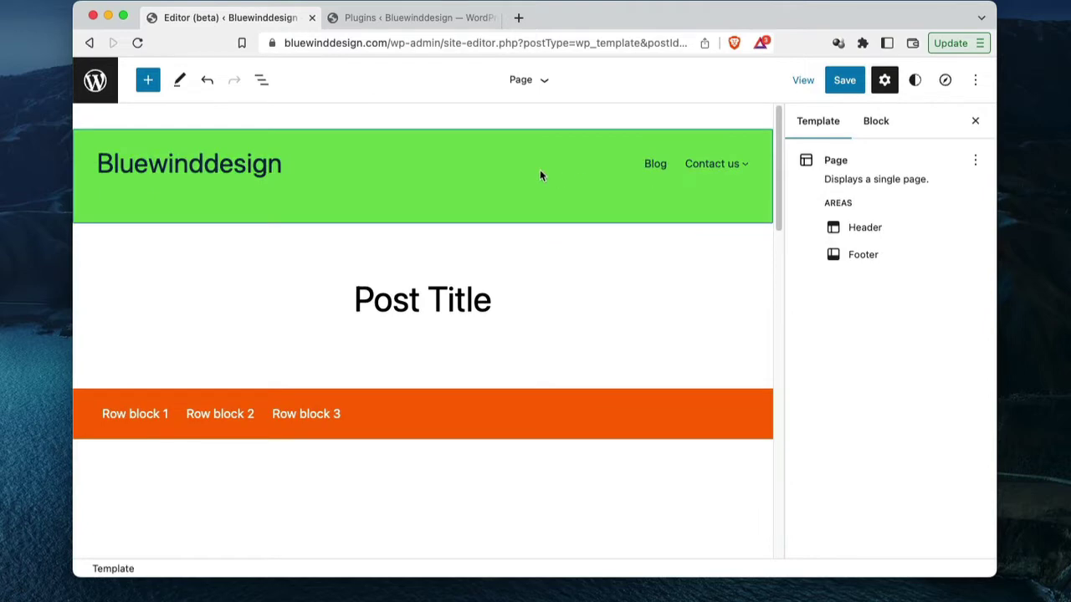
pyautogui.click(149, 81)
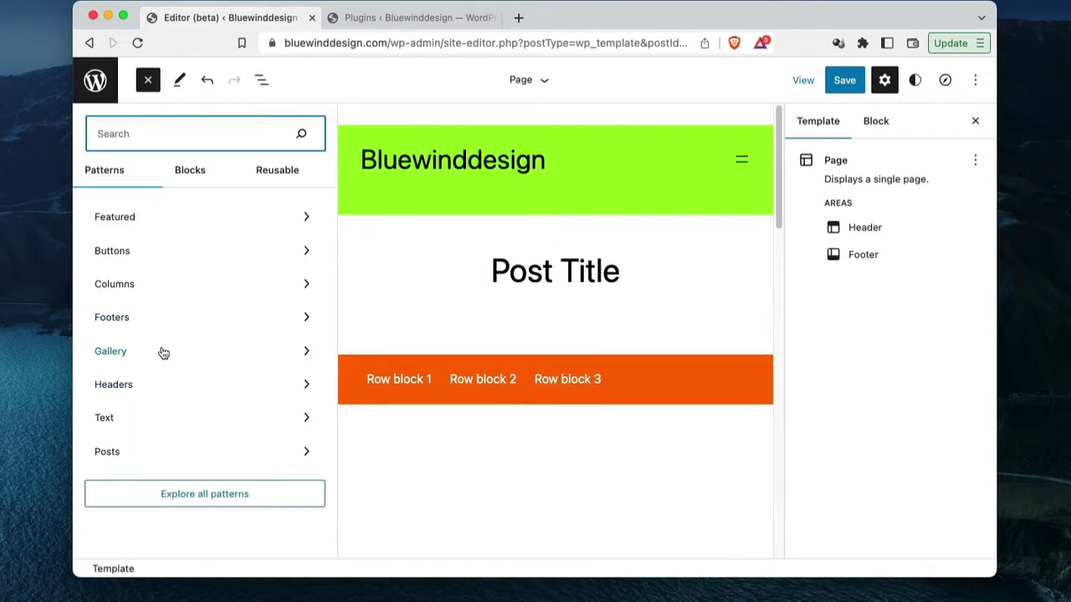
# Insert the 'Three columns with images and text' pattern from the Columns category
pyautogui.click(164, 286)
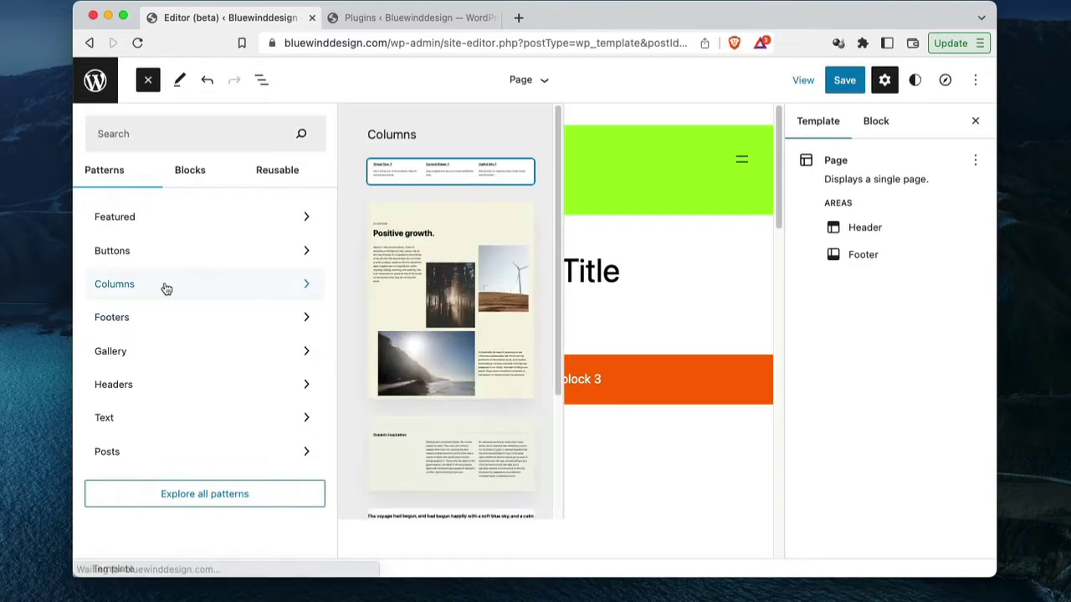
pyautogui.click(449, 281)
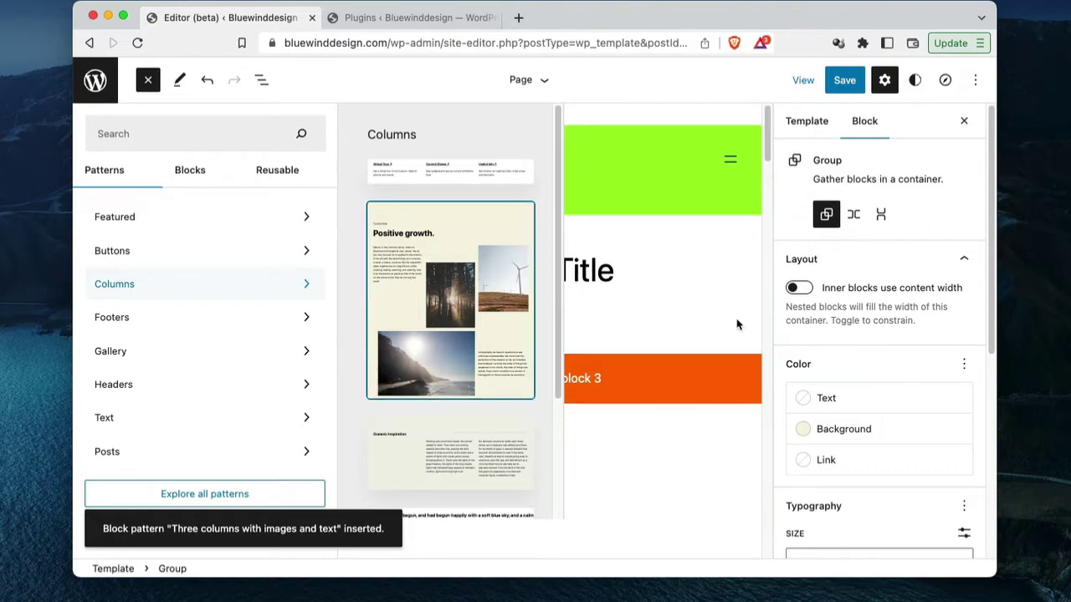
pyautogui.press('Escape')
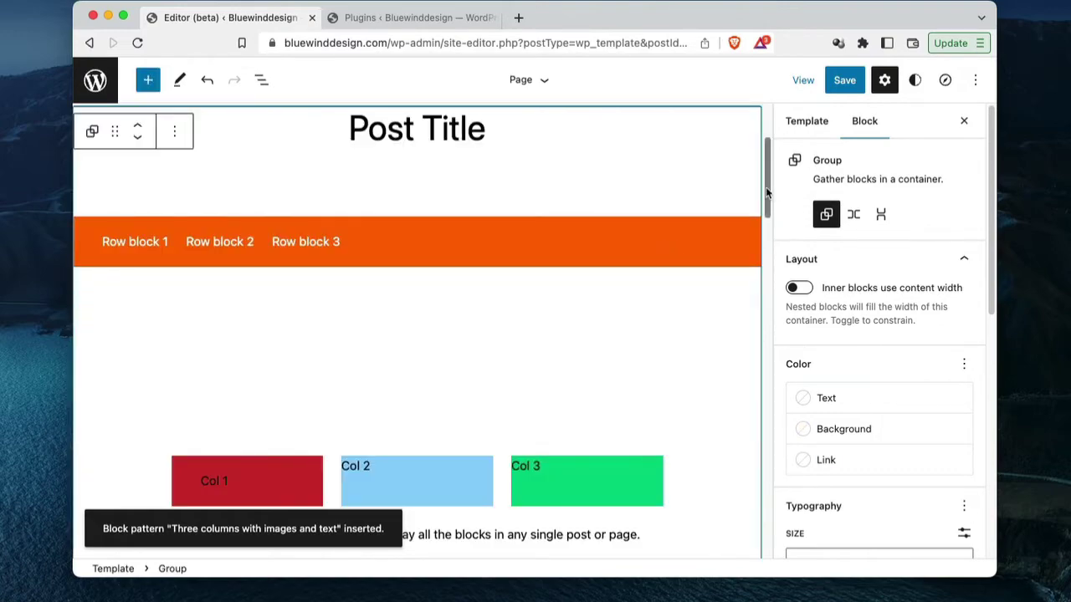
# Inspect the new Positive growth. section's Group, Columns and spacer blocks via the breadcrumb
pyautogui.moveTo(769, 207); pyautogui.dragTo(764, 353)
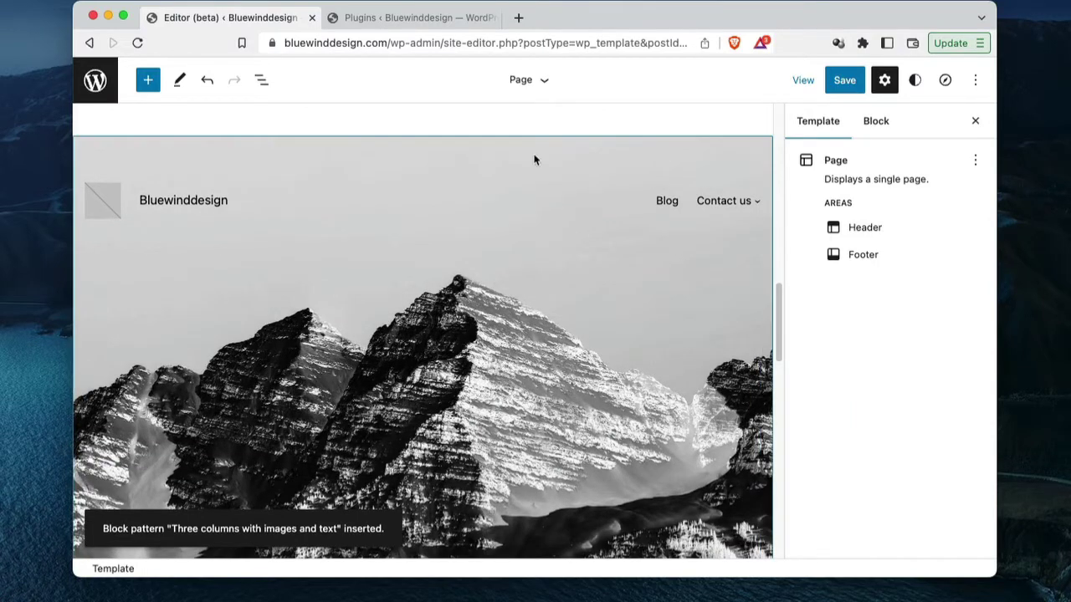
pyautogui.click(534, 160)
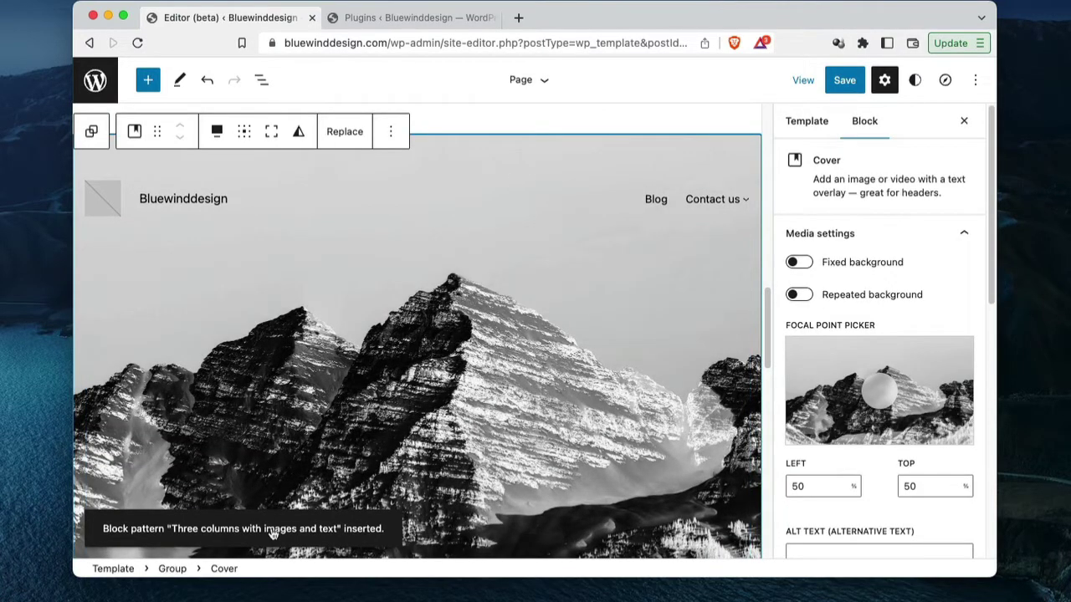
pyautogui.moveTo(766, 324); pyautogui.dragTo(757, 429)
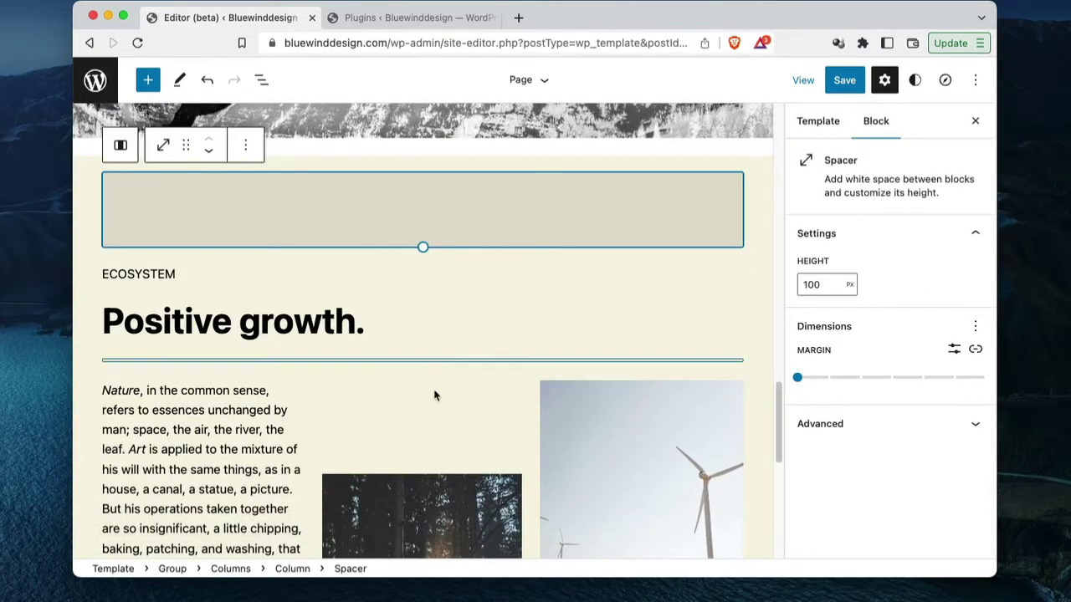
pyautogui.click(174, 569)
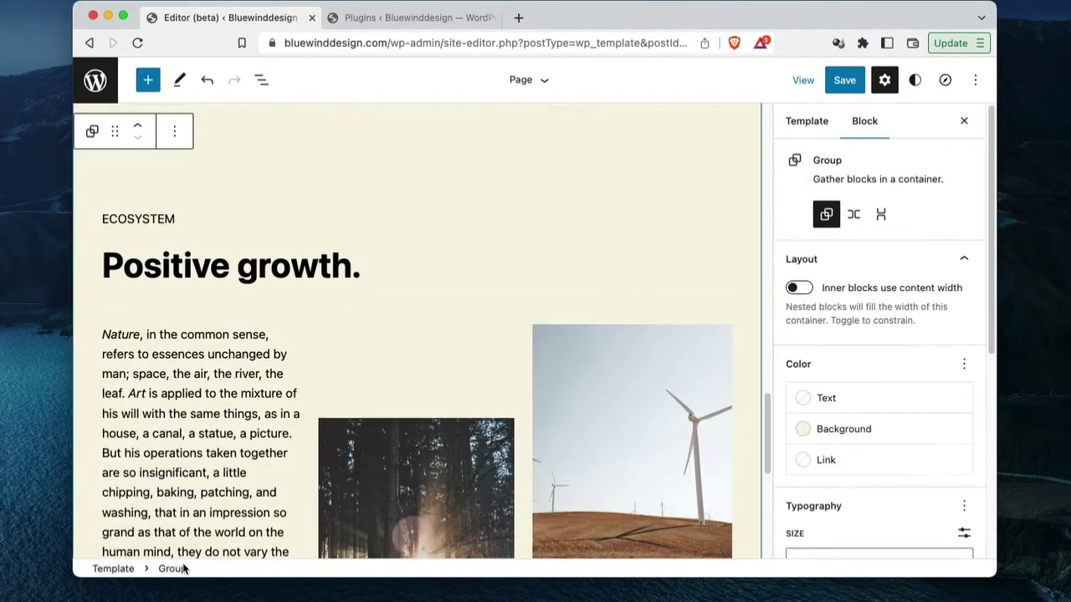
pyautogui.moveTo(771, 435); pyautogui.dragTo(771, 393)
pyautogui.click(558, 351)
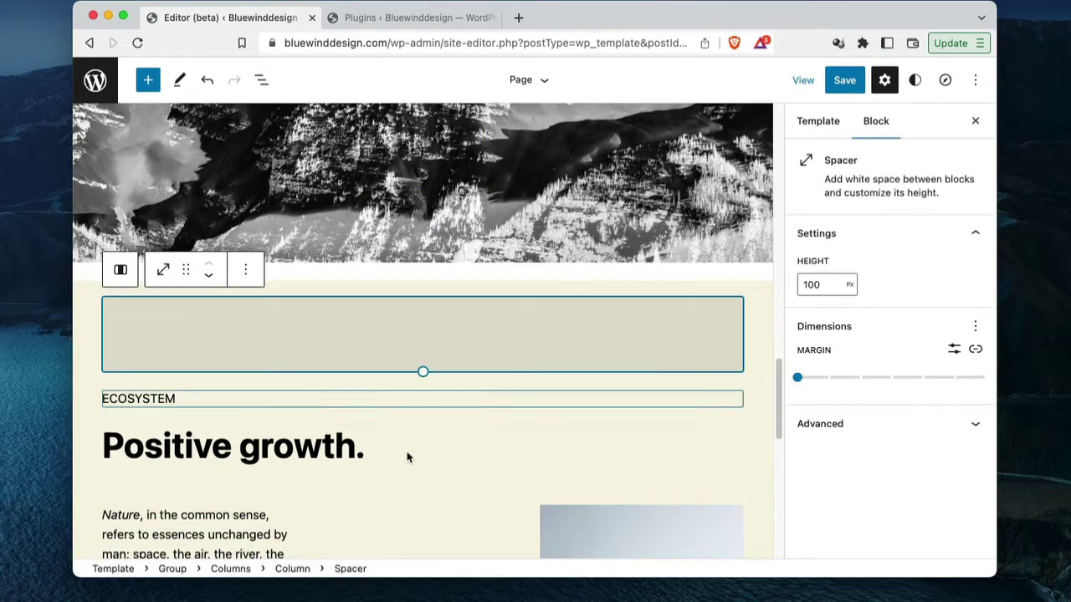
pyautogui.click(232, 569)
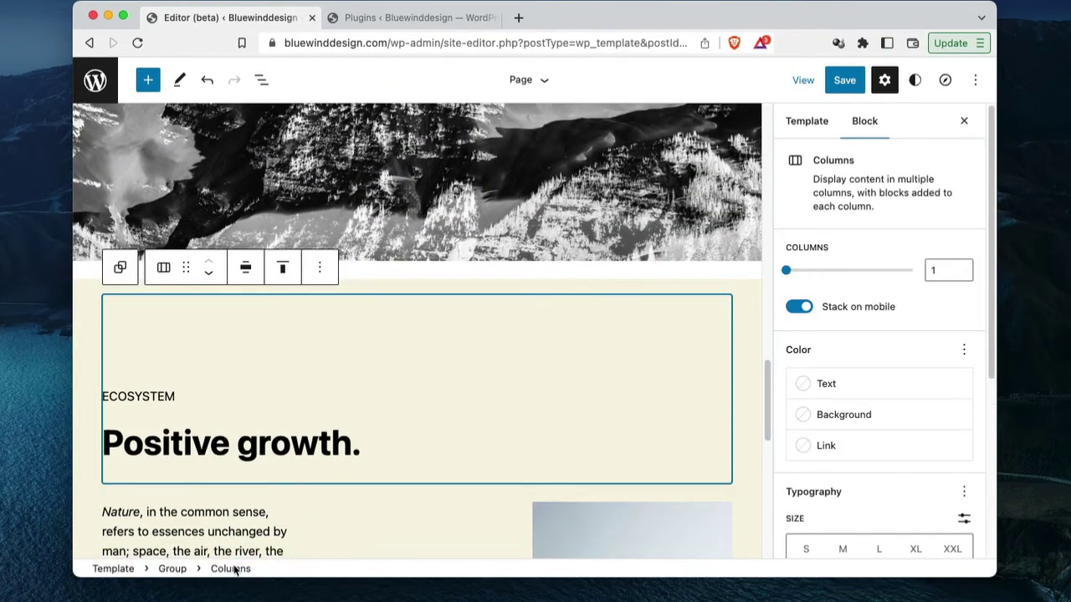
pyautogui.click(173, 569)
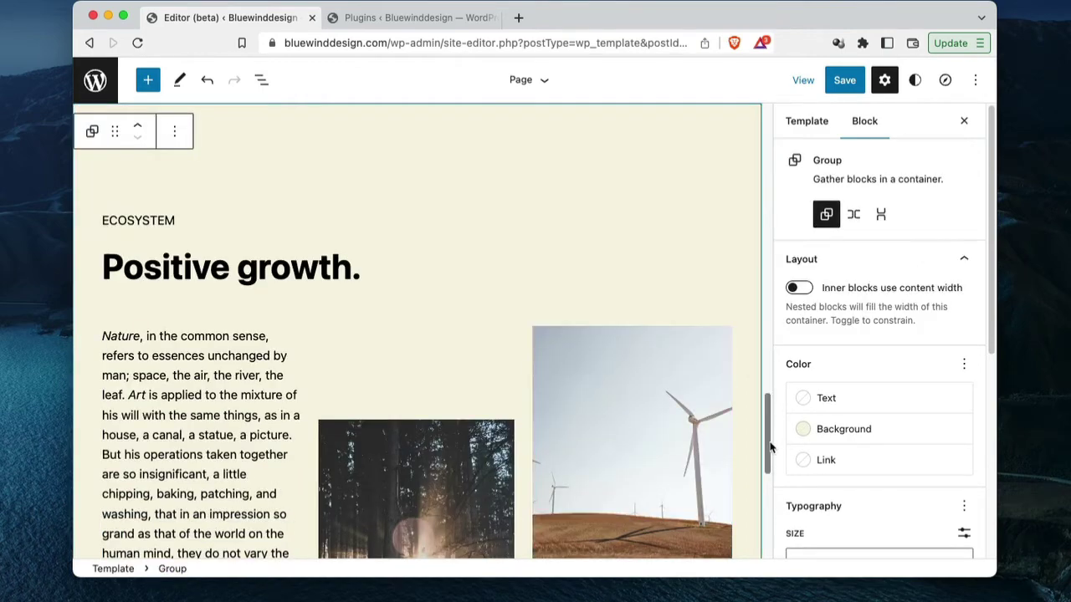
pyautogui.moveTo(770, 442); pyautogui.dragTo(772, 426)
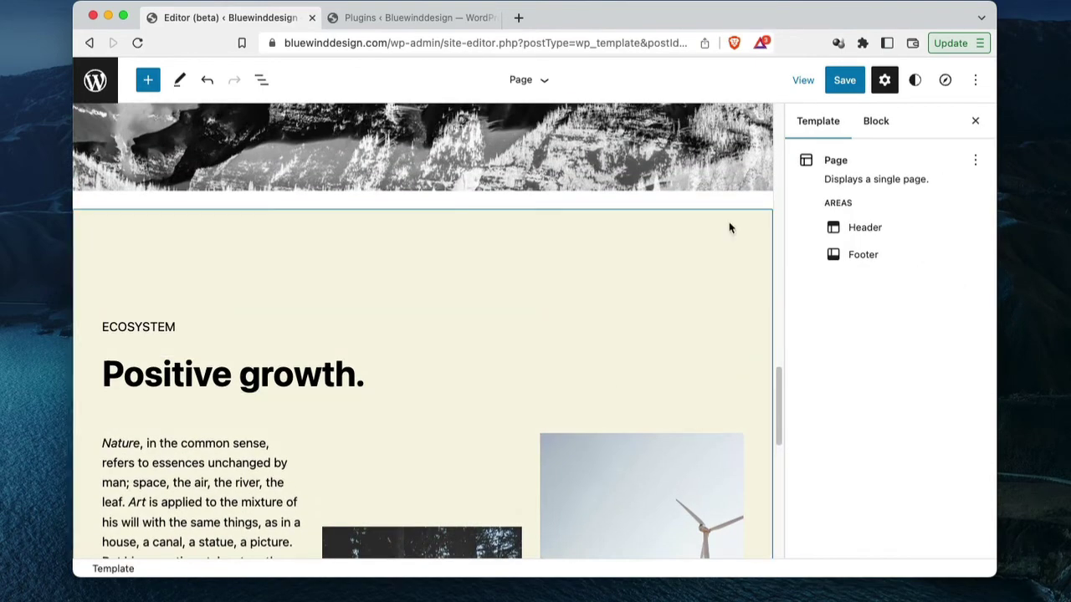
pyautogui.click(751, 229)
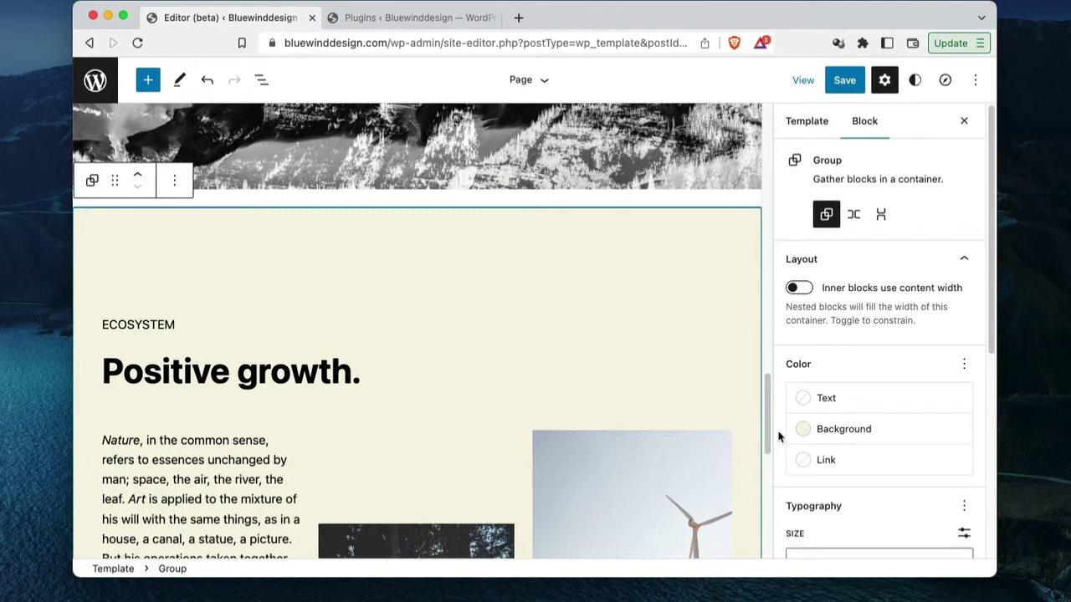
pyautogui.moveTo(767, 422); pyautogui.dragTo(773, 378)
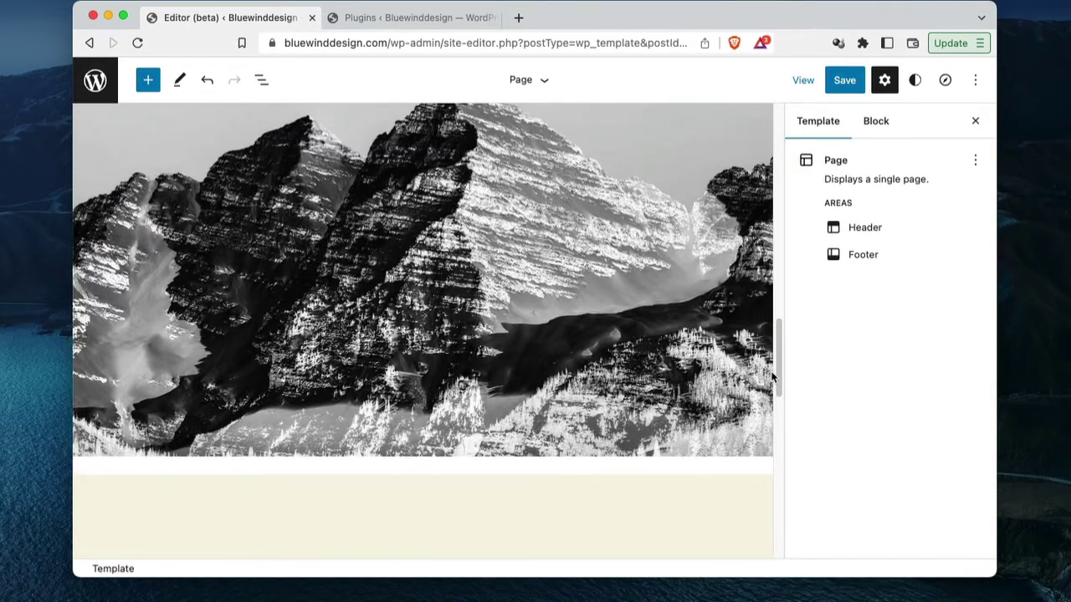
# Insert 'Two columns of text with offset heading' from Text patterns and hide the settings sidebar
pyautogui.click(148, 79)
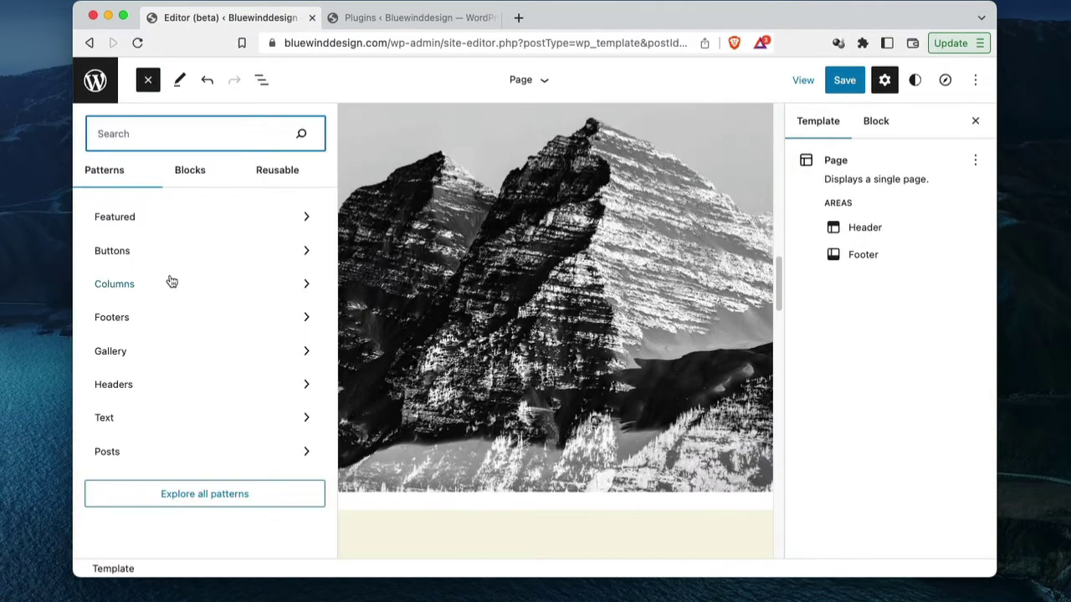
pyautogui.click(175, 418)
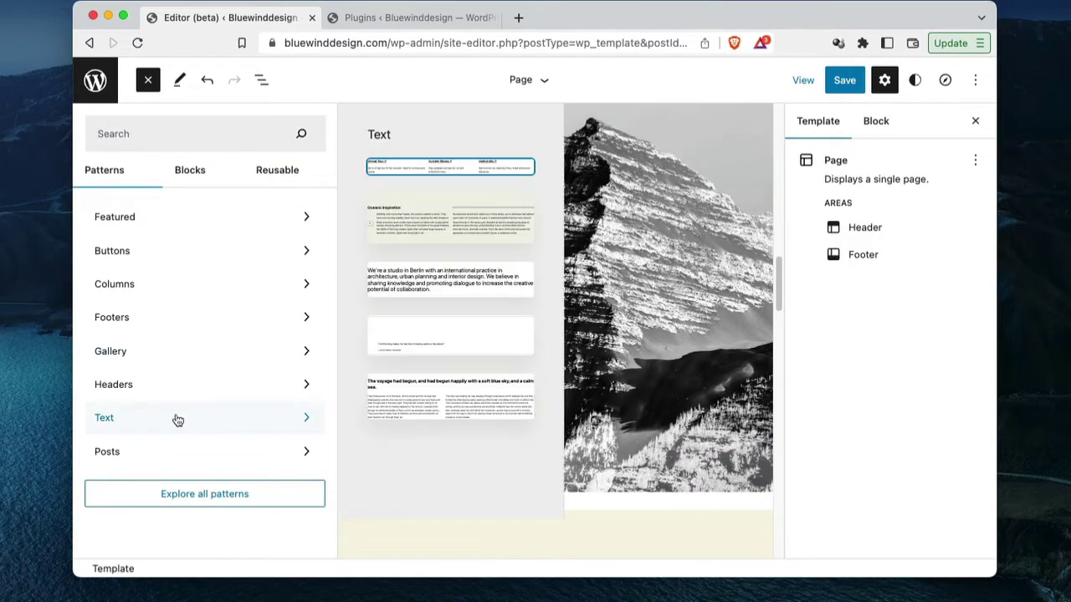
pyautogui.click(458, 257)
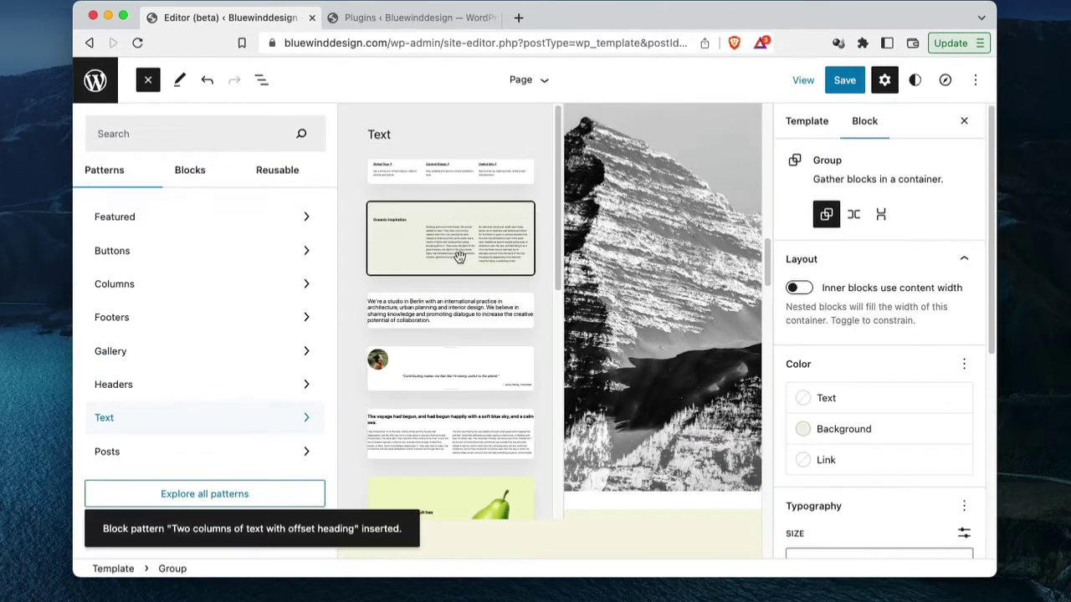
pyautogui.click(884, 79)
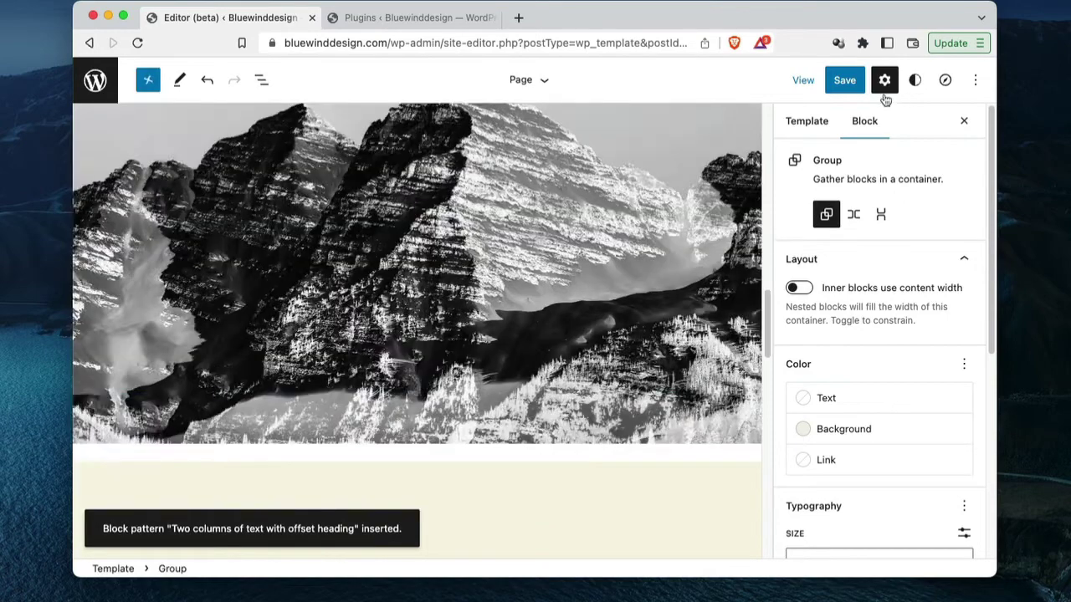
pyautogui.click(149, 82)
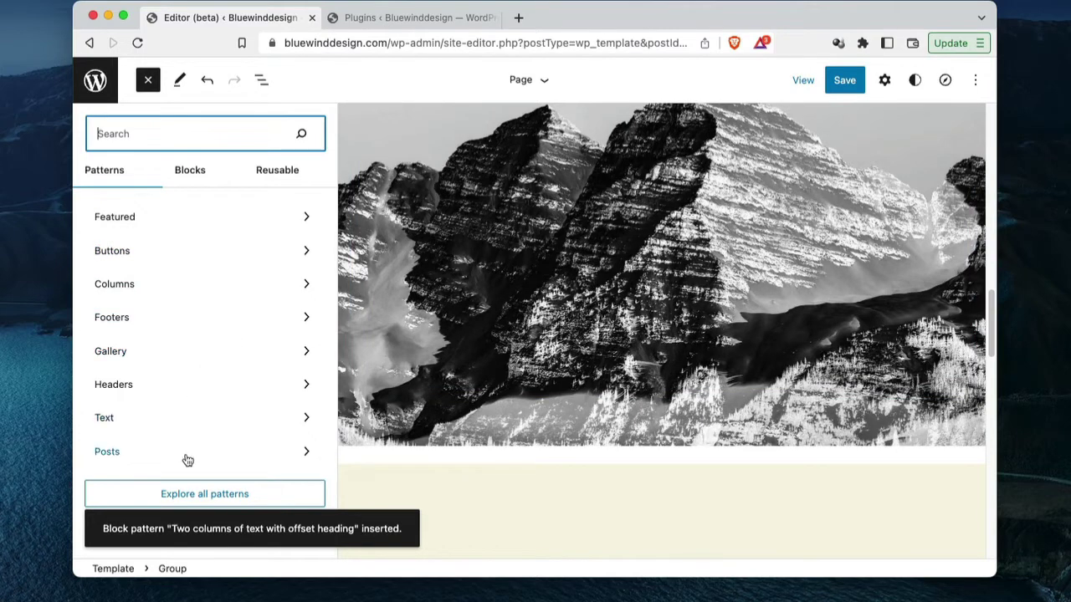
# Insert the 'Small image and title' pattern from the Posts category
pyautogui.click(187, 456)
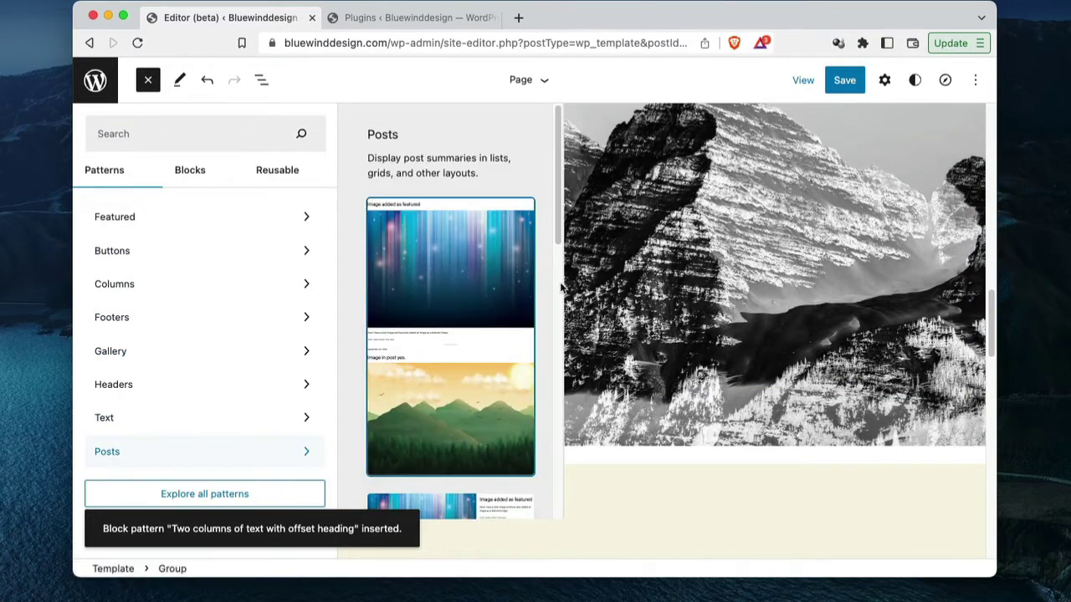
pyautogui.moveTo(549, 194); pyautogui.dragTo(542, 291)
pyautogui.scroll(-2, 537, 309)
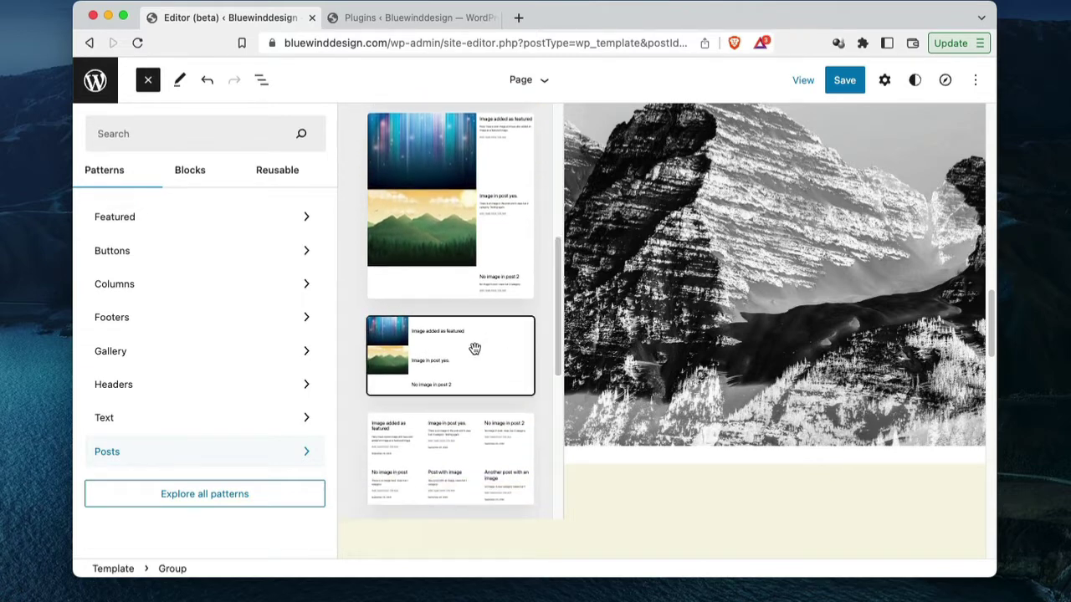
pyautogui.click(474, 348)
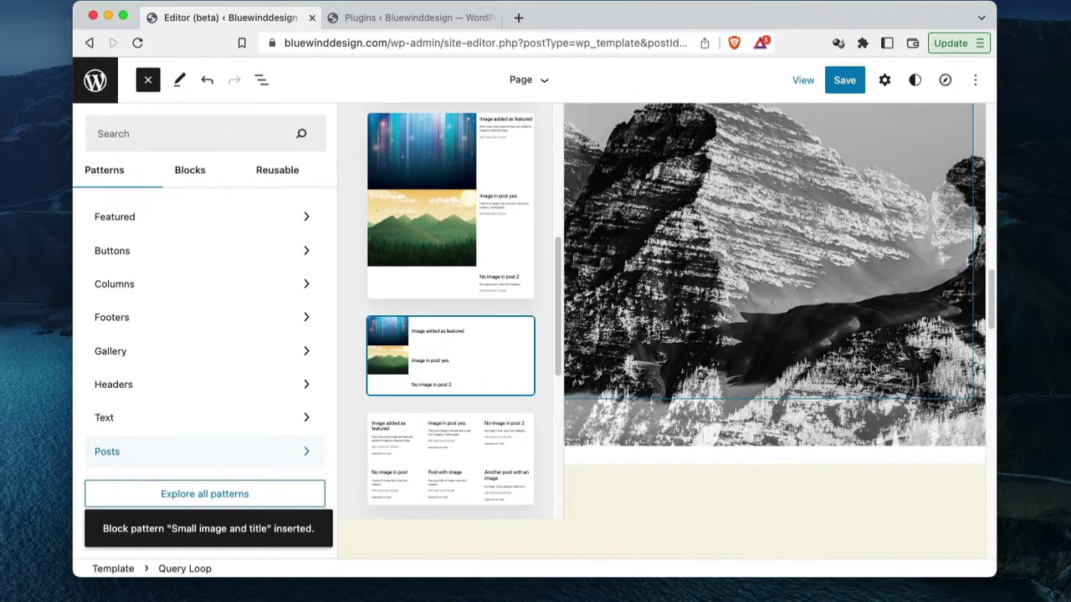
pyautogui.moveTo(991, 293); pyautogui.dragTo(973, 373)
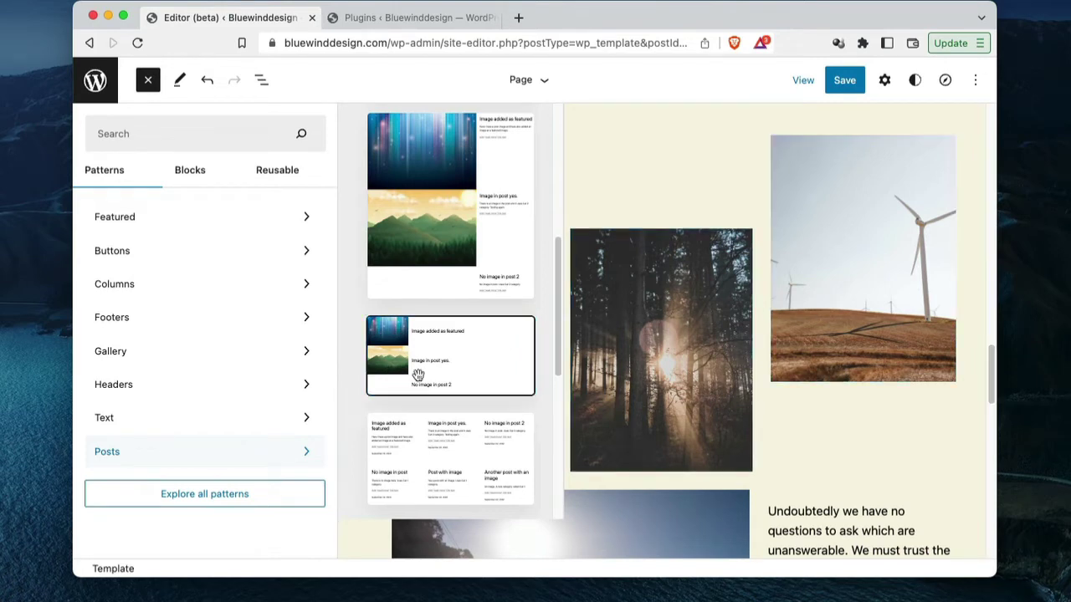
pyautogui.click(173, 315)
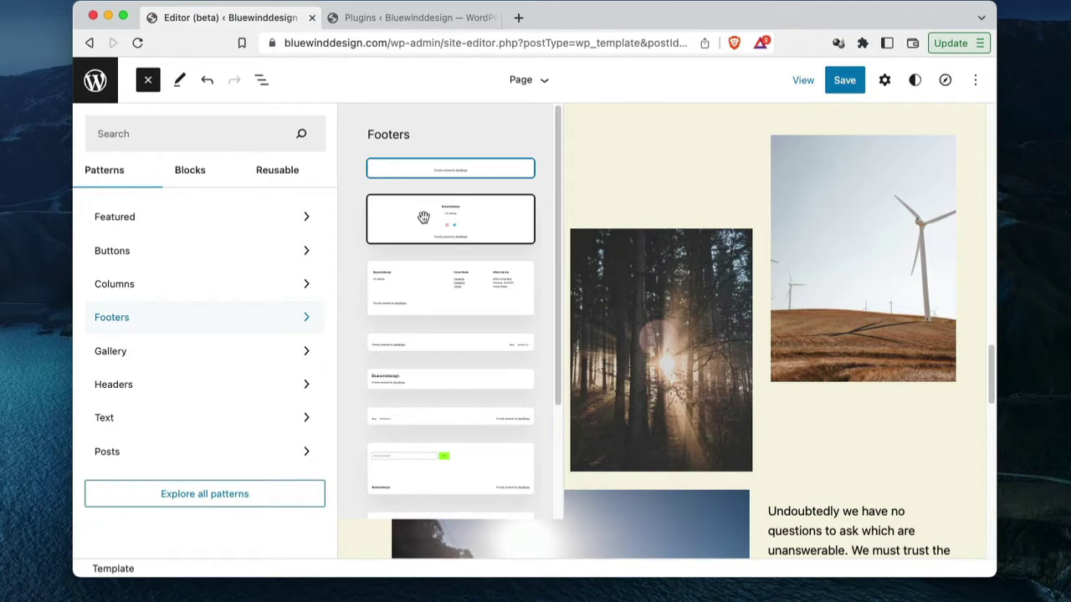
# Drag the centred footer pattern, with site title, tagline, social icons and WordPress credit, to the page bottom
pyautogui.moveTo(423, 217); pyautogui.dragTo(721, 498)
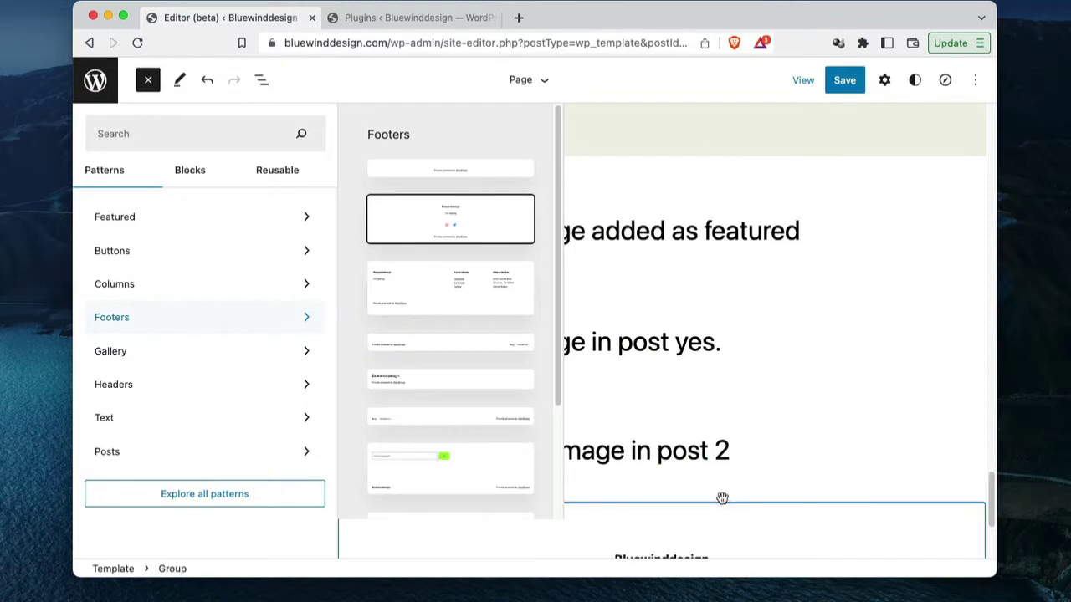
pyautogui.click(812, 469)
pyautogui.scroll(-10, 605, 474)
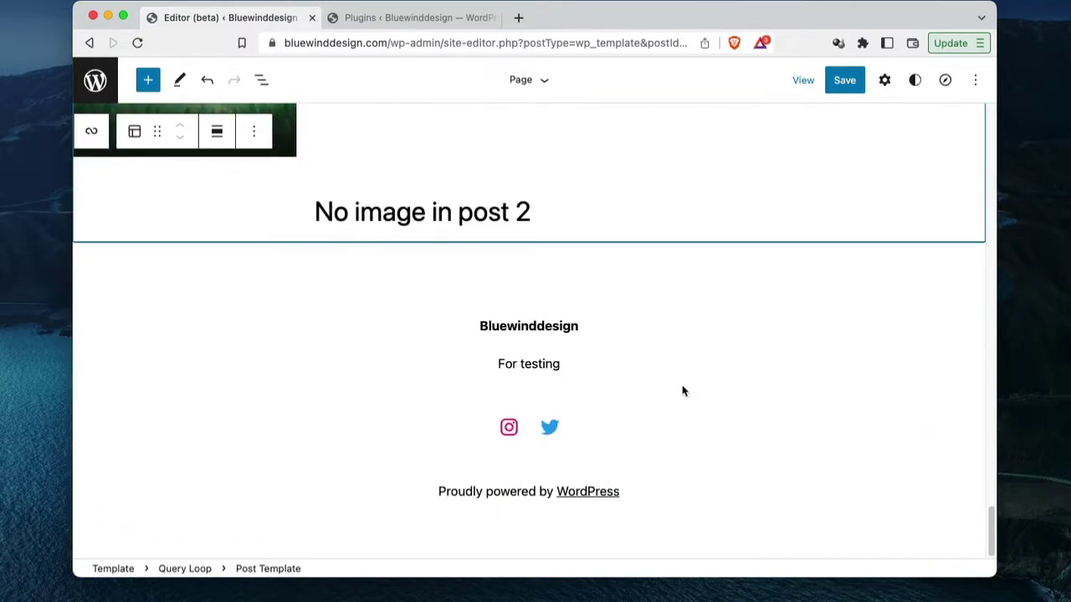
pyautogui.click(698, 358)
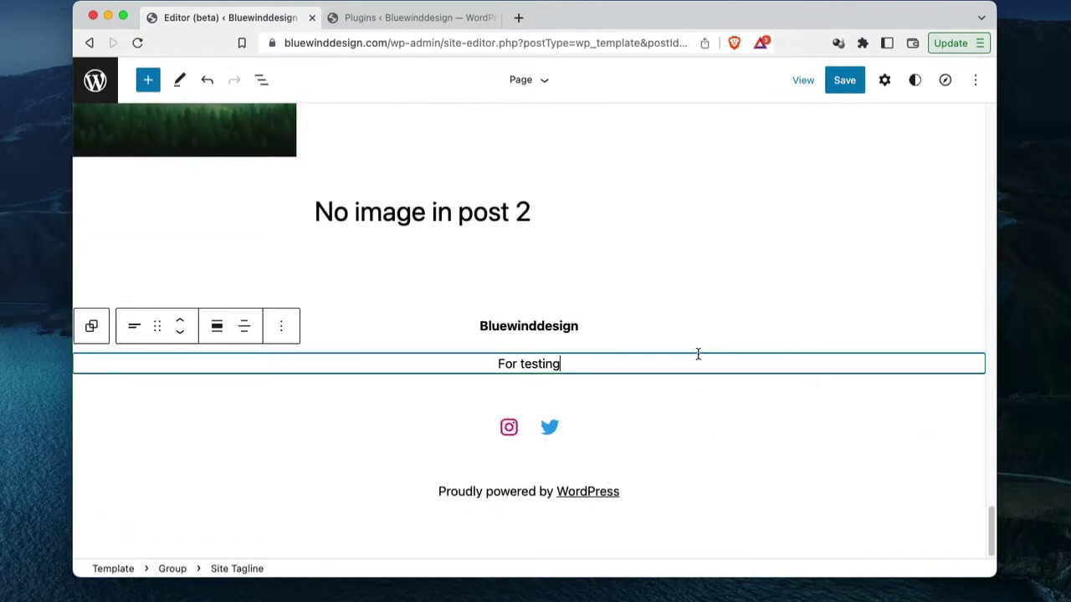
pyautogui.click(172, 569)
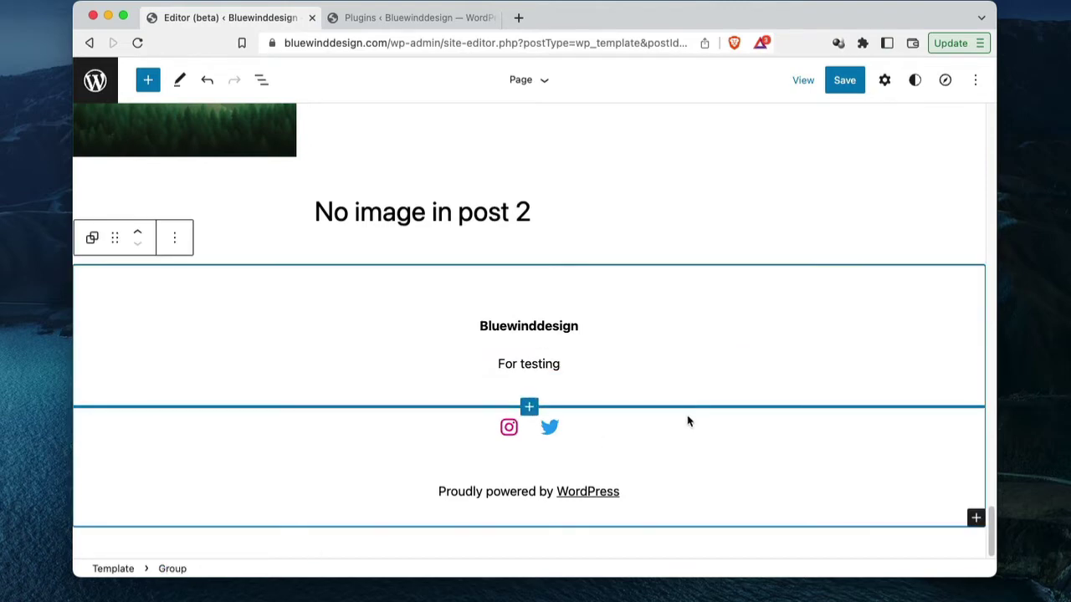
pyautogui.scroll(3, 687, 421)
pyautogui.scroll(3, 645, 352)
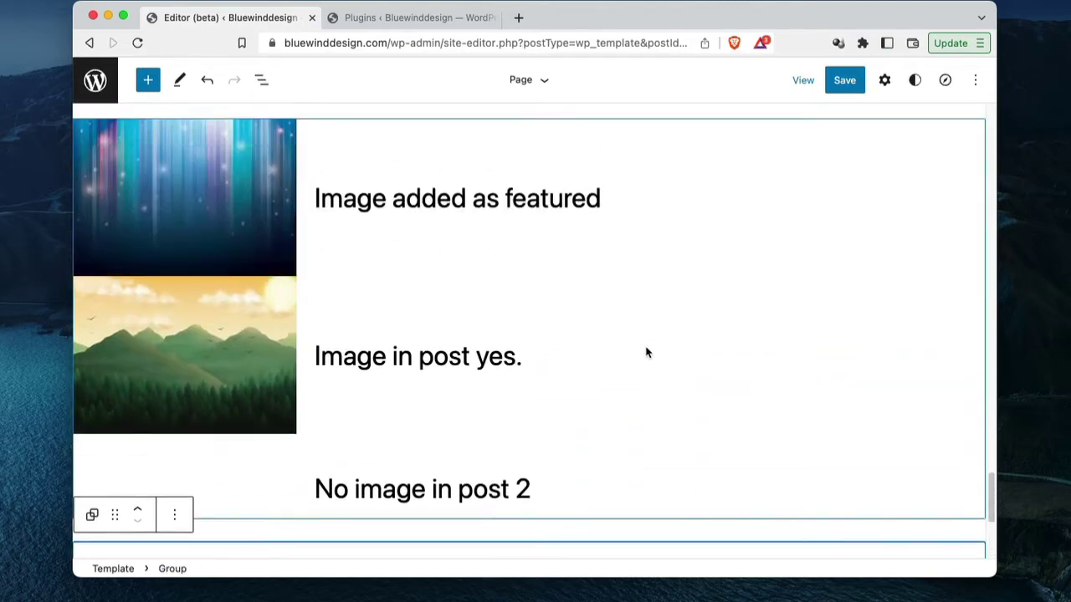
pyautogui.click(147, 79)
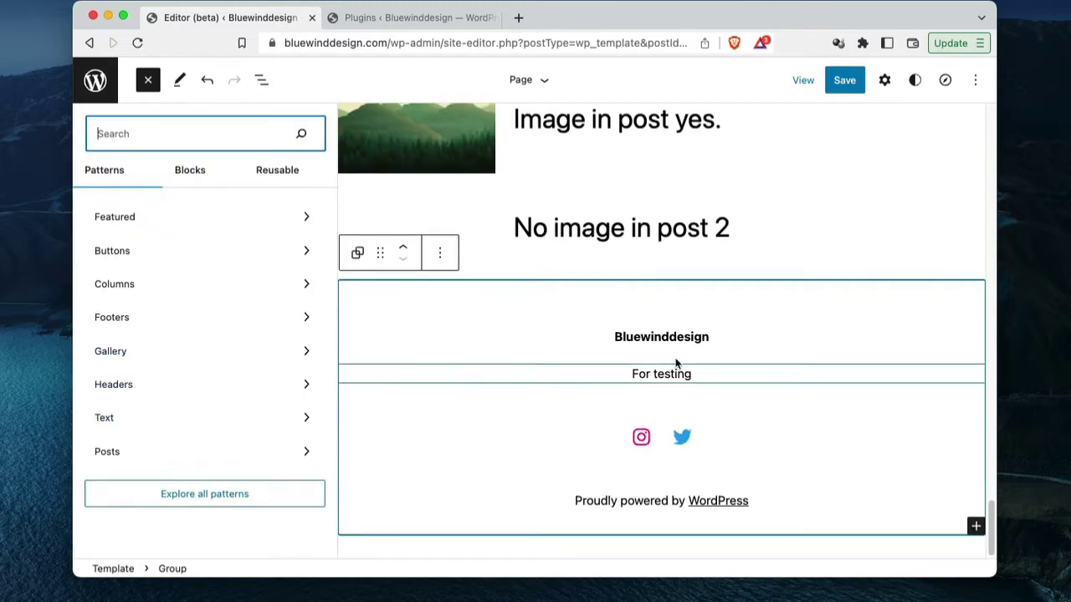
# Open the full pattern library and browse the Featured and Buttons patterns
pyautogui.click(222, 497)
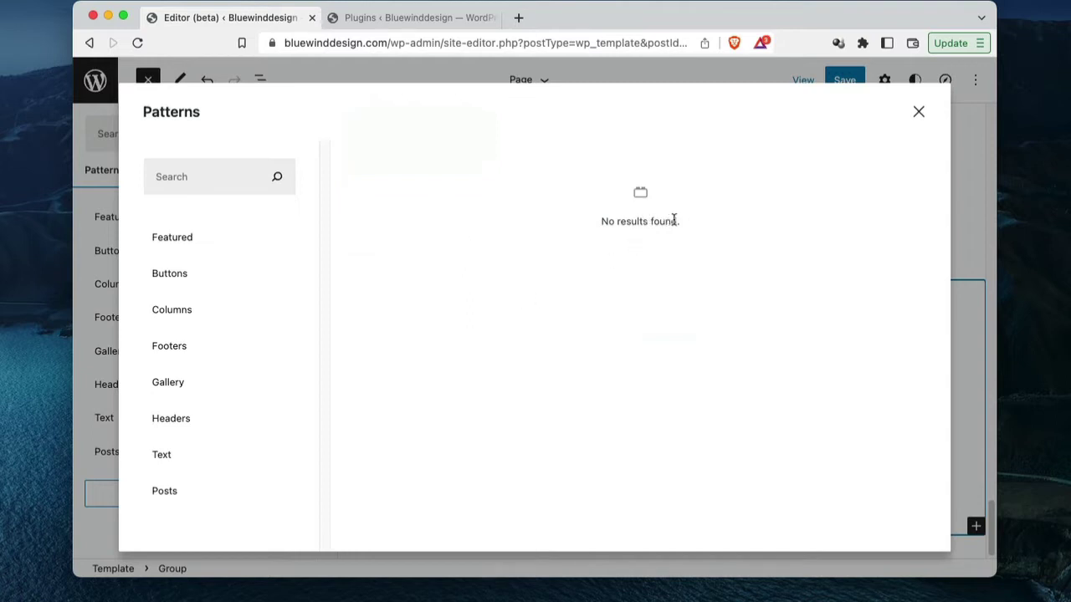
pyautogui.click(216, 242)
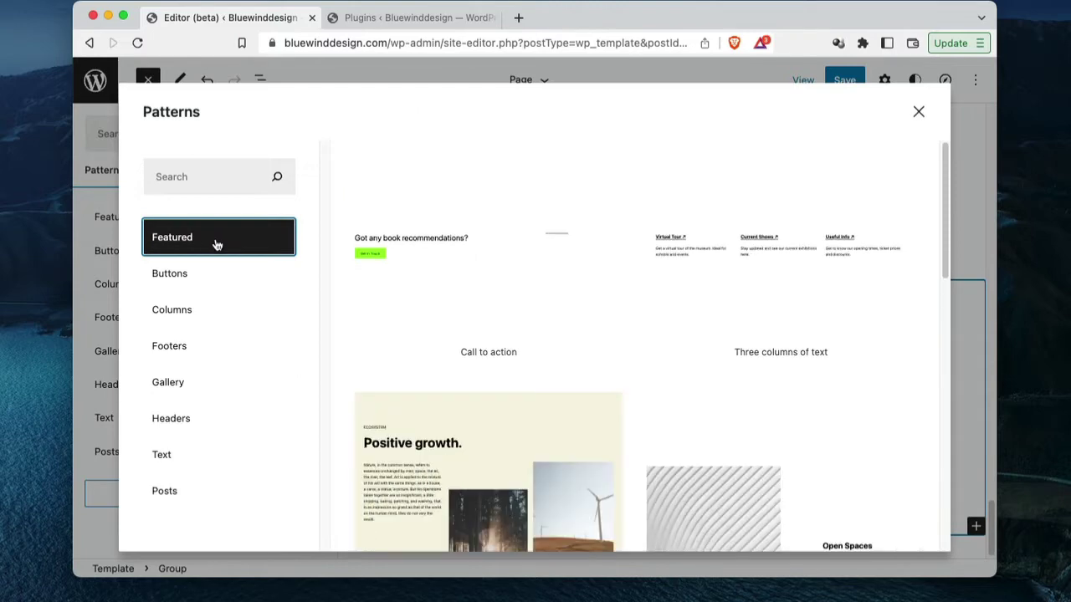
pyautogui.click(218, 274)
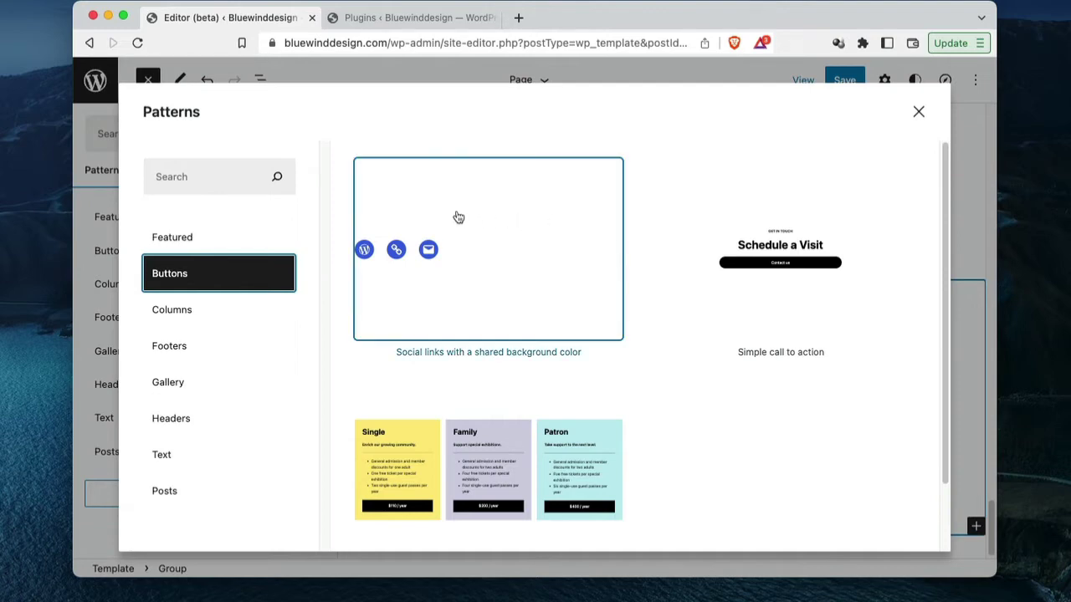
pyautogui.scroll(-2, 930, 401)
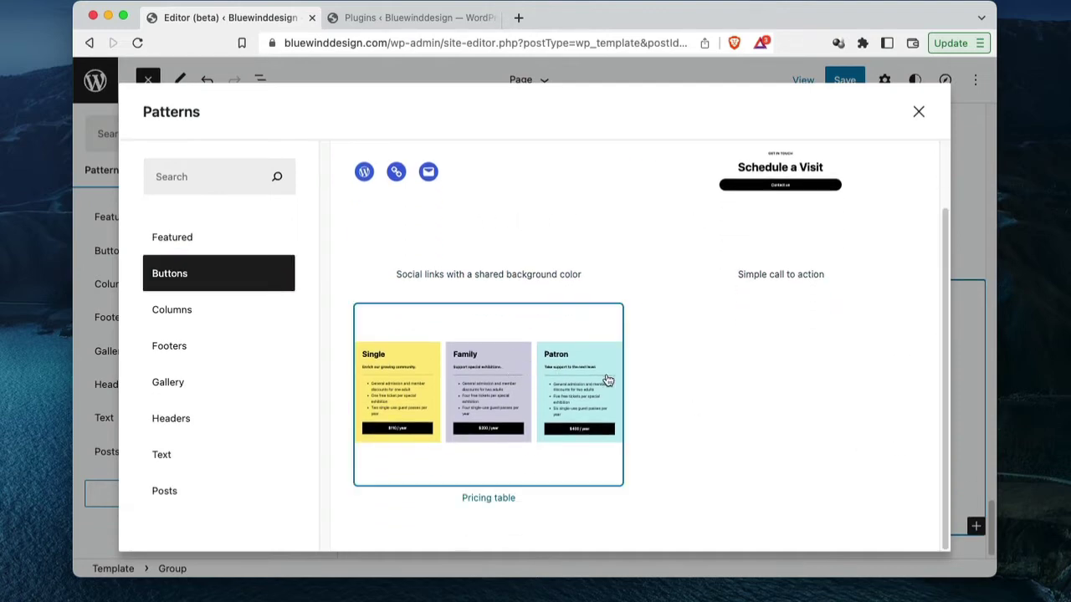
pyautogui.scroll(2, 711, 393)
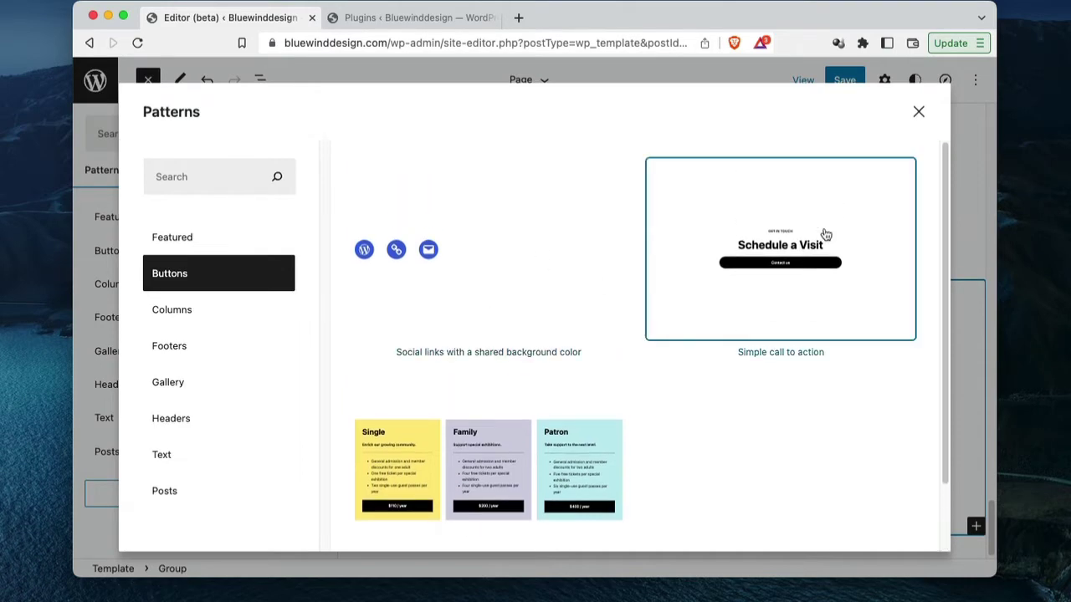
pyautogui.scroll(-2, 737, 443)
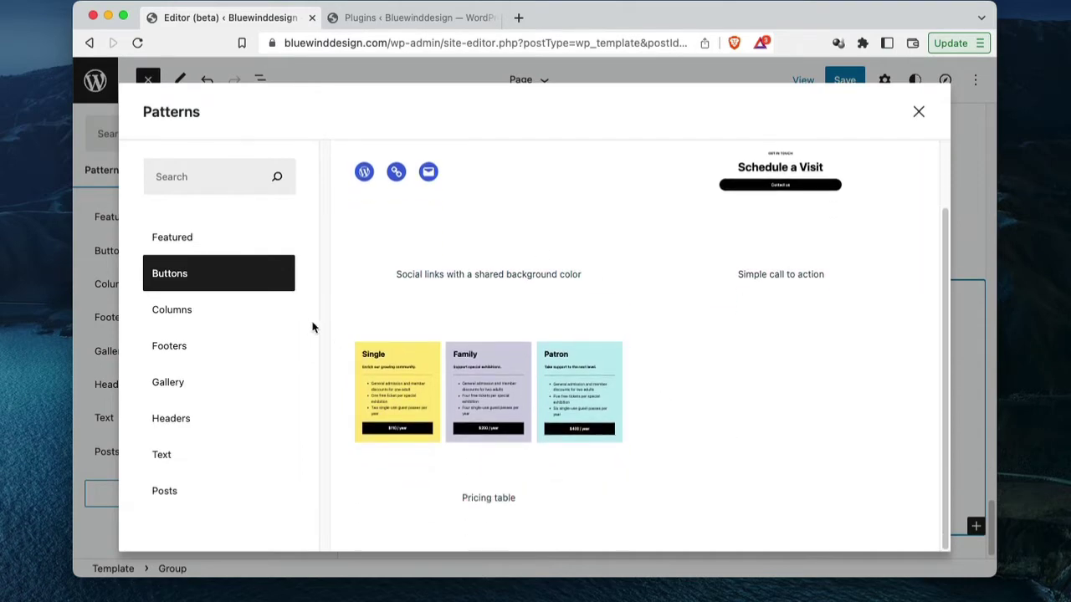
# Browse the Columns patterns, then close the pattern library and the block inserter
pyautogui.click(246, 316)
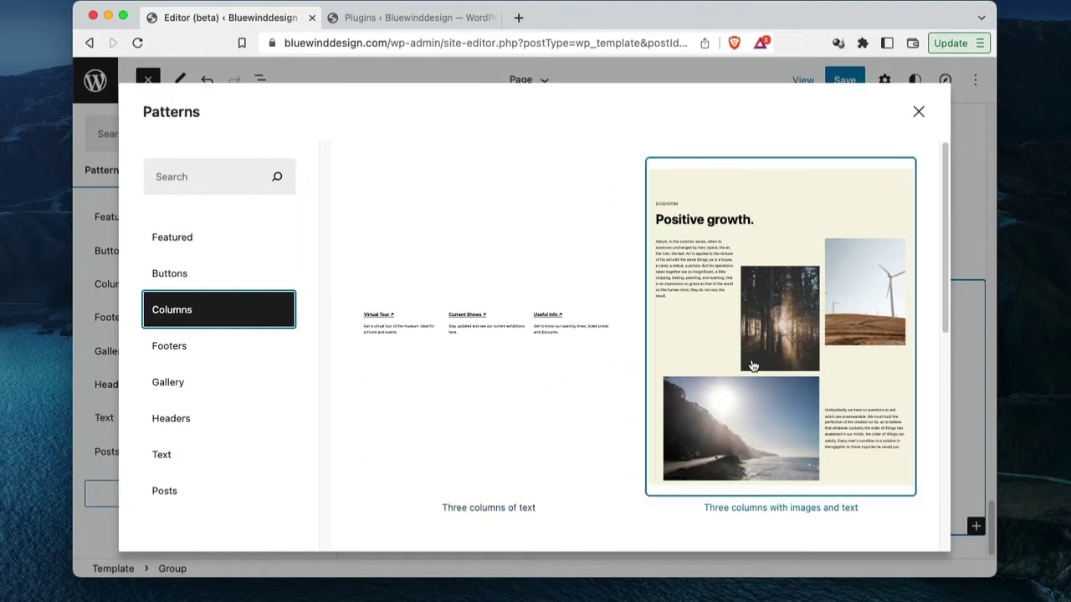
pyautogui.scroll(-5, 738, 389)
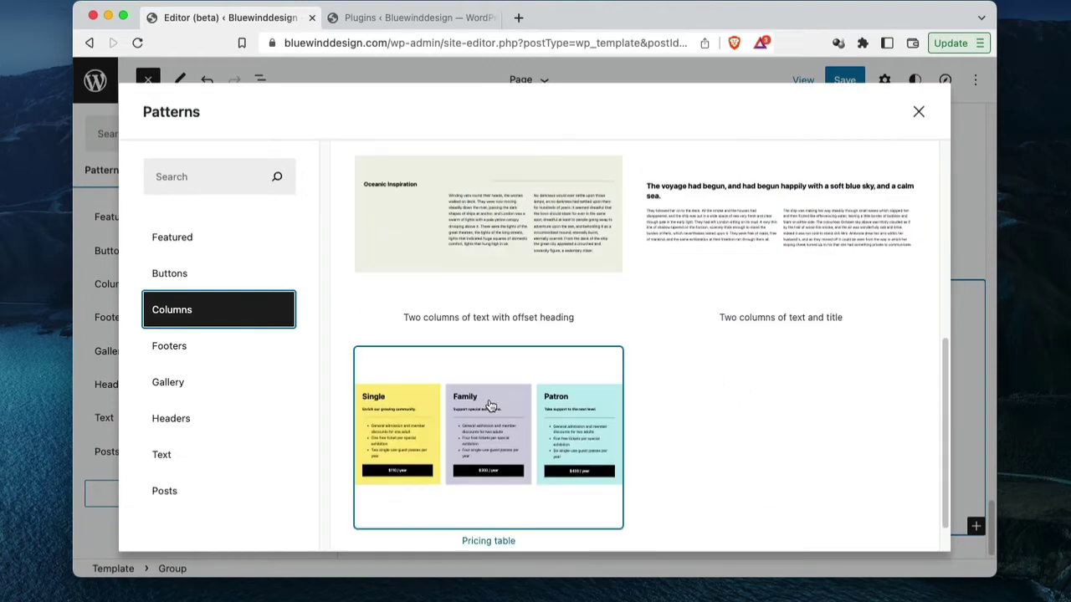
pyautogui.scroll(5, 685, 409)
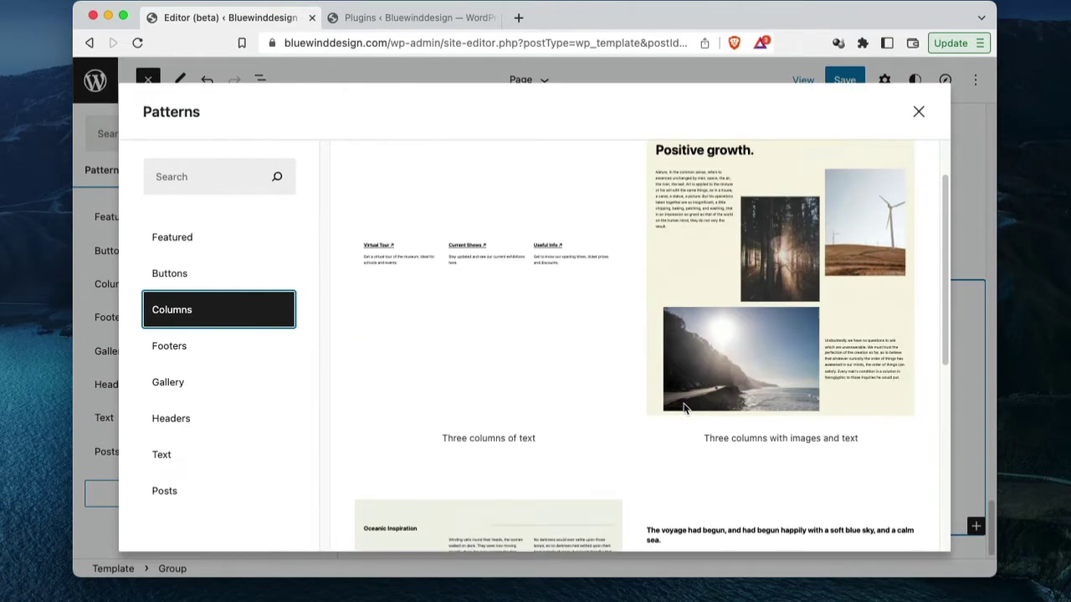
pyautogui.click(919, 112)
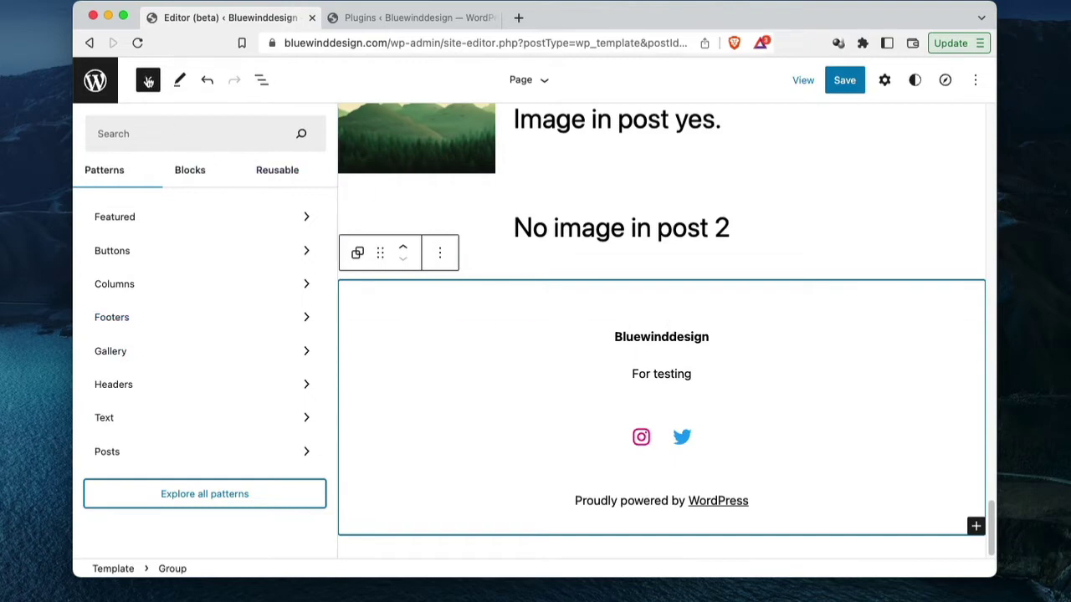
pyautogui.click(149, 81)
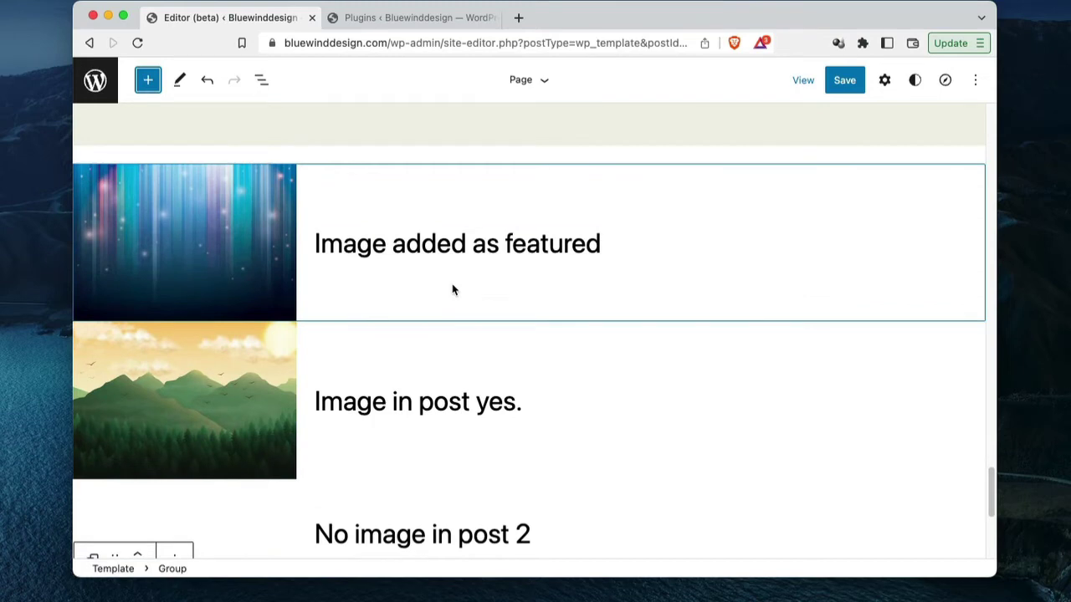
# Open global Styles, dismiss the Welcome to Styles guide, and show the style variations
pyautogui.click(916, 80)
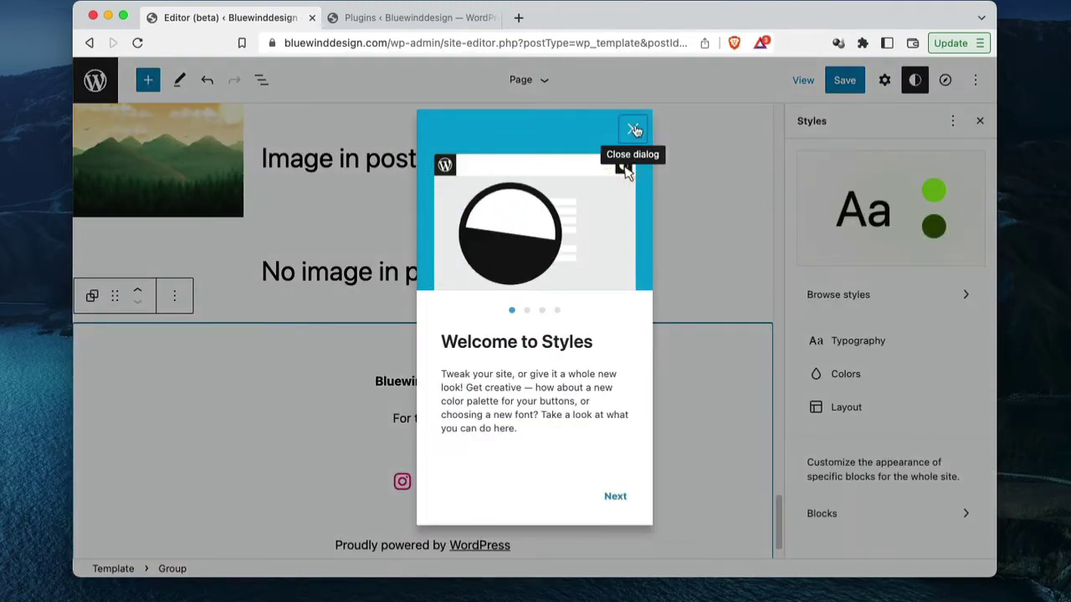
pyautogui.click(634, 129)
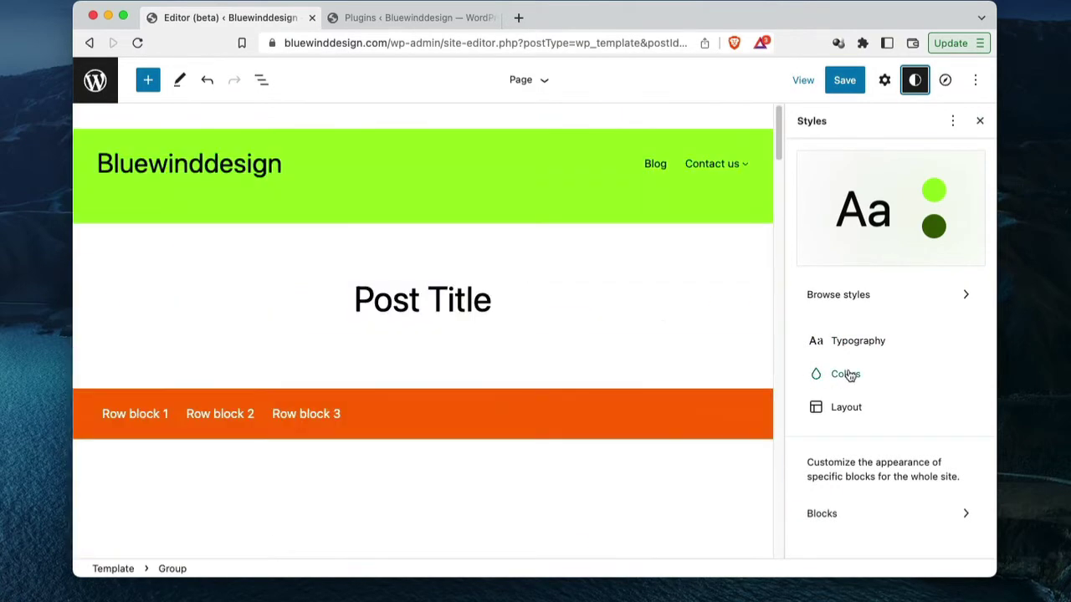
pyautogui.click(950, 297)
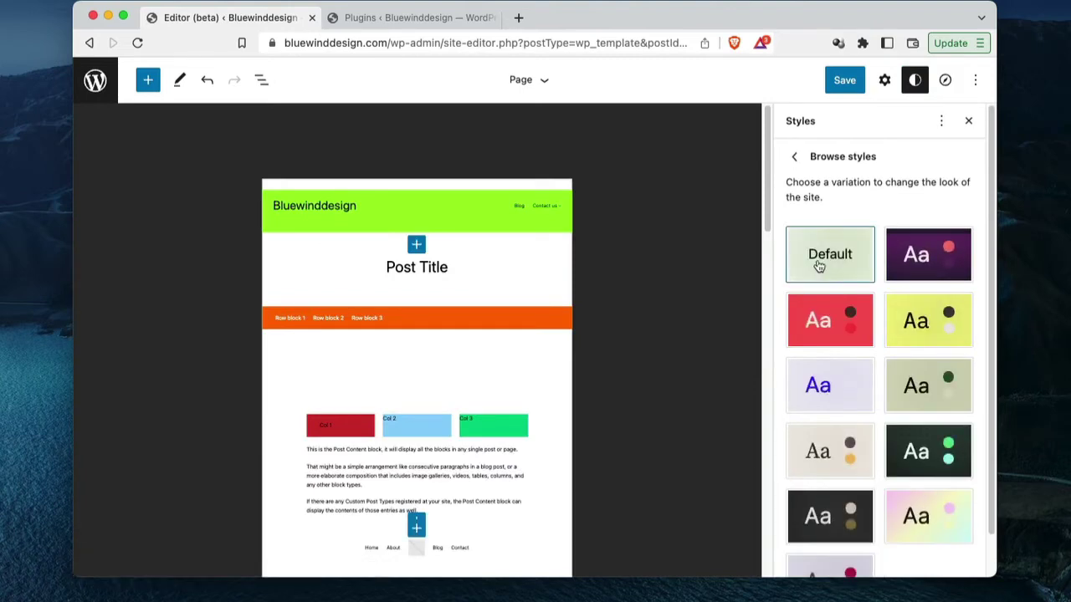
# Preview Block out, Electric, Marigold, Pitch and Grapes, settling on the dark Pilgrimage variation
pyautogui.click(824, 330)
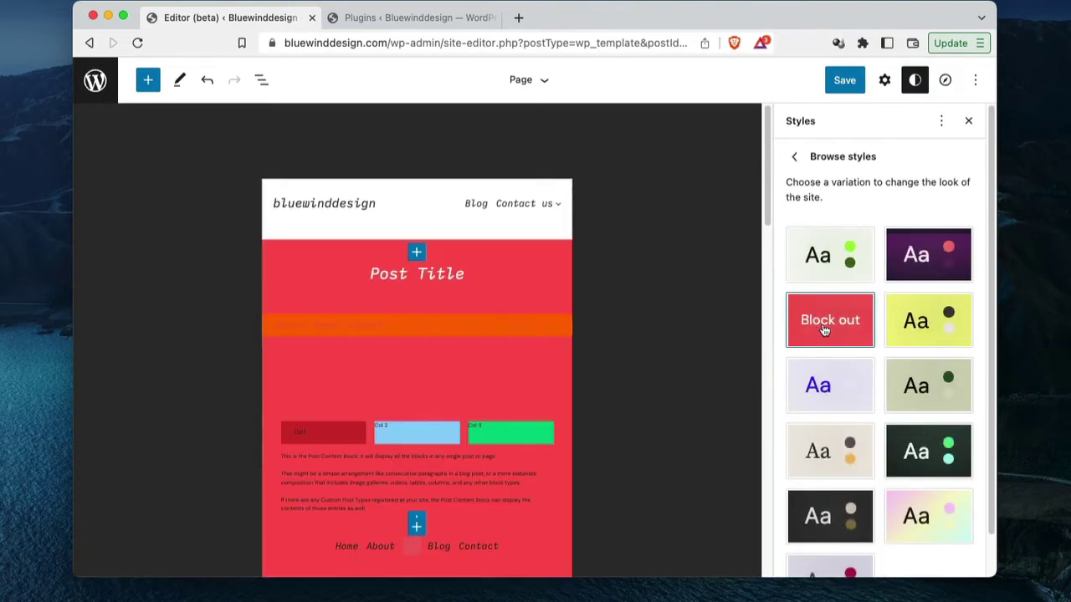
pyautogui.click(829, 383)
pyautogui.click(830, 452)
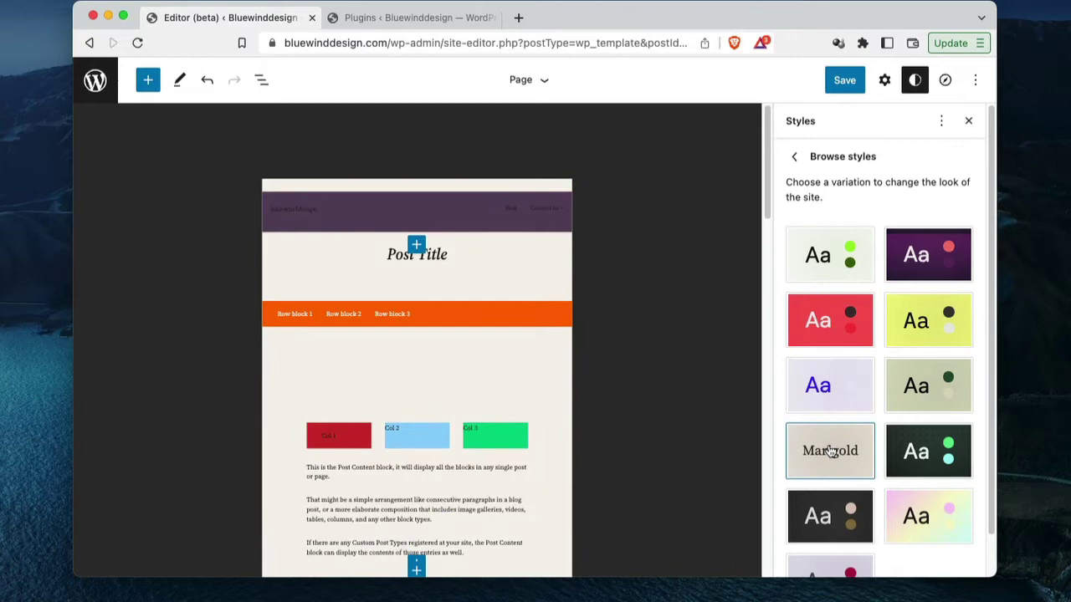
pyautogui.click(830, 515)
pyautogui.click(830, 570)
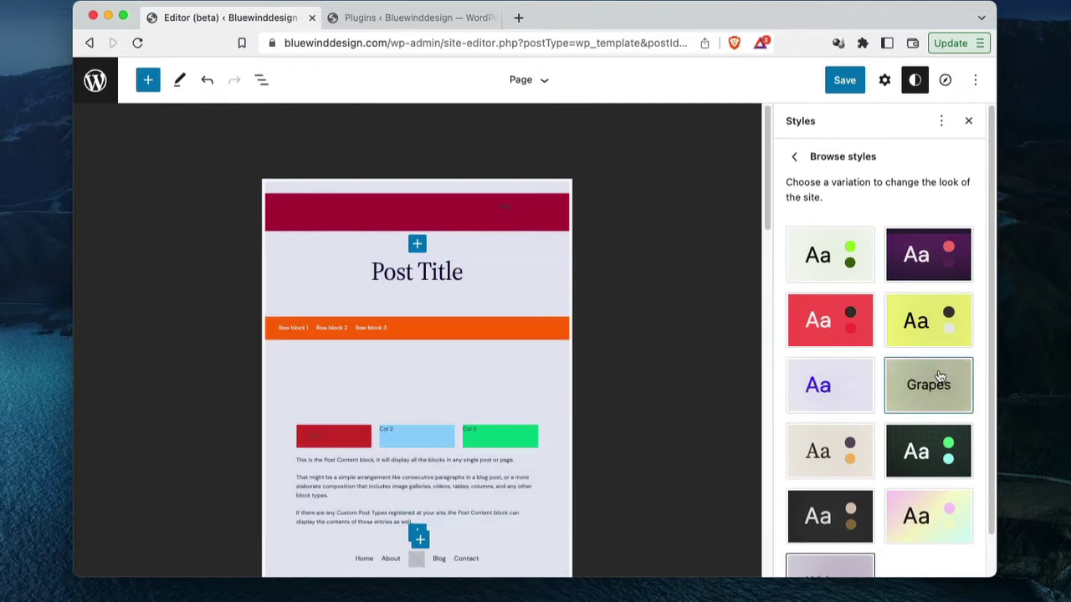
pyautogui.click(914, 385)
pyautogui.click(912, 441)
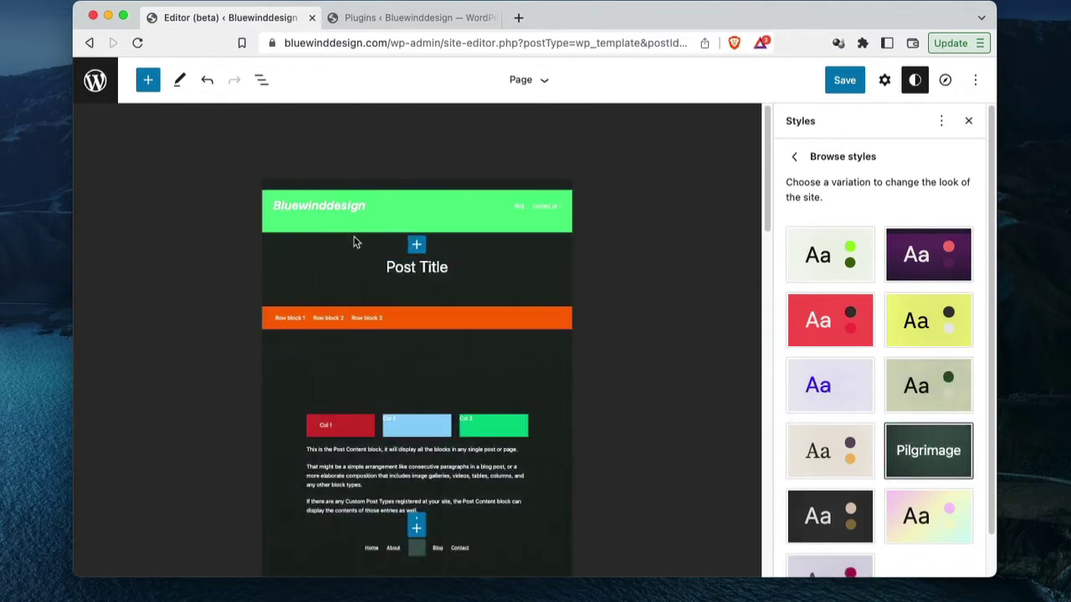
pyautogui.scroll(-5, 500, 318)
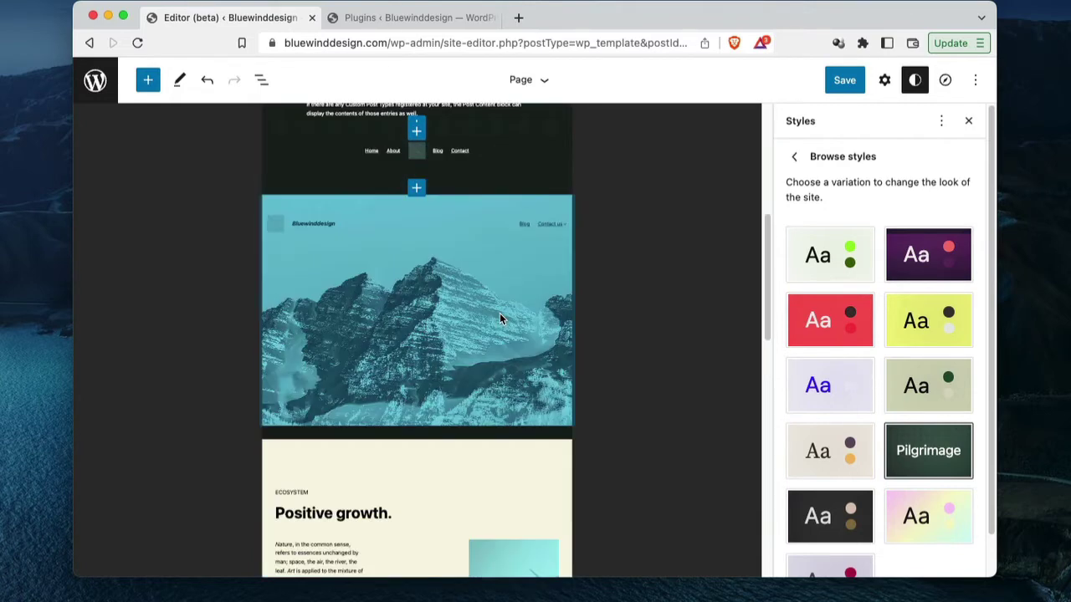
pyautogui.scroll(5, 500, 313)
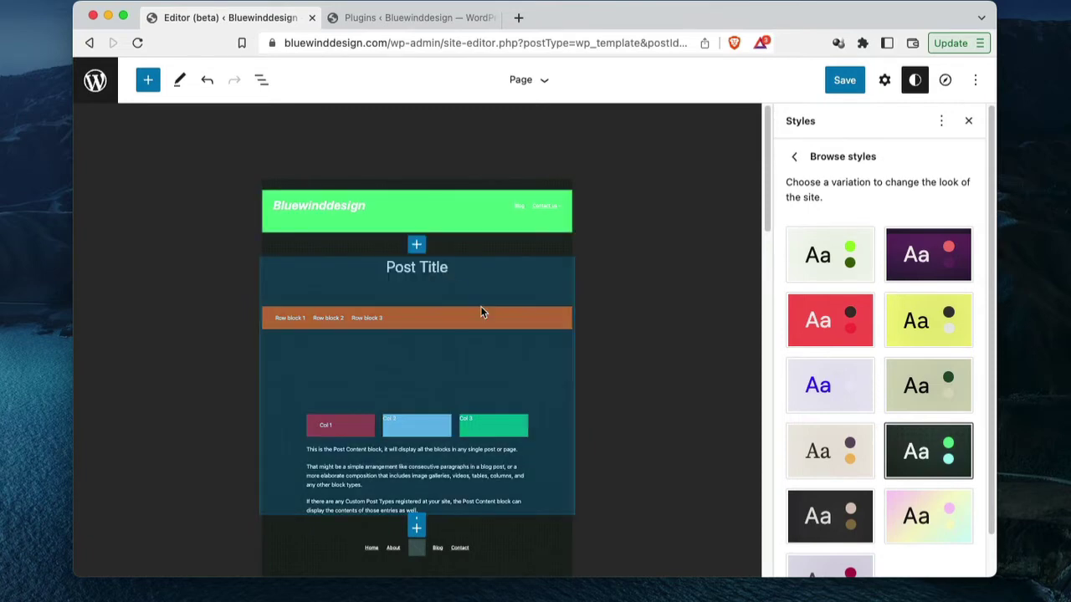
pyautogui.scroll(-4, 485, 308)
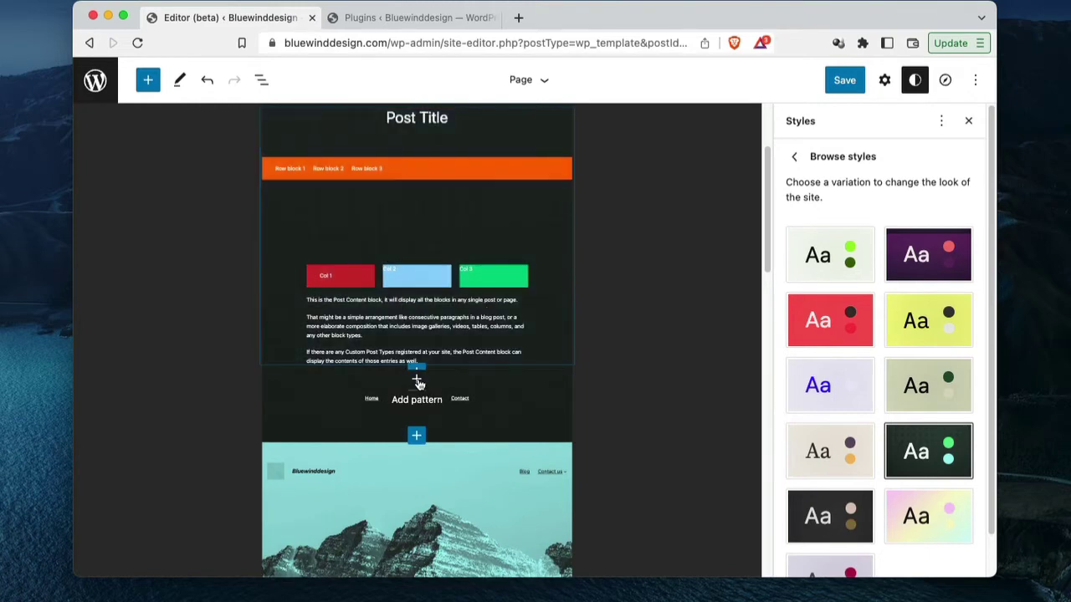
# Search the block inserter for 'par', then close it without adding anything
pyautogui.click(417, 439)
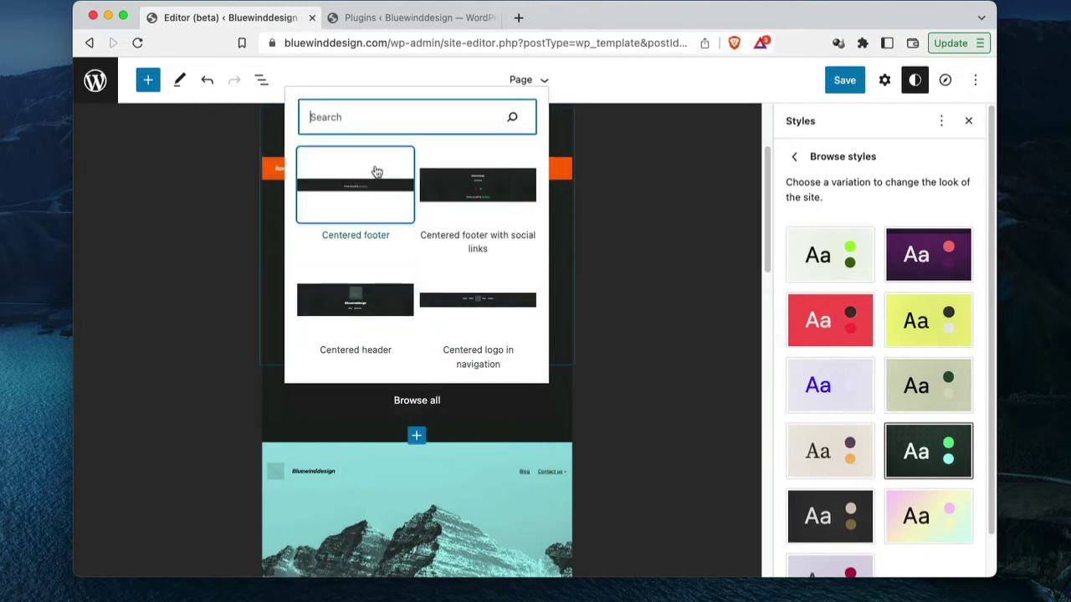
pyautogui.write('par')
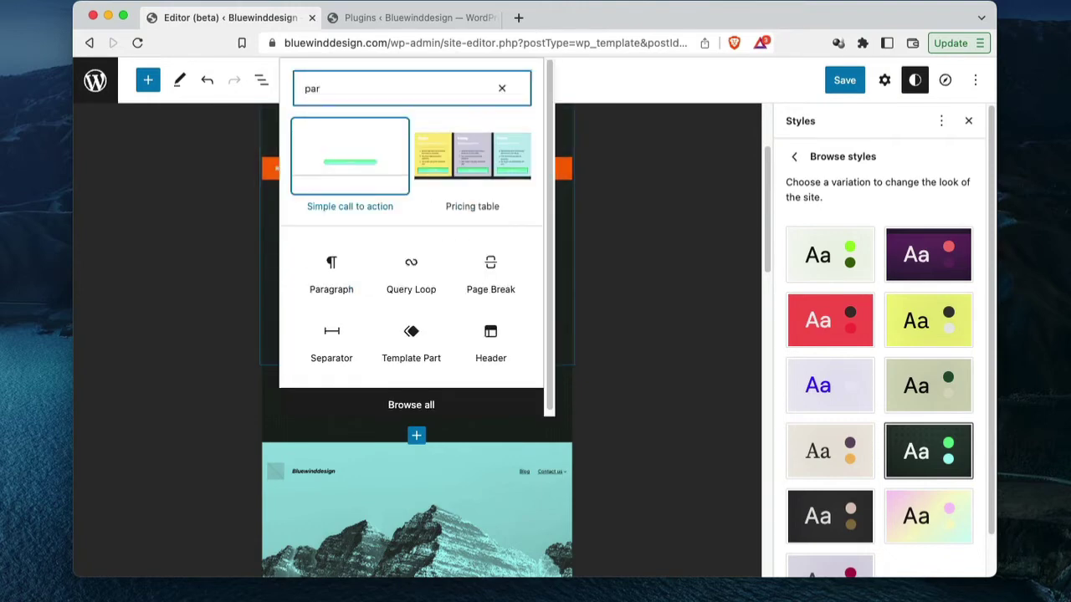
pyautogui.click(502, 88)
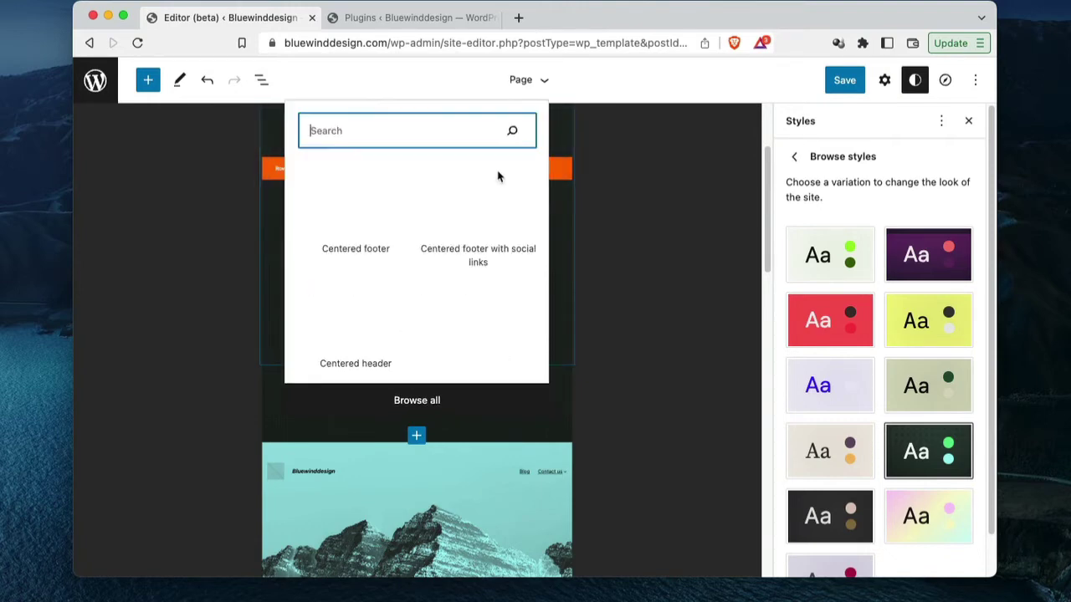
pyautogui.click(702, 243)
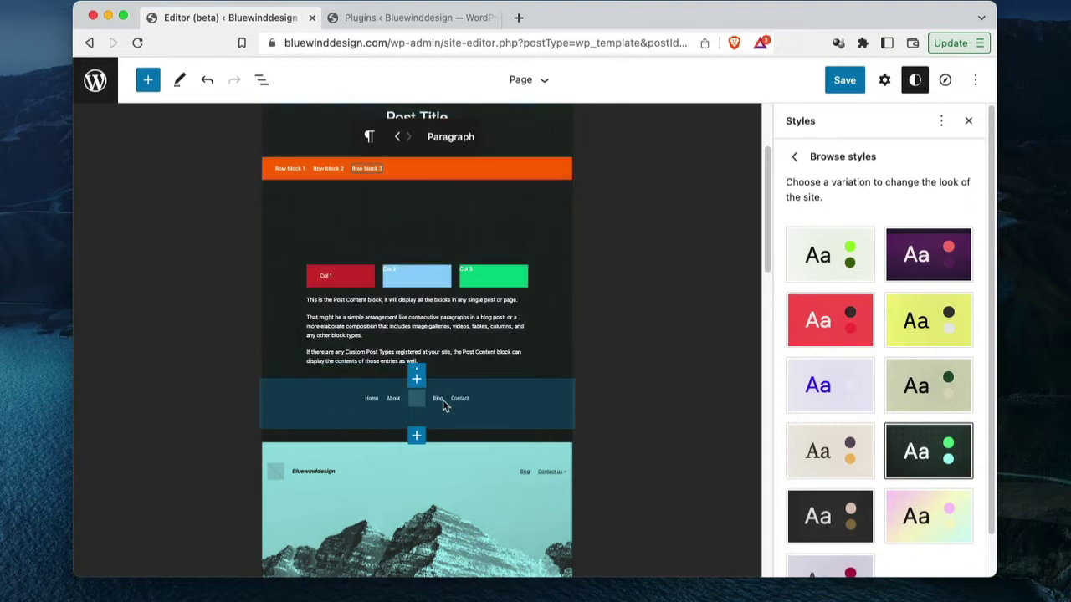
# Preview Whisper, Grapes, Pilgrimage, Canary and Aubergine, then apply the Sherbet variation
pyautogui.scroll(3, 644, 409)
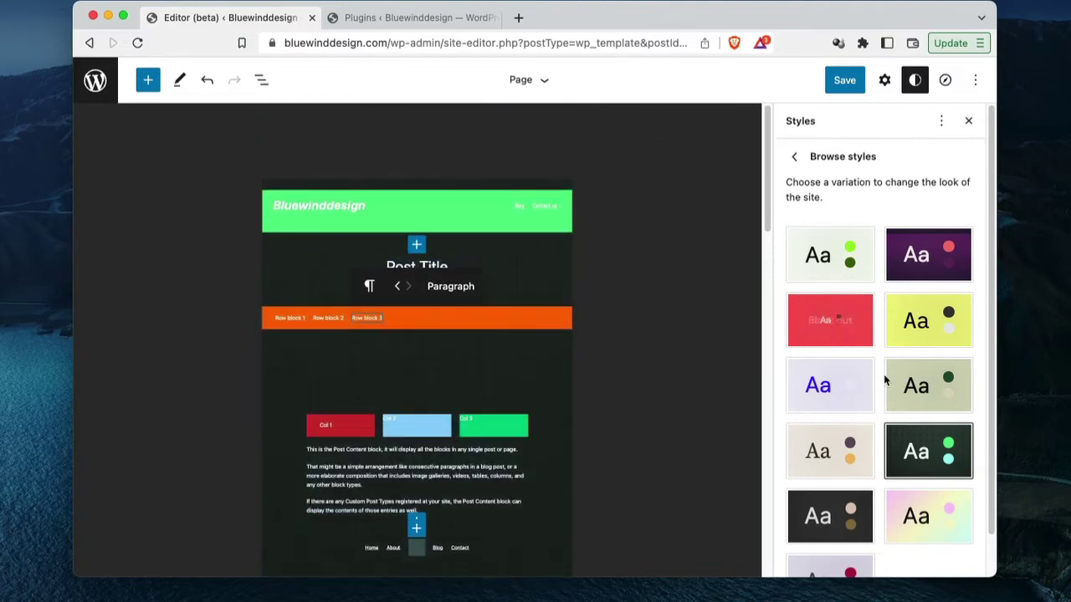
pyautogui.scroll(-1, 906, 394)
pyautogui.scroll(-1, 906, 393)
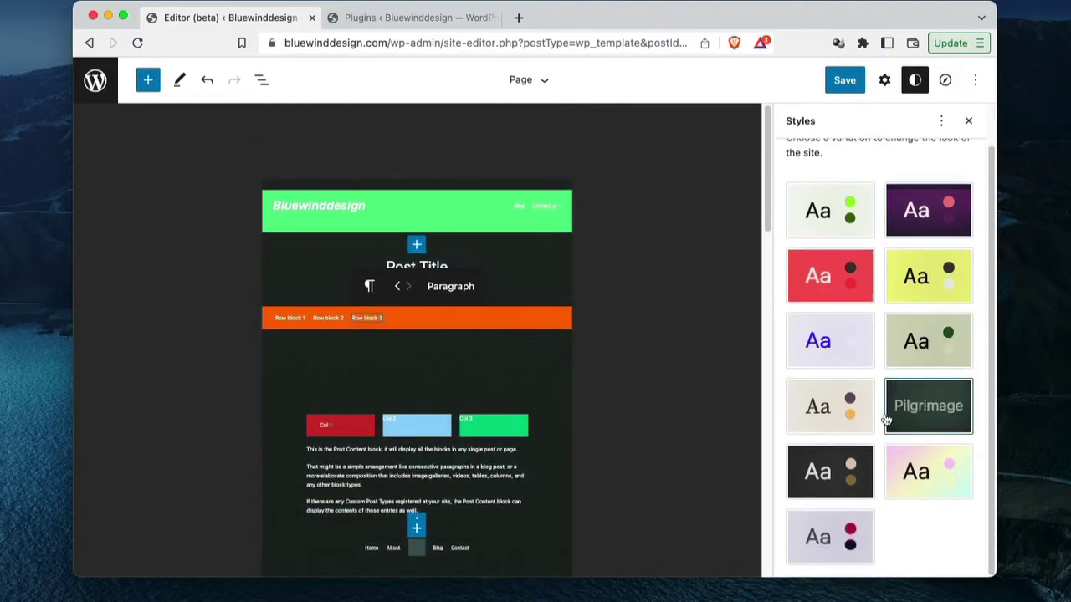
pyautogui.click(834, 537)
pyautogui.click(927, 472)
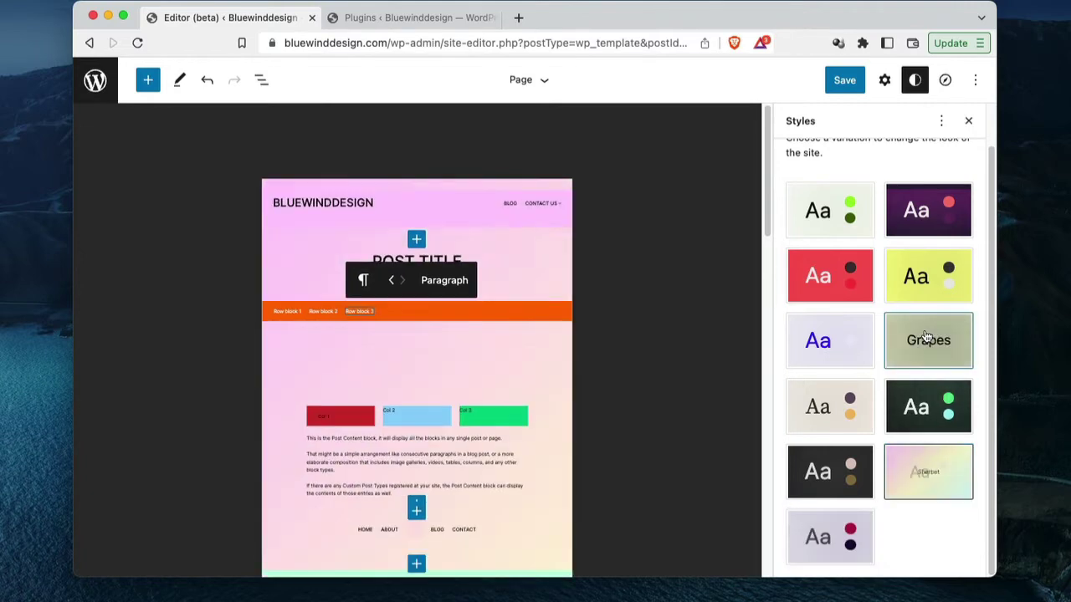
pyautogui.click(926, 338)
pyautogui.click(928, 406)
pyautogui.click(924, 276)
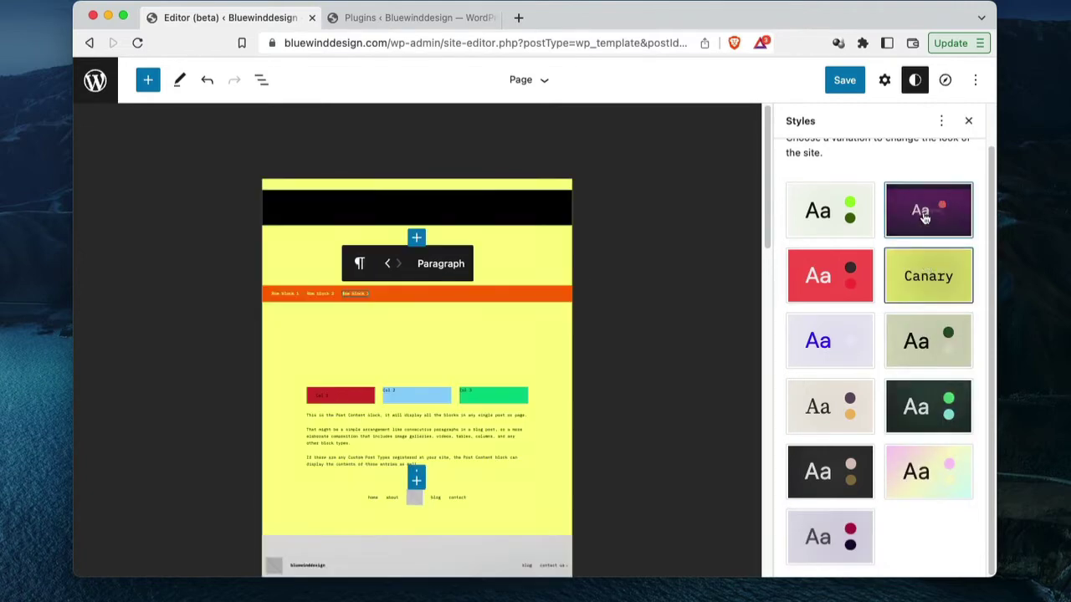
pyautogui.click(924, 217)
pyautogui.click(924, 476)
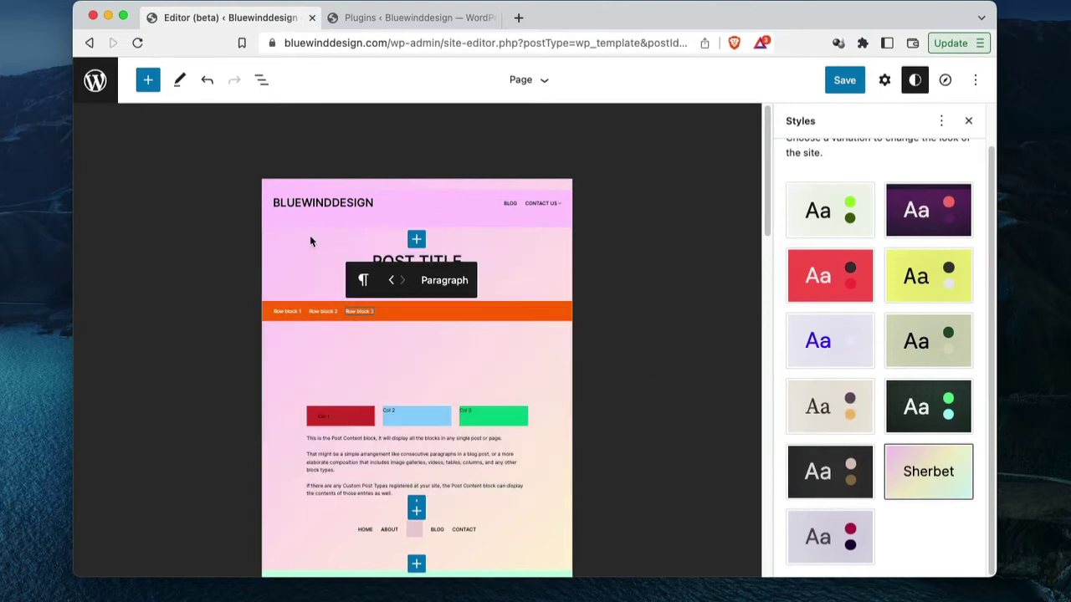
# Preview Block out, Electric, Marigold, Aubergine and other variations, then restore Default
pyautogui.click(820, 283)
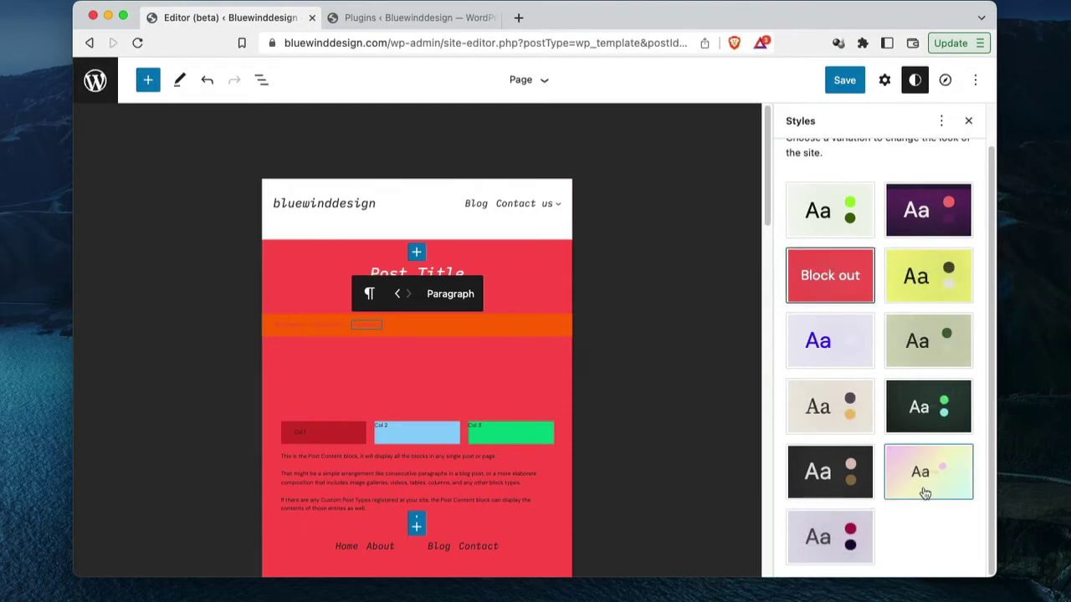
pyautogui.click(840, 351)
pyautogui.click(821, 400)
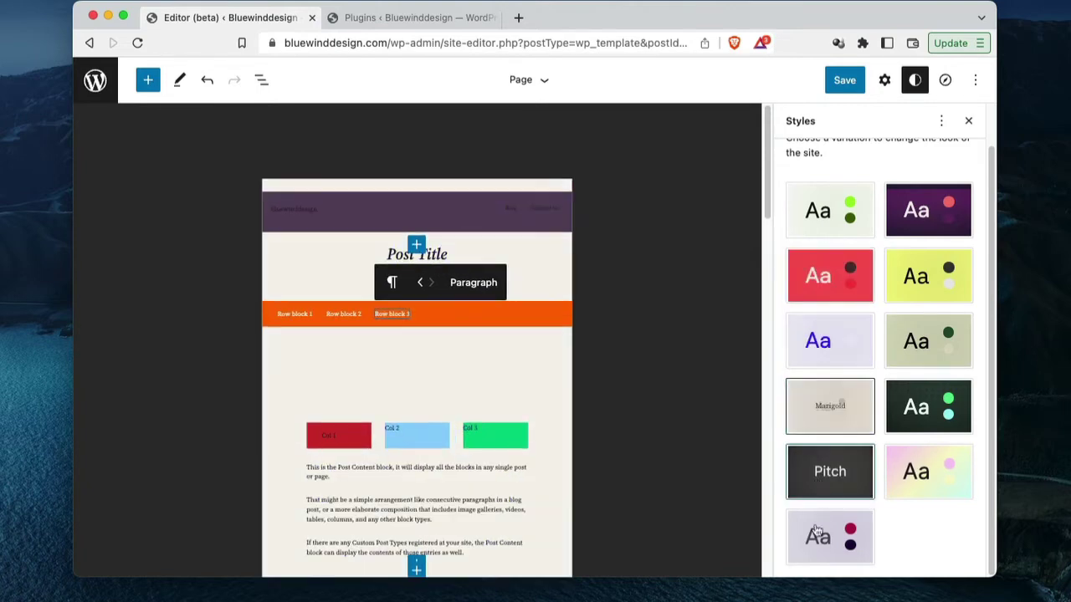
pyautogui.click(920, 477)
pyautogui.click(927, 406)
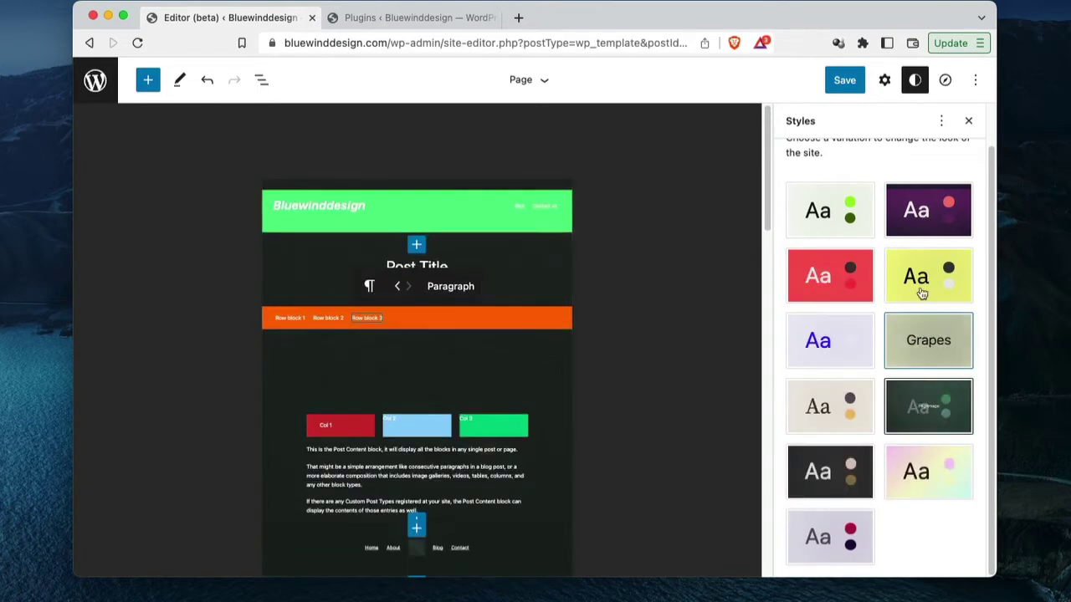
pyautogui.click(927, 340)
pyautogui.click(927, 276)
pyautogui.click(928, 209)
pyautogui.click(816, 208)
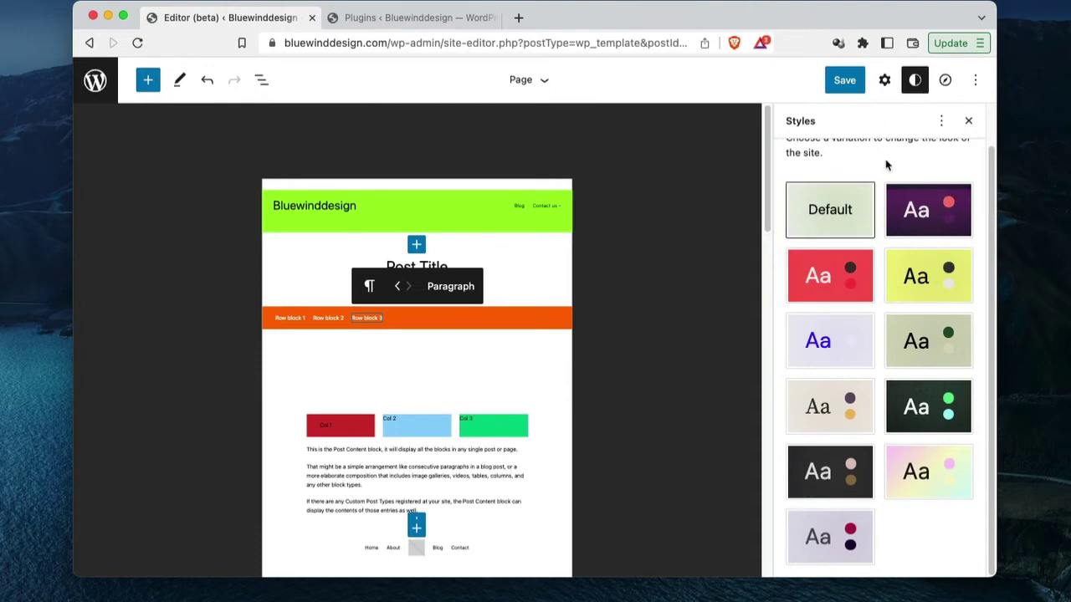
# Close and reopen the Styles sidebar twice, then open the style variations list
pyautogui.click(968, 124)
pyautogui.click(911, 80)
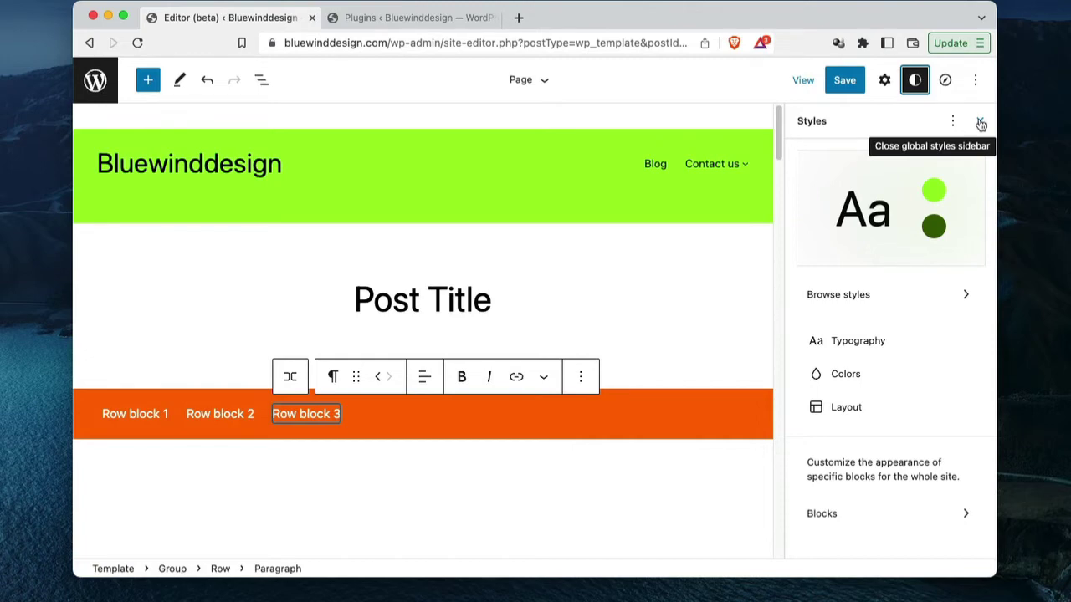
pyautogui.click(981, 124)
pyautogui.click(915, 80)
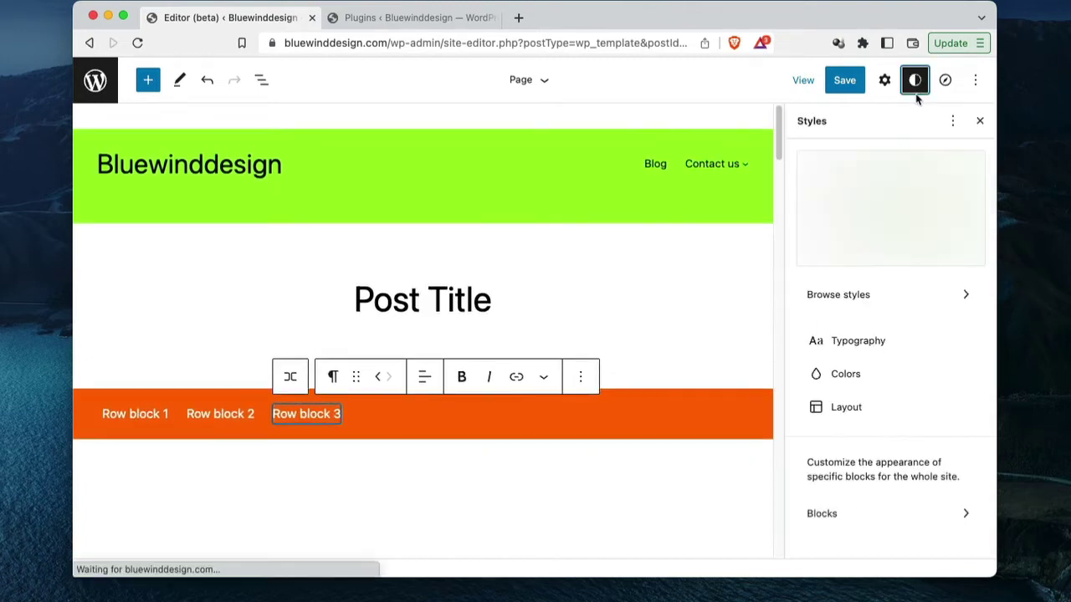
pyautogui.click(854, 297)
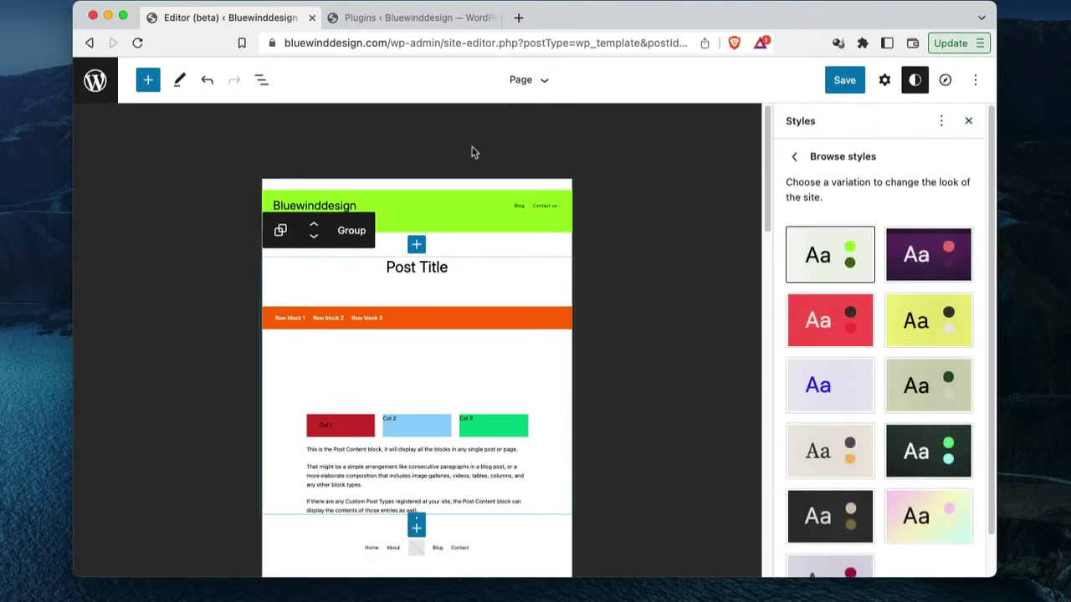
# Go to the site's Templates list and scroll through it
pyautogui.click(97, 83)
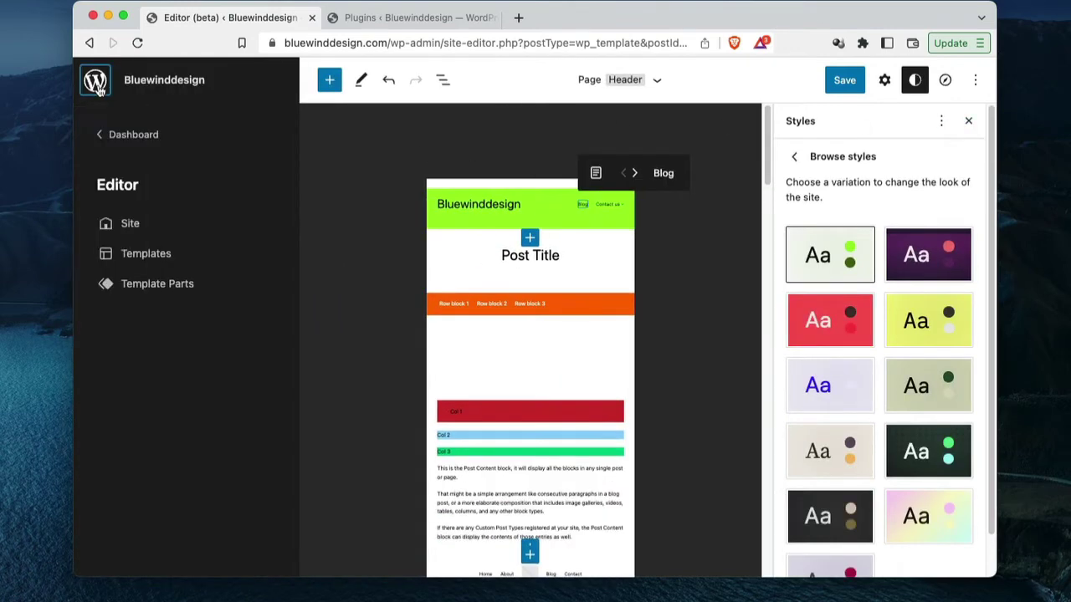
pyautogui.click(149, 254)
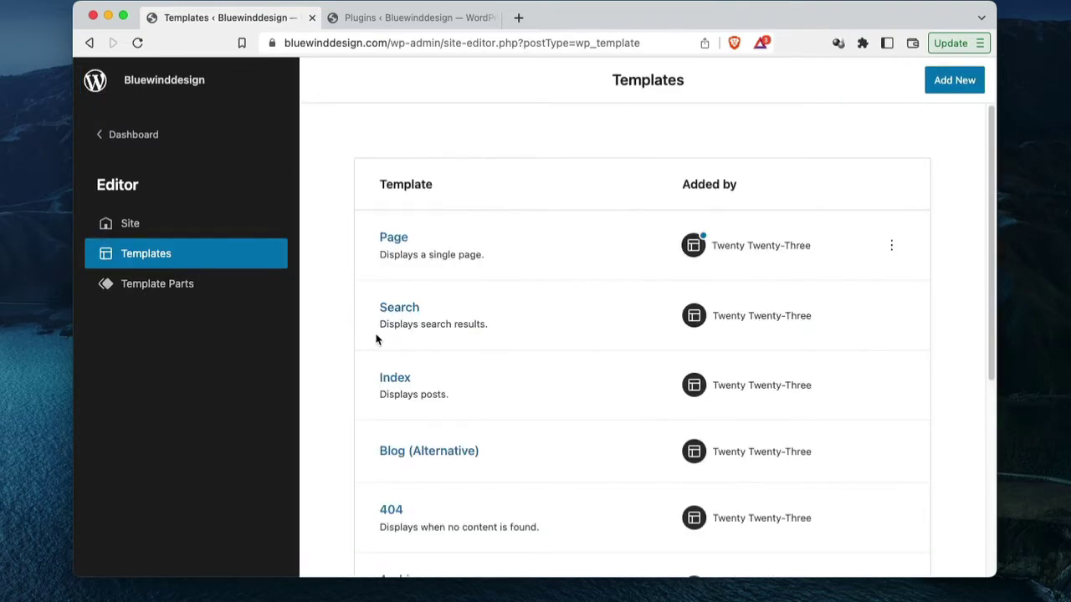
pyautogui.scroll(-5, 546, 446)
pyautogui.scroll(5, 544, 445)
pyautogui.scroll(-5, 538, 424)
pyautogui.scroll(5, 538, 423)
pyautogui.scroll(-2, 562, 455)
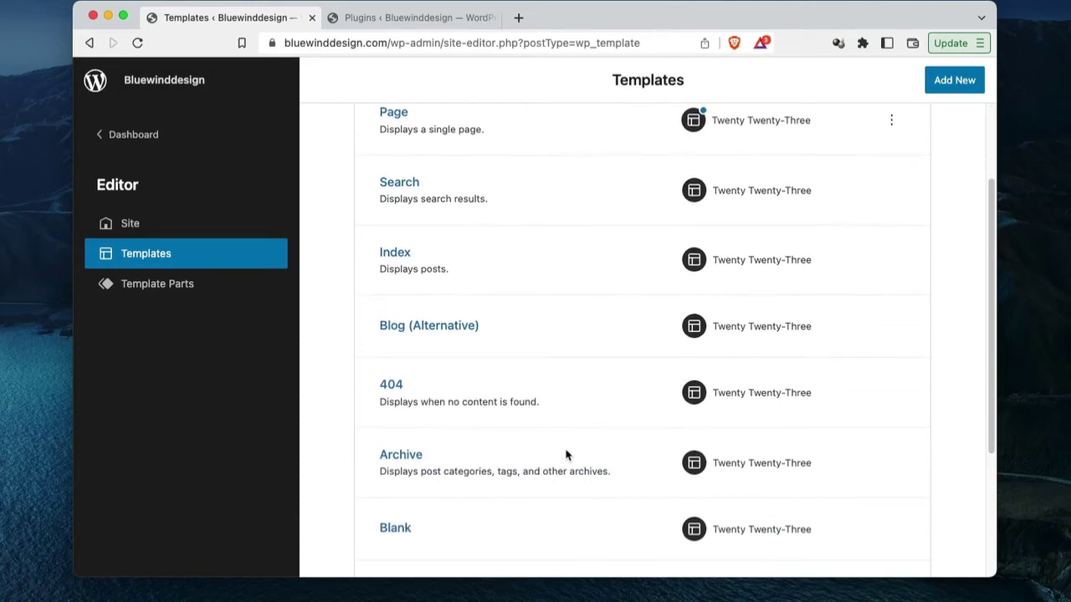
pyautogui.scroll(2, 565, 455)
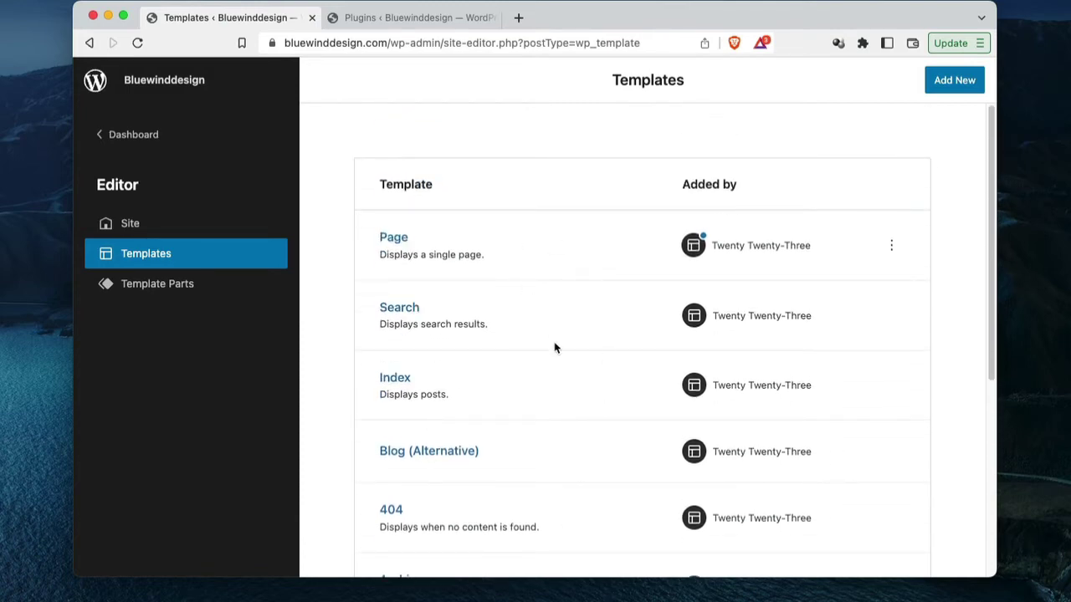
pyautogui.scroll(-2, 569, 442)
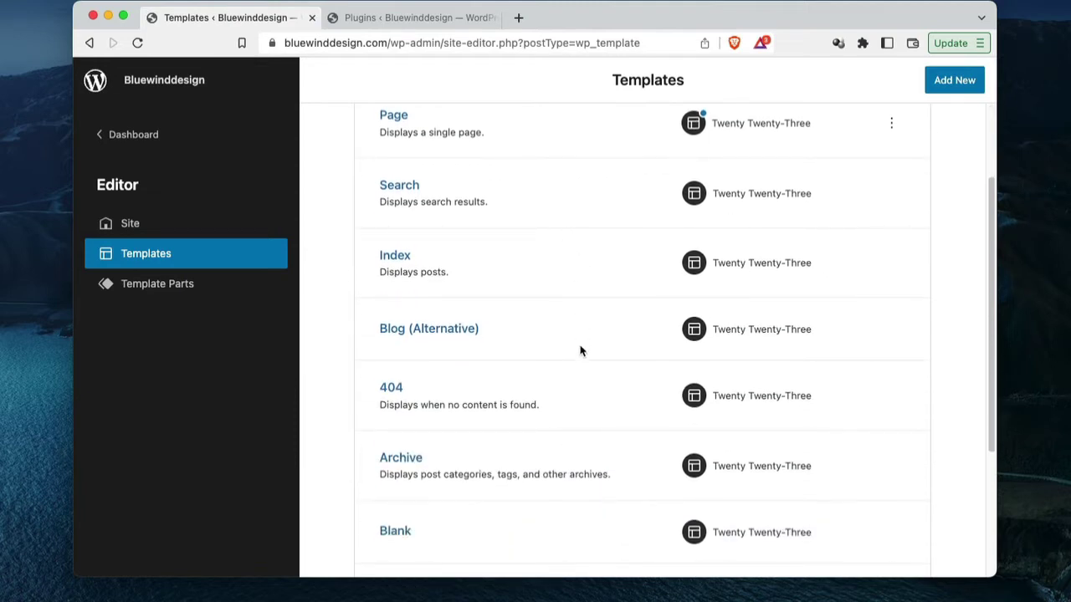
pyautogui.scroll(2, 583, 429)
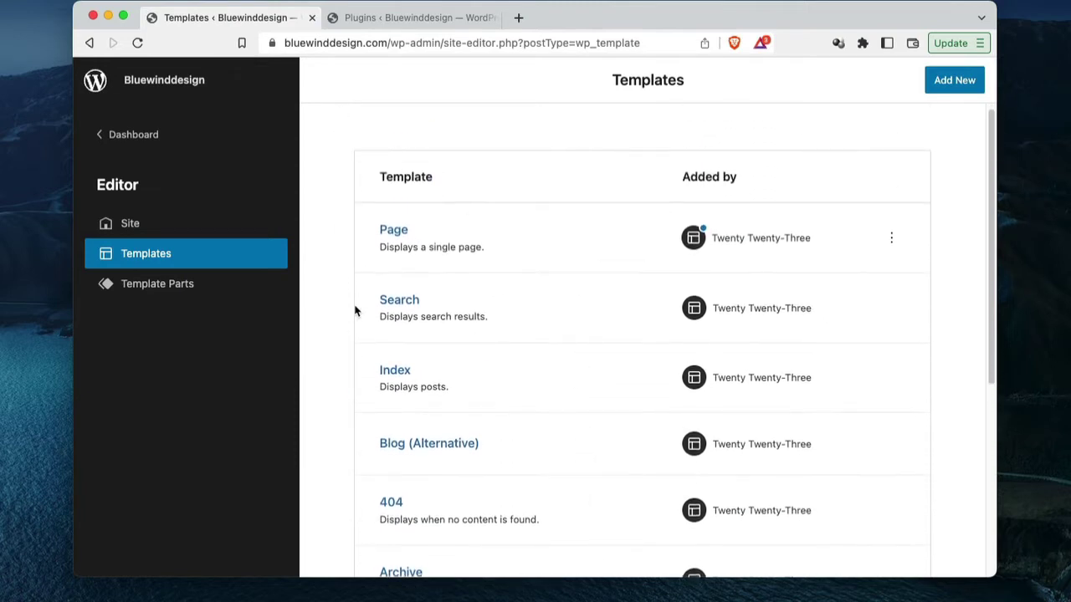
pyautogui.scroll(-1, 569, 405)
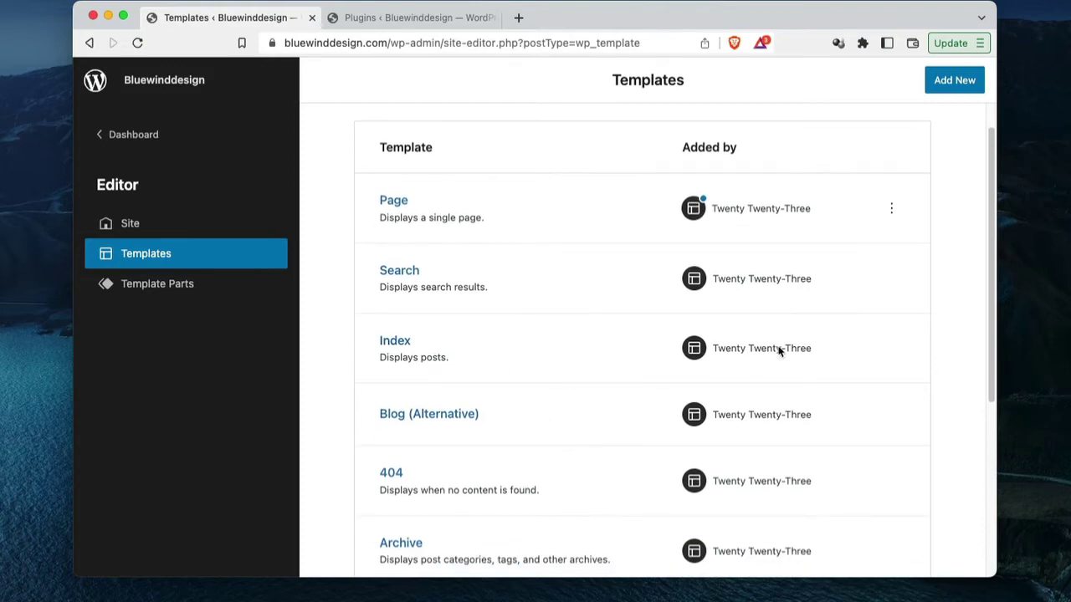
# Open and close the Page template's options menu, then show the Template Parts list
pyautogui.click(891, 210)
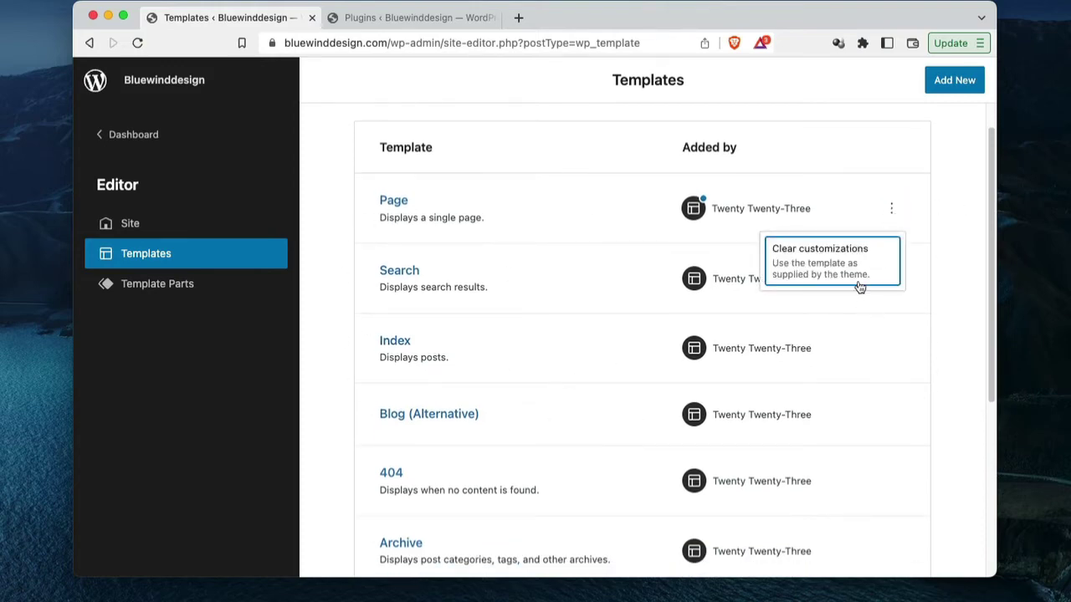
pyautogui.click(967, 223)
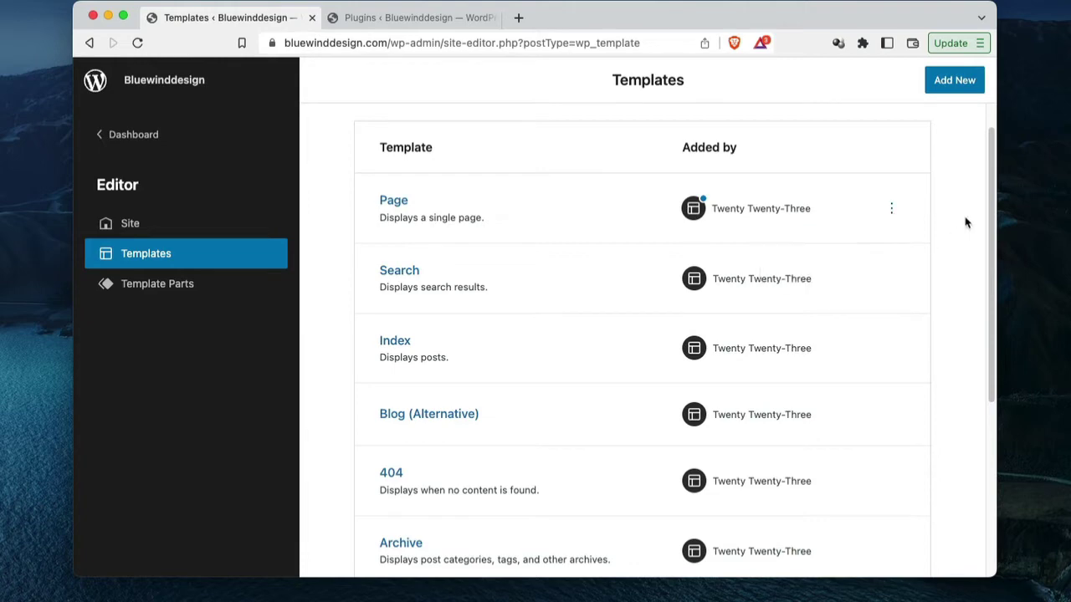
pyautogui.click(892, 209)
pyautogui.click(944, 209)
pyautogui.click(194, 289)
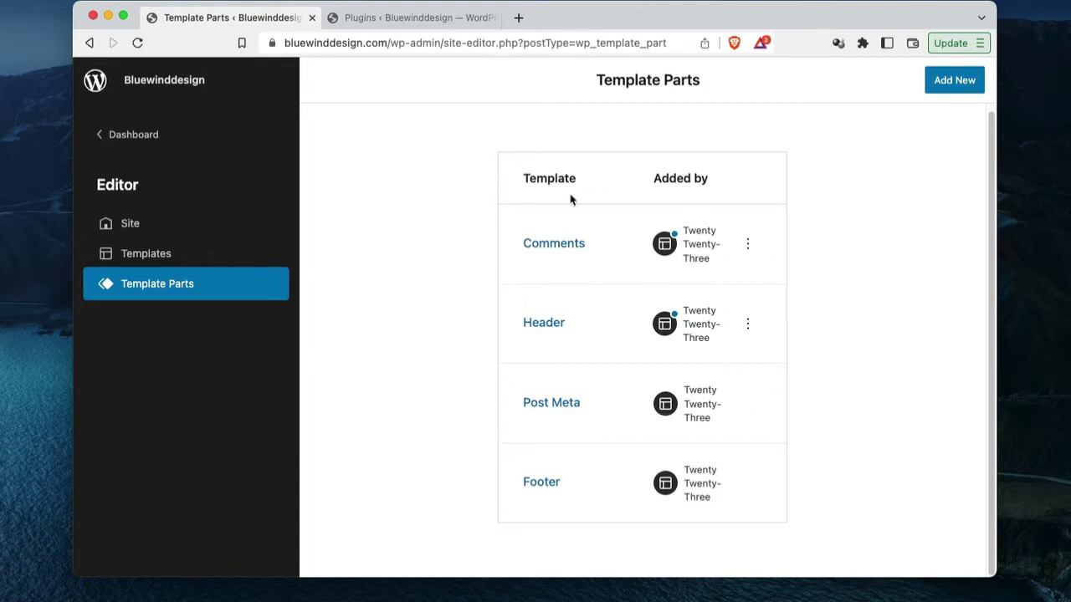
# Check the Comments row's options menu, then open the Comments template part
pyautogui.click(748, 246)
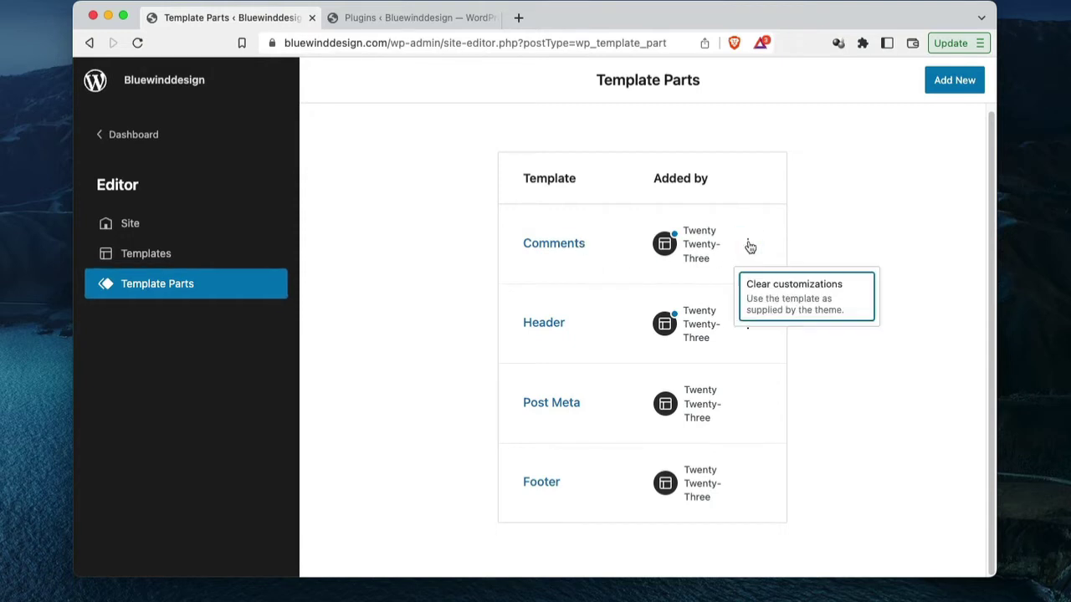
pyautogui.click(749, 246)
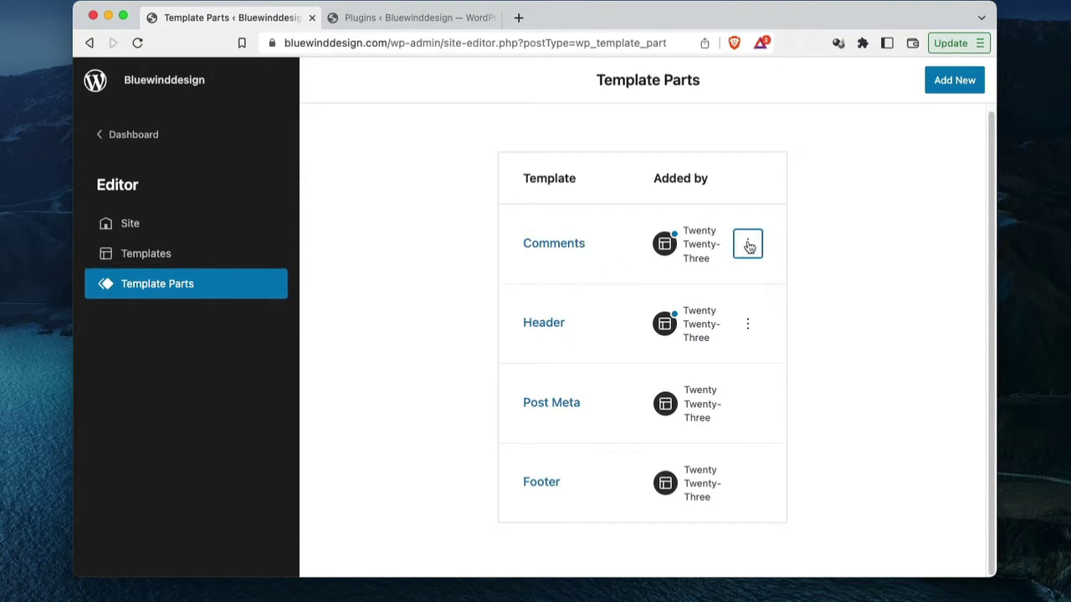
pyautogui.click(557, 249)
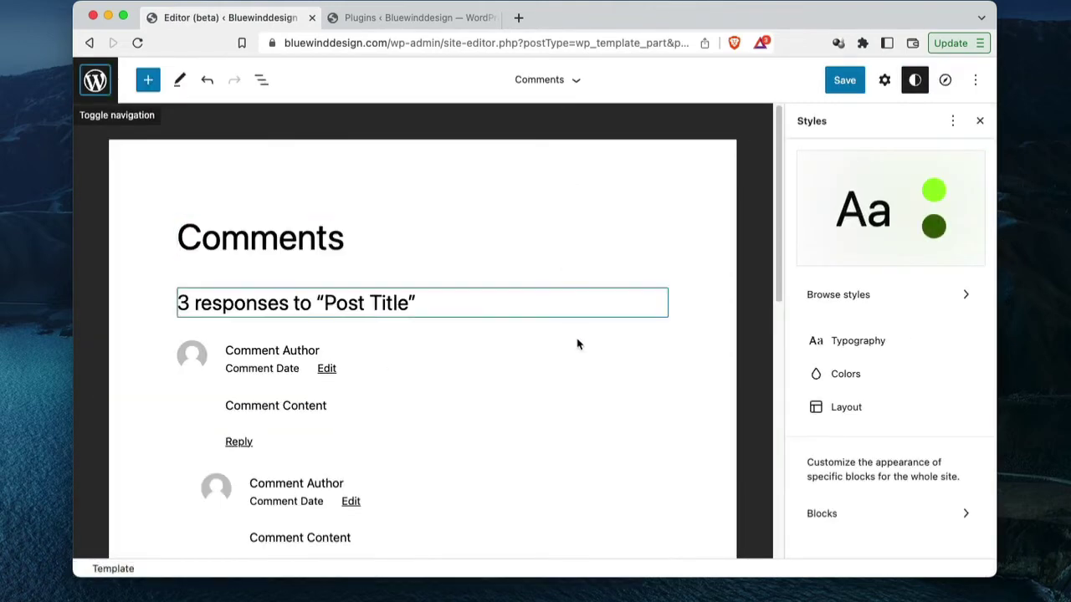
# Check the Comments part's Area setting without changing it, then return to the Templates list
pyautogui.scroll(-10, 605, 394)
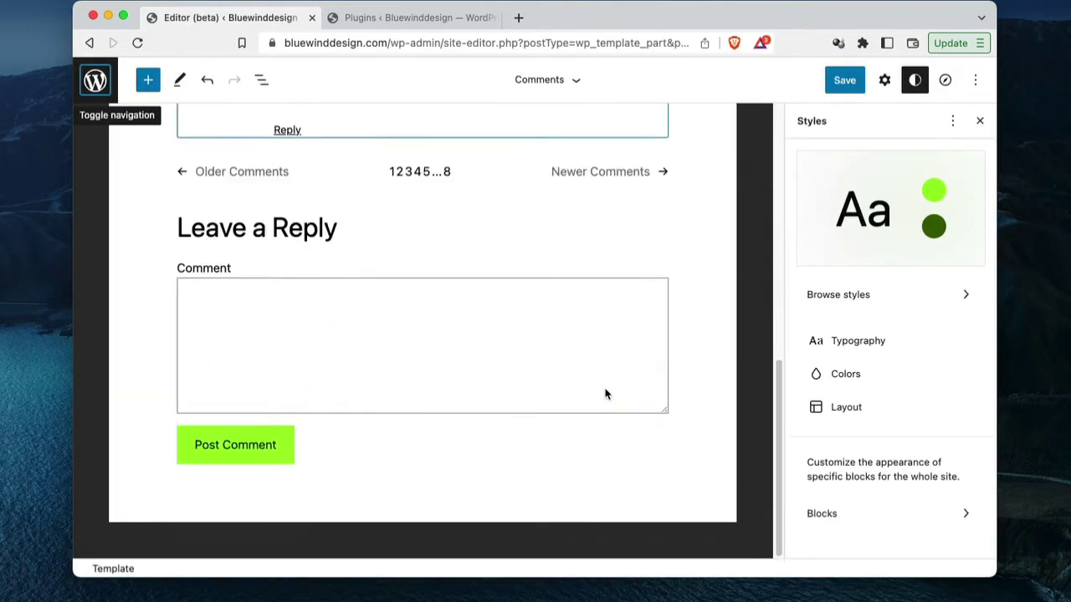
pyautogui.scroll(10, 606, 393)
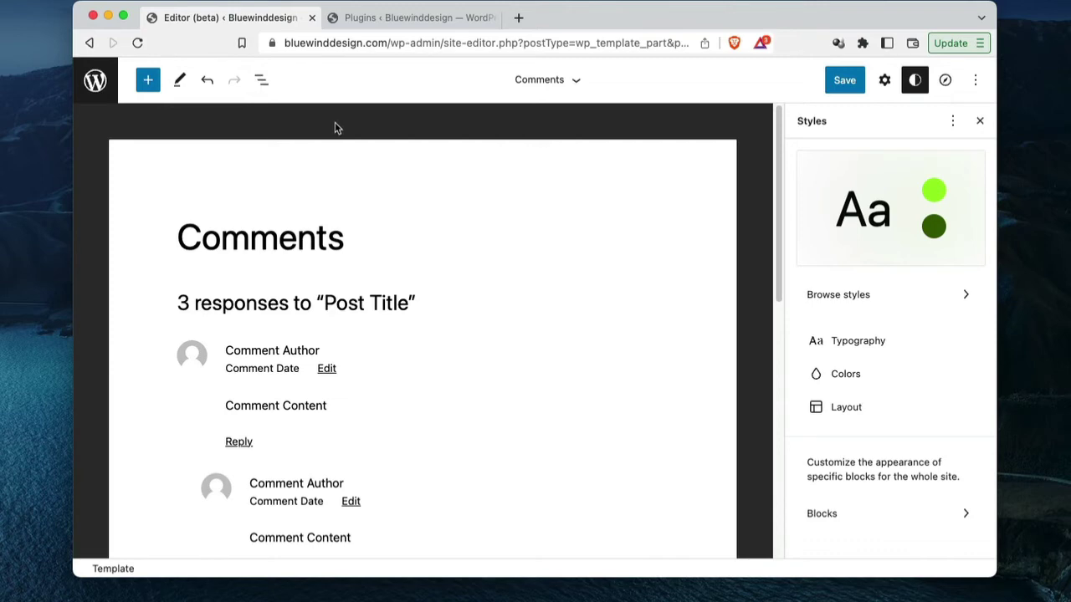
pyautogui.click(575, 81)
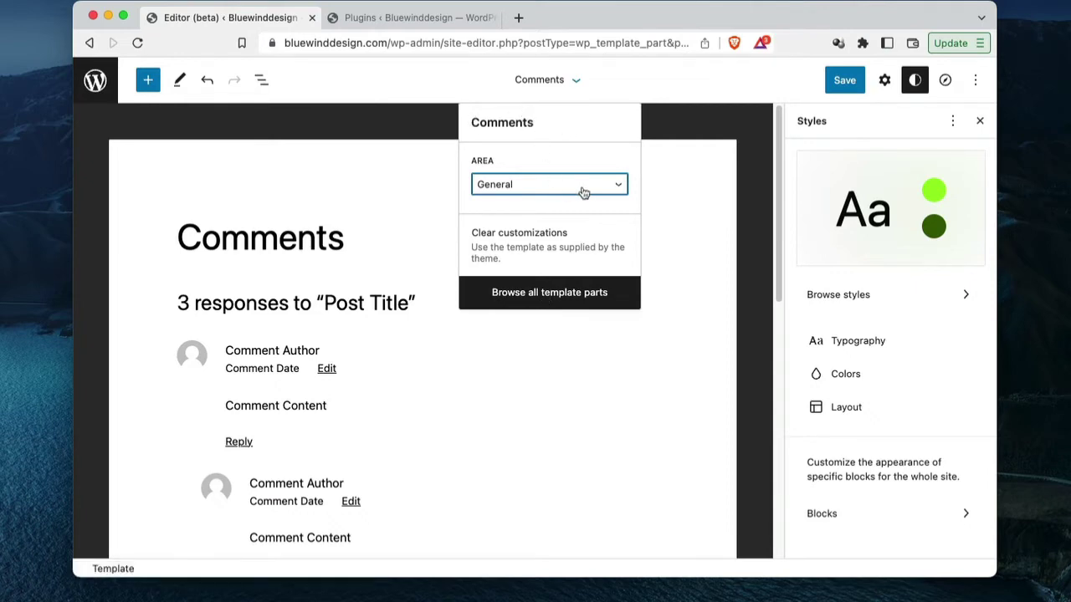
pyautogui.click(616, 184)
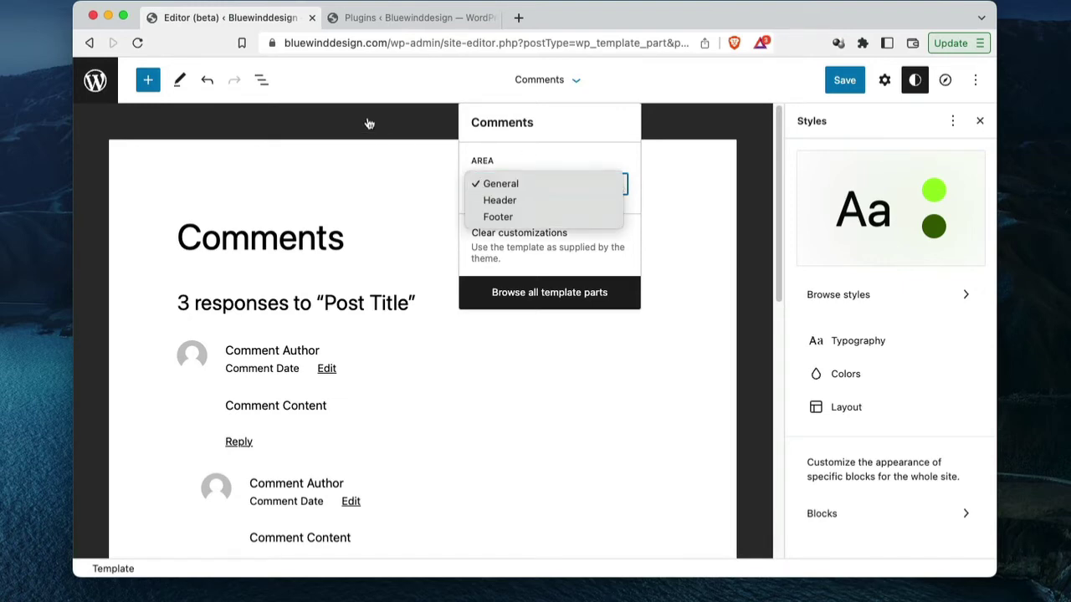
pyautogui.press('Escape')
pyautogui.click(95, 80)
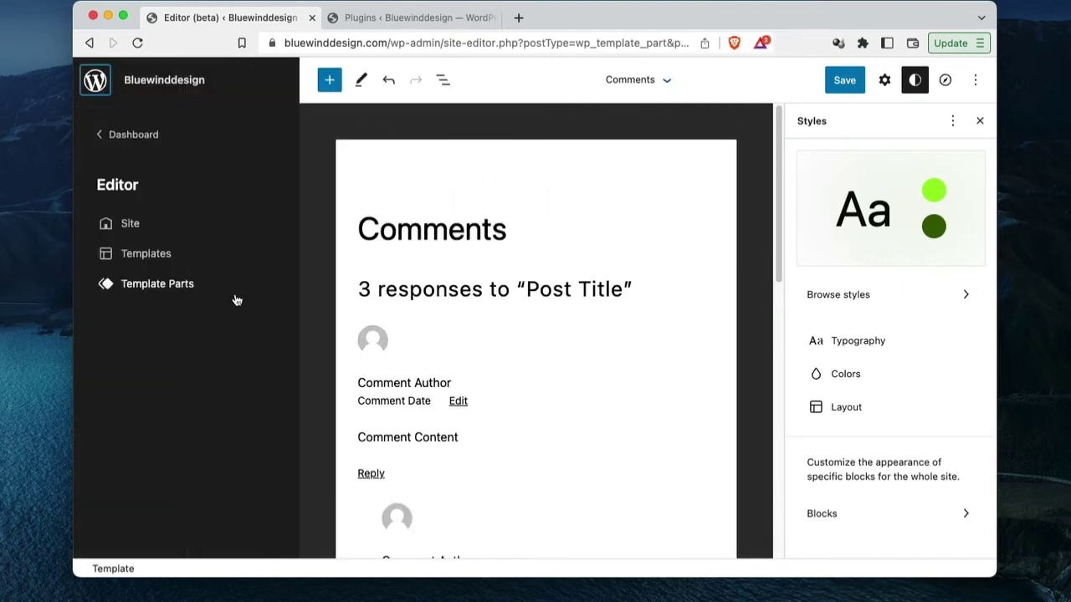
pyautogui.click(149, 255)
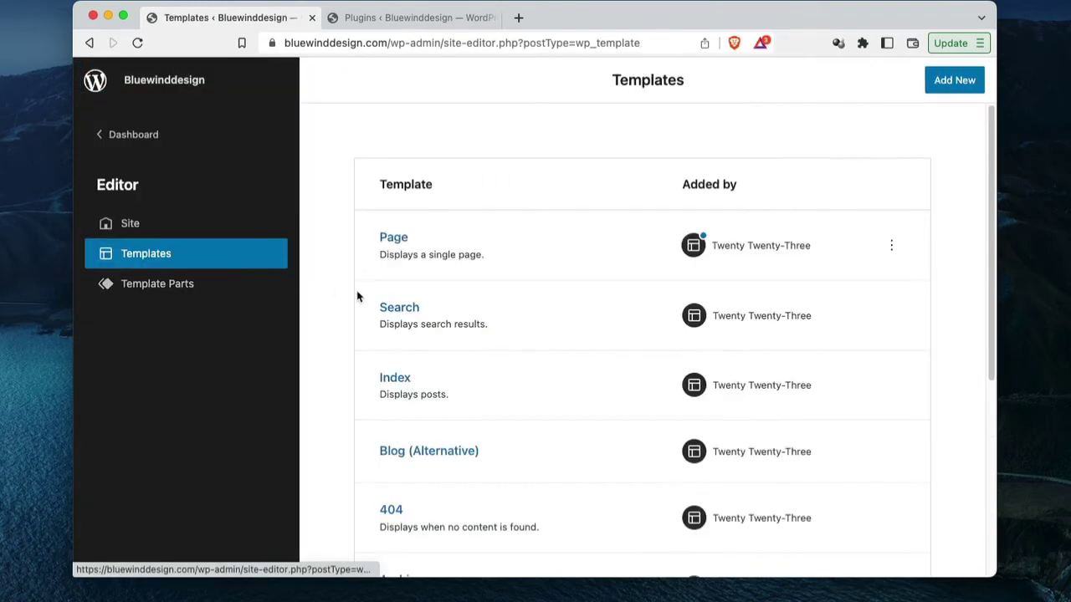
# Open the Footer template part from Template Parts and preview it at a narrower width
pyautogui.click(181, 285)
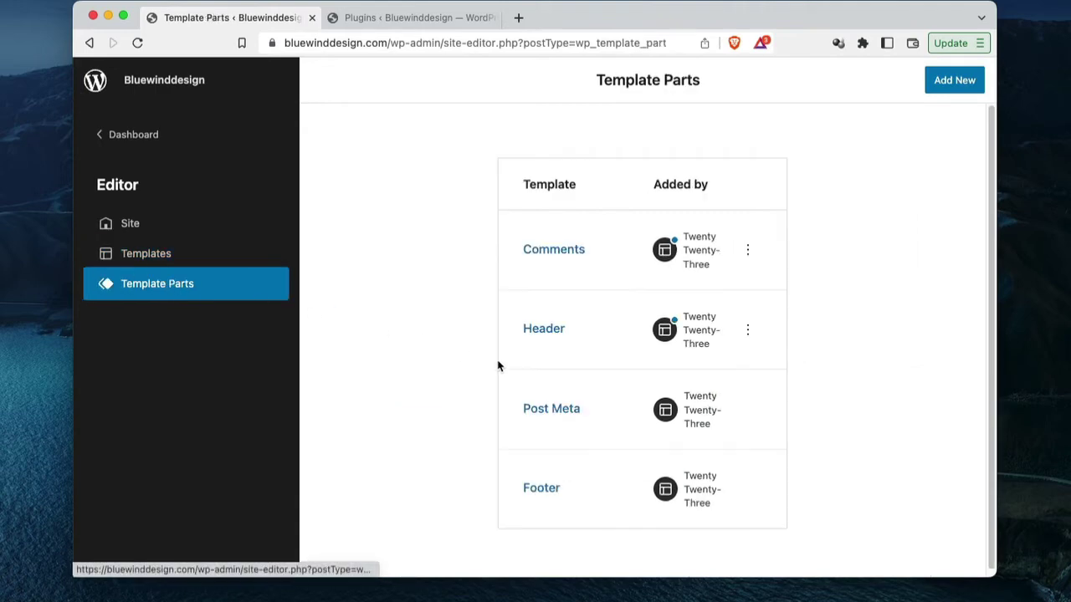
pyautogui.click(543, 488)
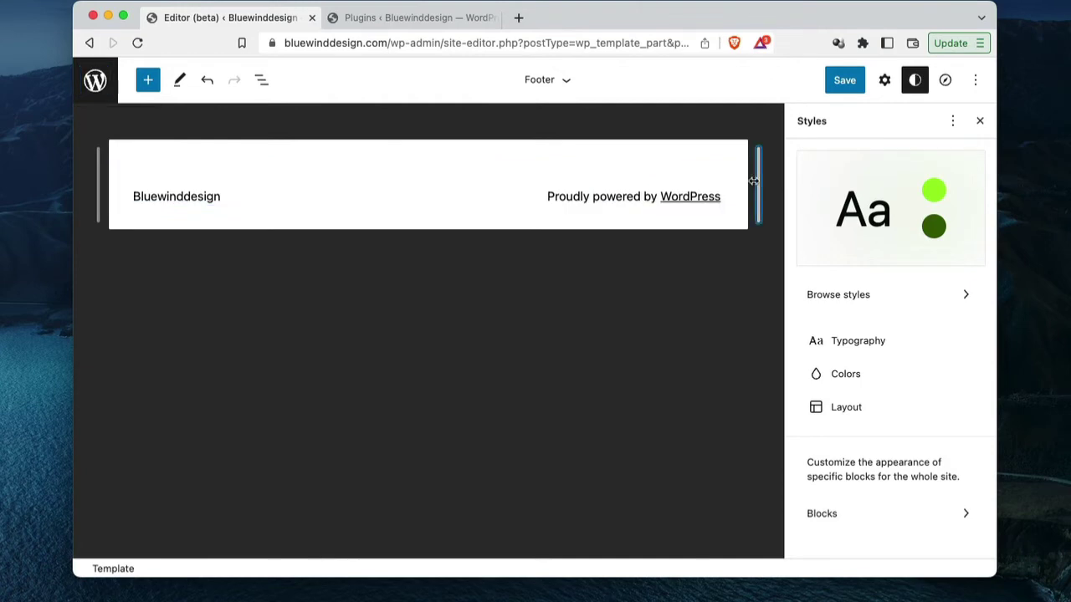
pyautogui.moveTo(757, 180)
pyautogui.mouseDown()
pyautogui.moveTo(494, 179)
pyautogui.moveTo(777, 178)
pyautogui.mouseUp()
# Navigate back to the WordPress dashboard, bringing up the leave-site prompt
pyautogui.click(95, 80)
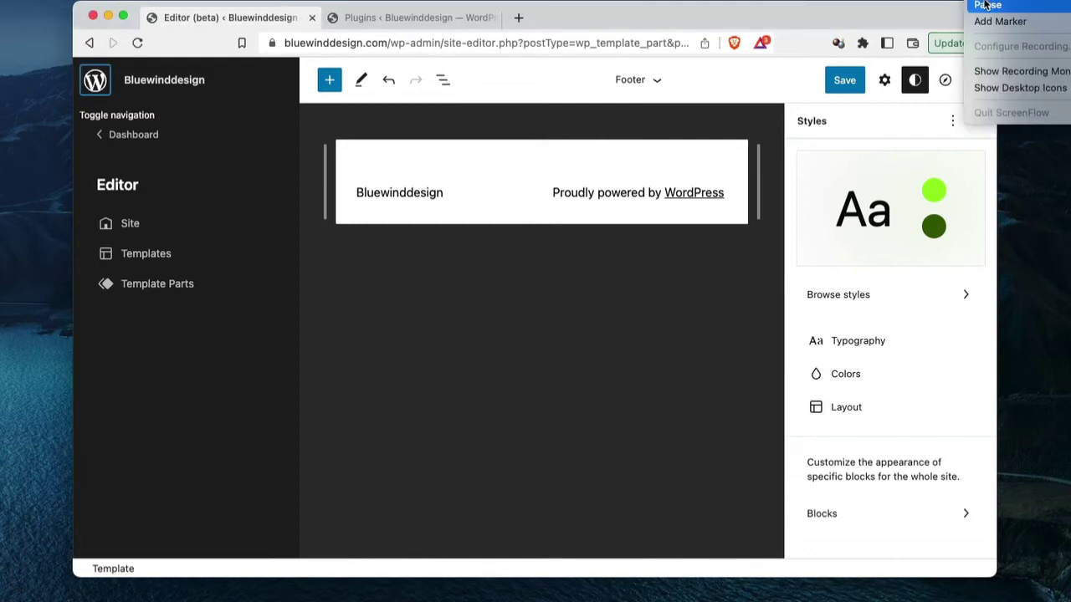
pyautogui.click(275, 139)
pyautogui.click(105, 87)
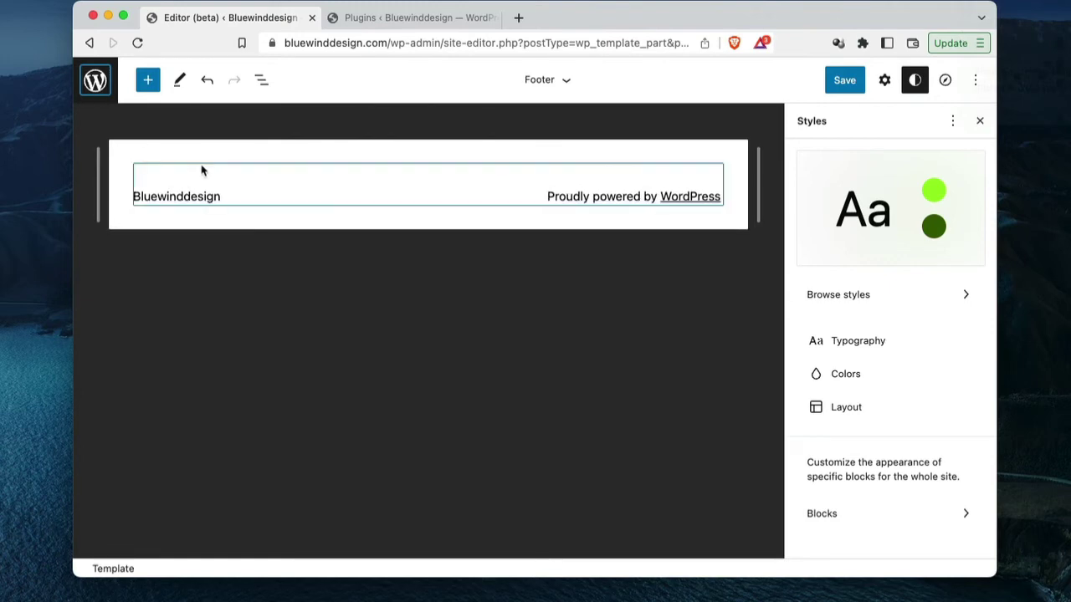
pyautogui.click(93, 79)
pyautogui.click(116, 136)
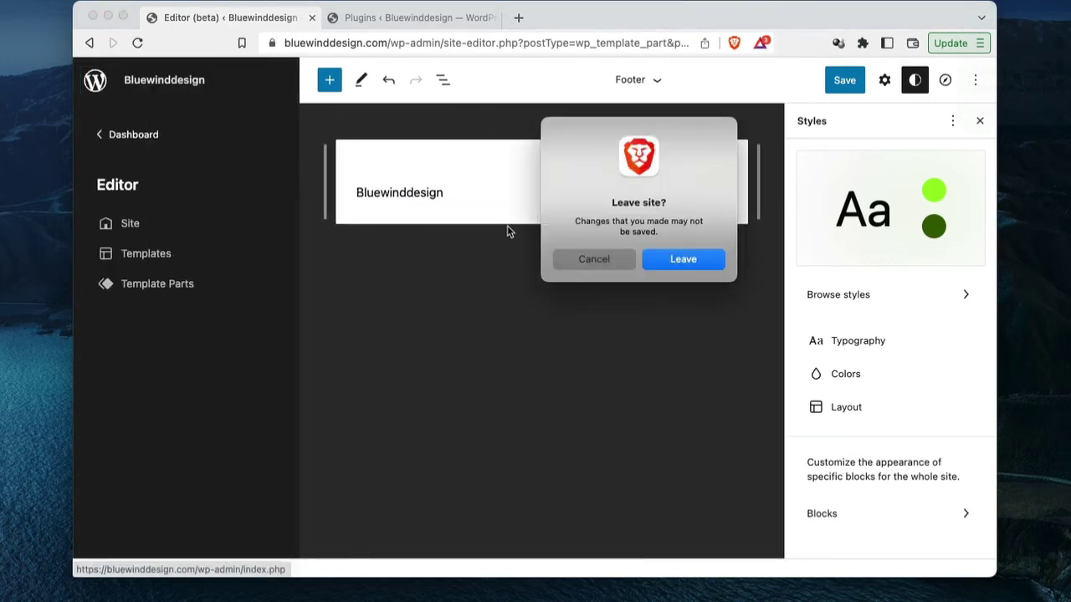
# Leave without saving and reopen the Site Editor via Appearance > Editor
pyautogui.click(686, 261)
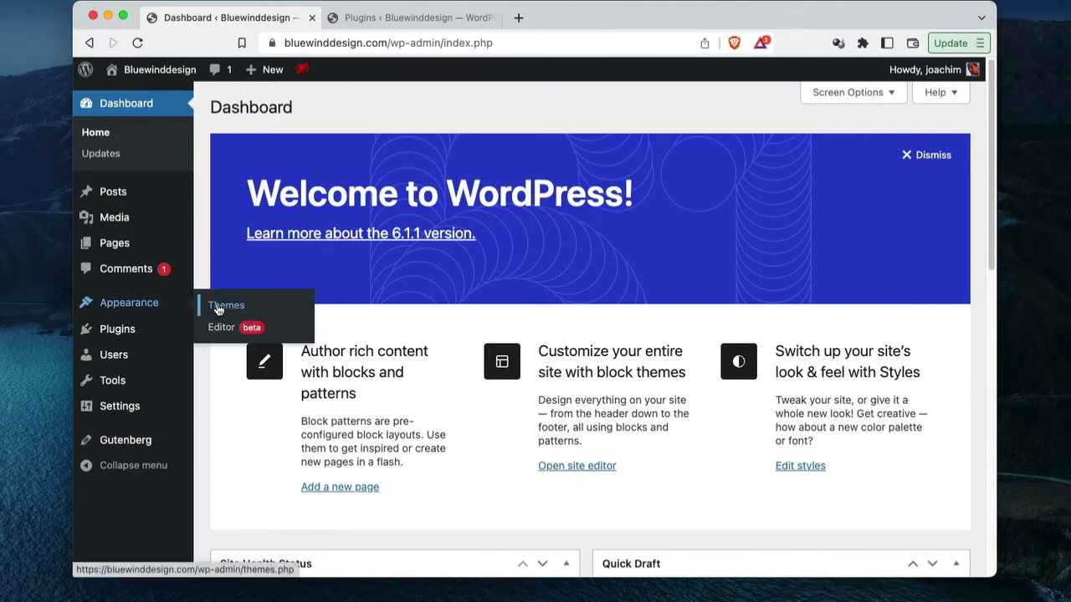
pyautogui.moveTo(194, 311)
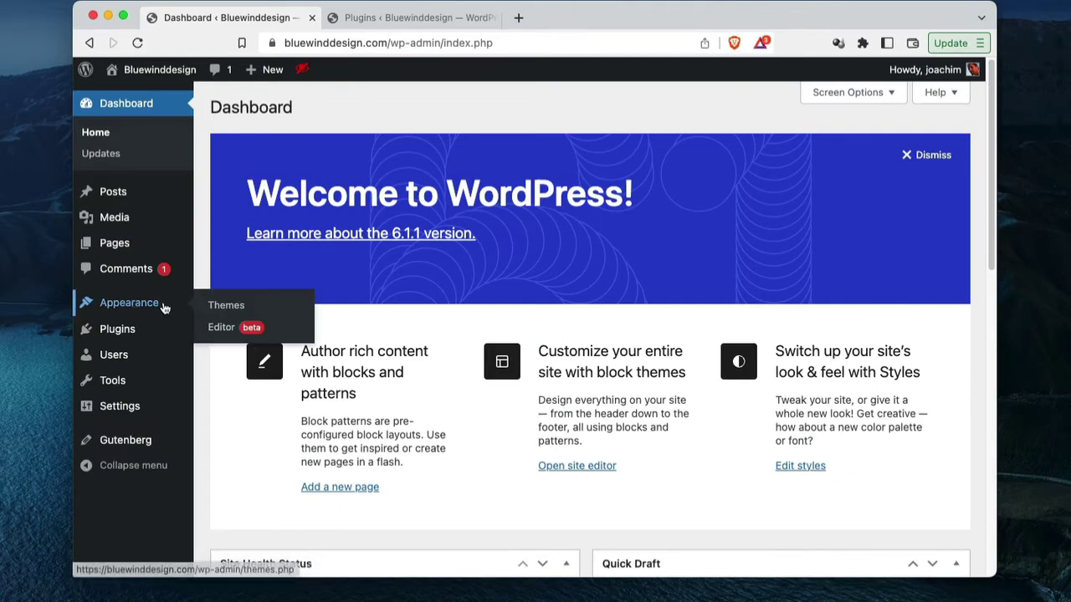
pyautogui.click(225, 329)
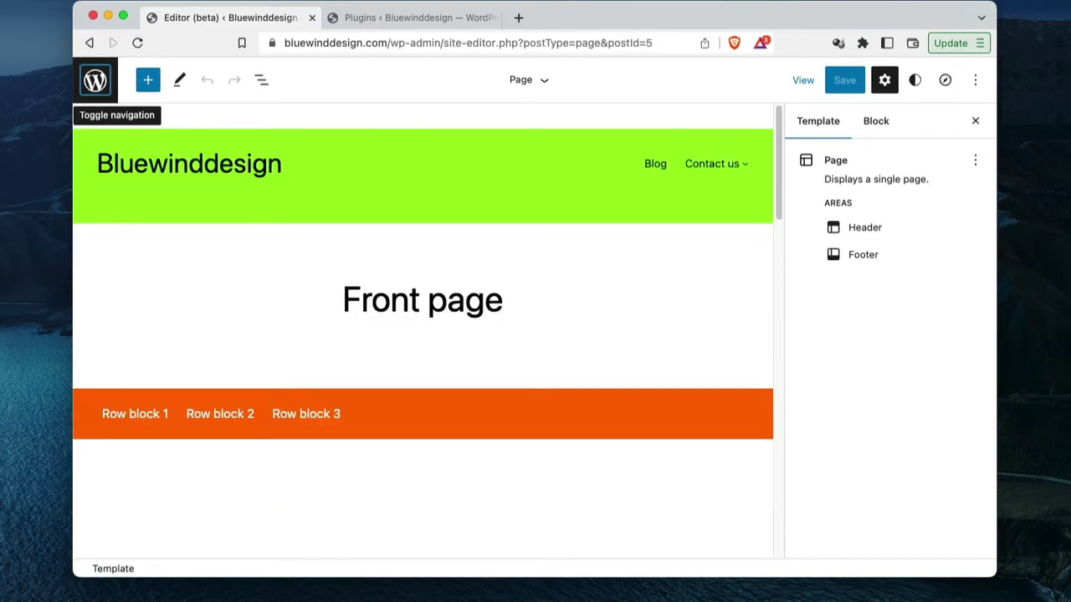
# Select the header's navigation block and check the Blog link's conversion options without changing anything
pyautogui.click(629, 299)
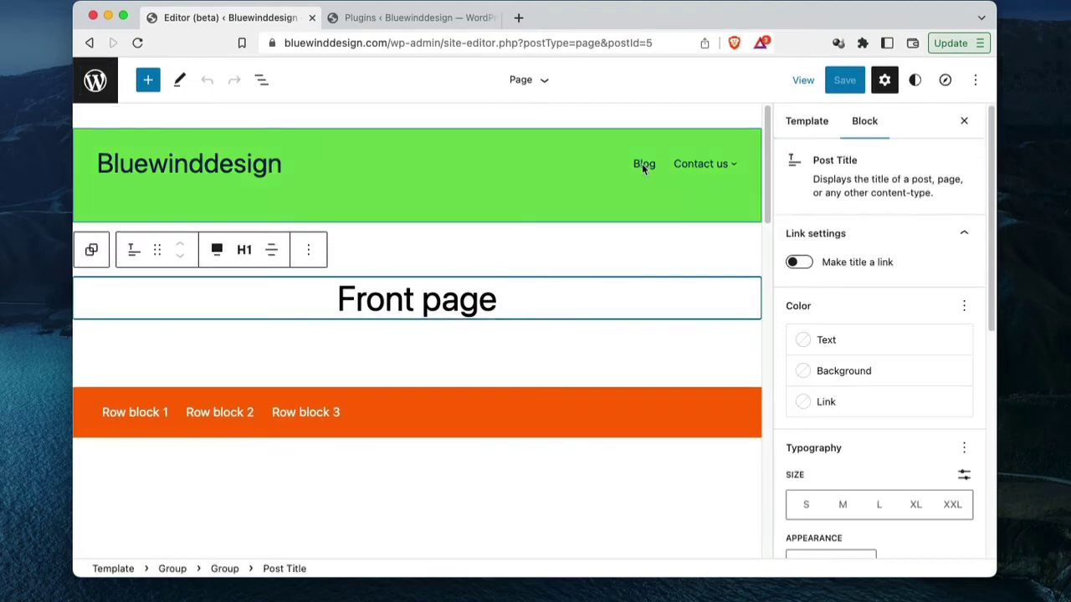
pyautogui.click(641, 164)
pyautogui.click(657, 163)
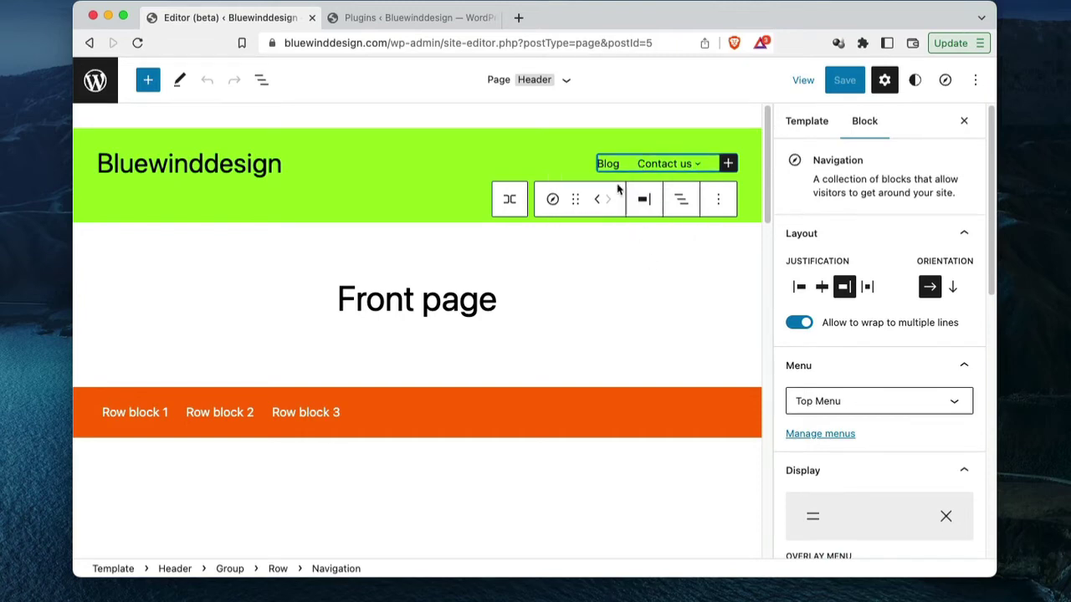
pyautogui.click(608, 163)
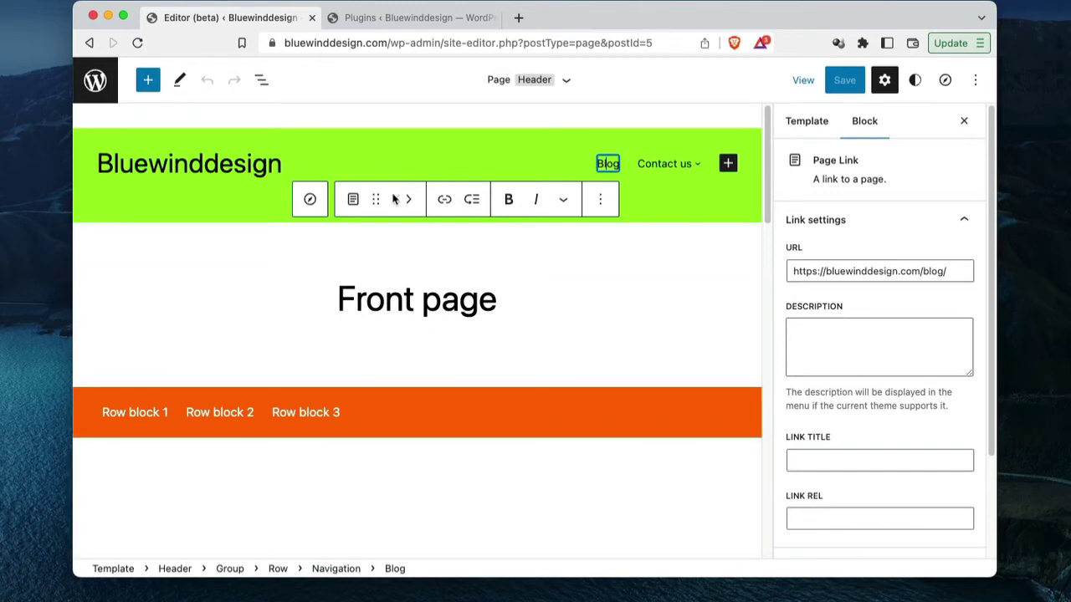
pyautogui.click(353, 200)
pyautogui.click(353, 200)
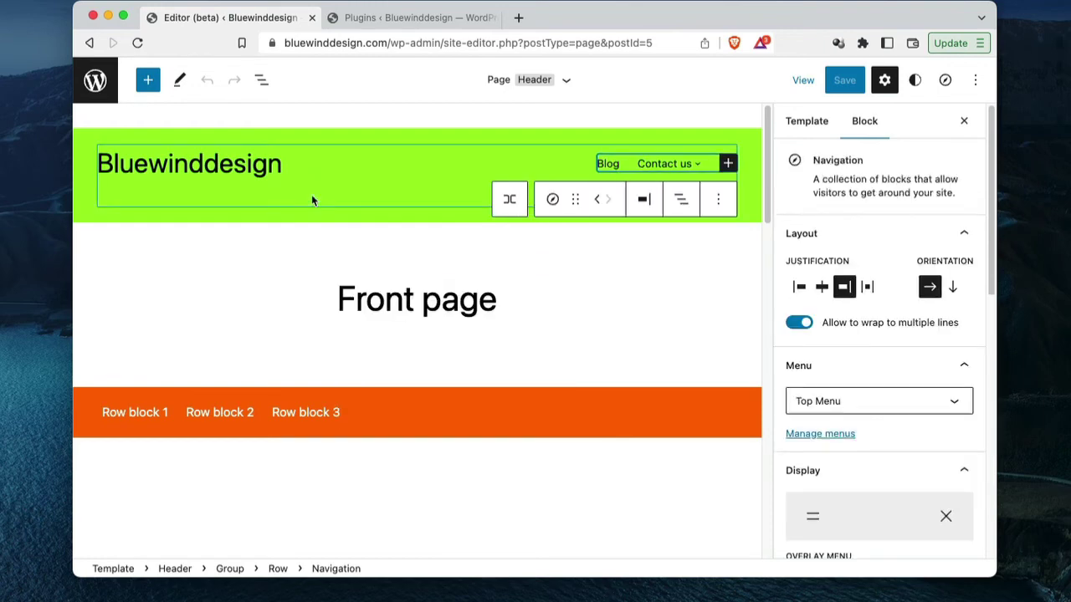
# Switch the header menu to Header navigation 2, then Header navigation, and go to Manage menus
pyautogui.click(956, 405)
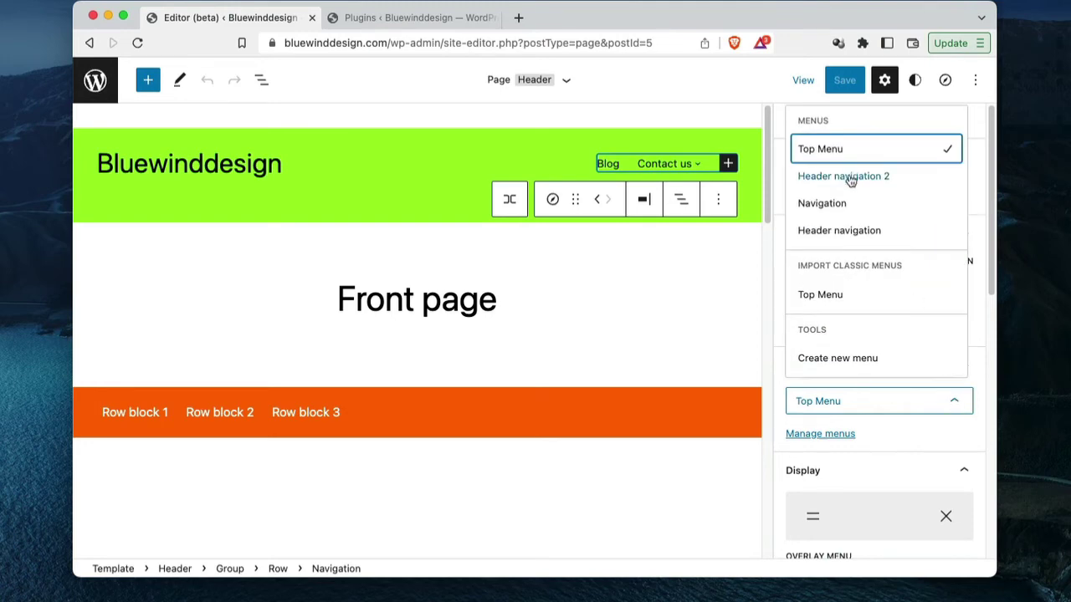
pyautogui.click(846, 176)
pyautogui.click(958, 407)
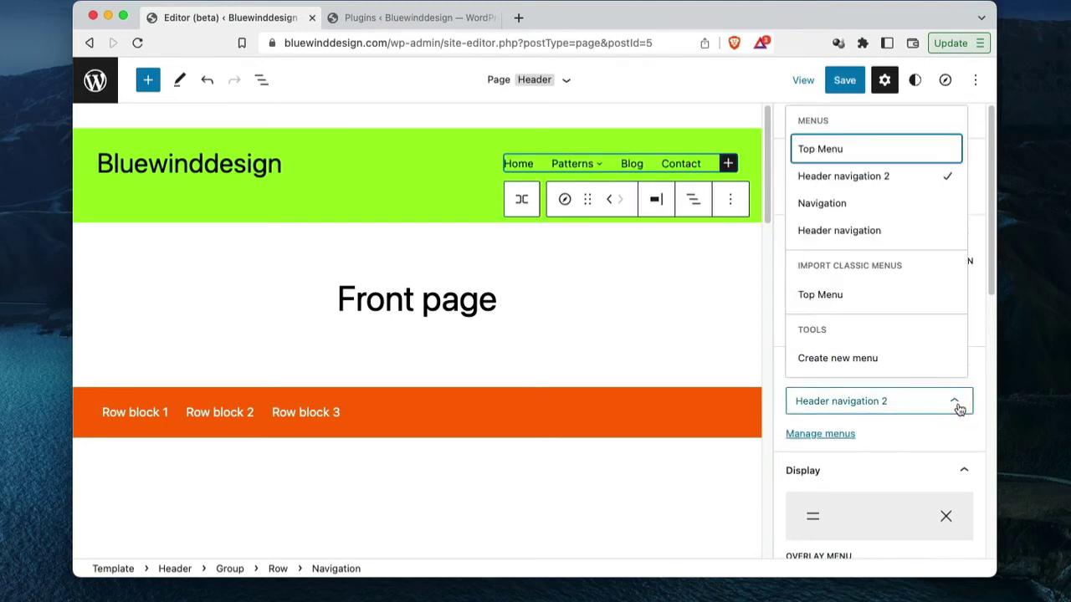
pyautogui.click(851, 230)
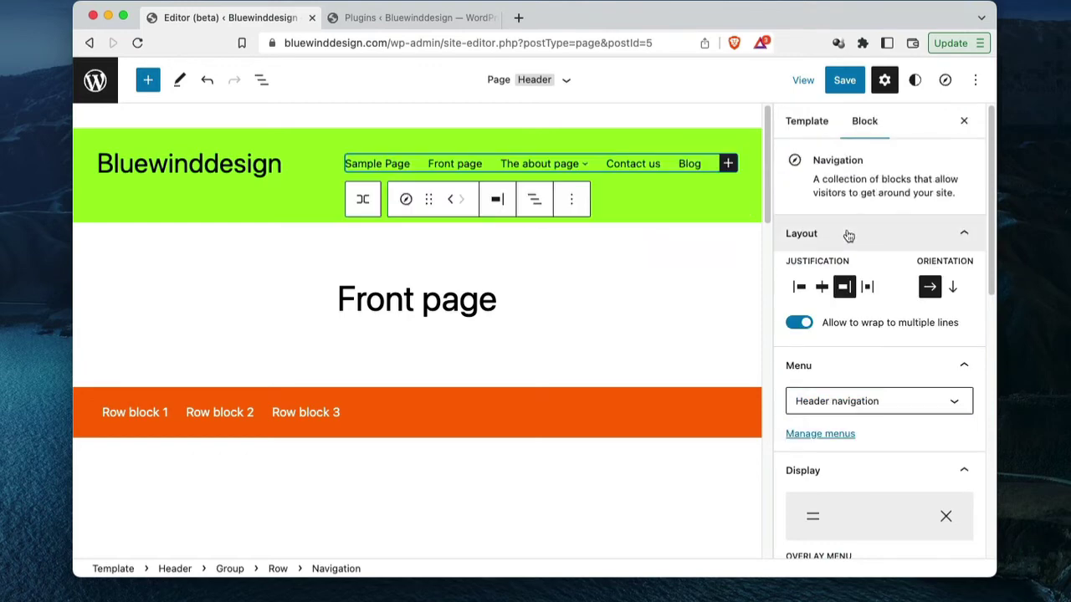
pyautogui.click(823, 435)
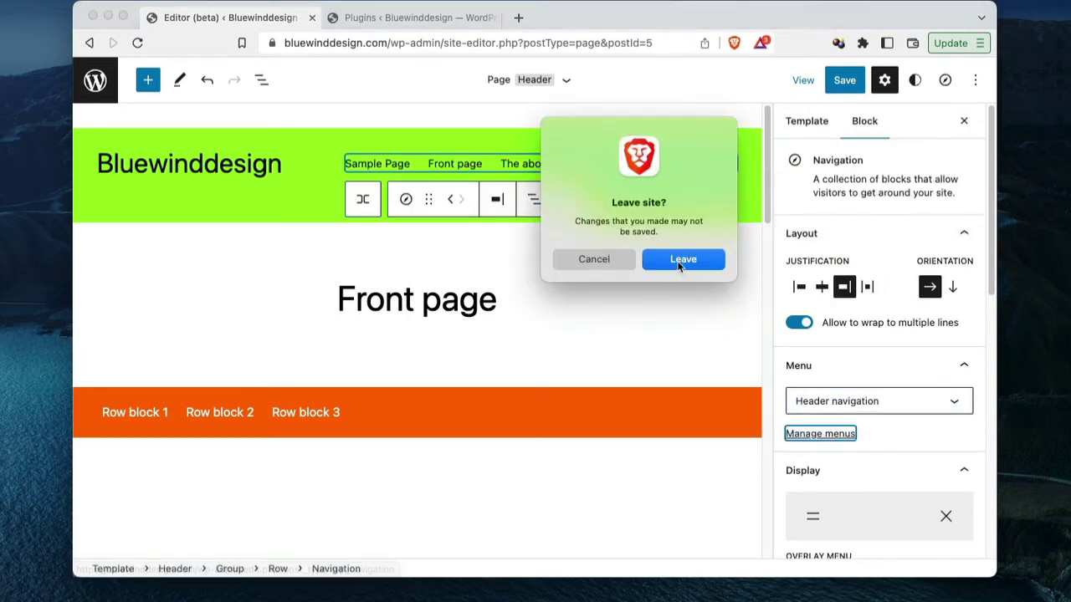
# Leave the editor and inspect the Navigation and Top Menu menus and Top Menu's revisions
pyautogui.click(681, 260)
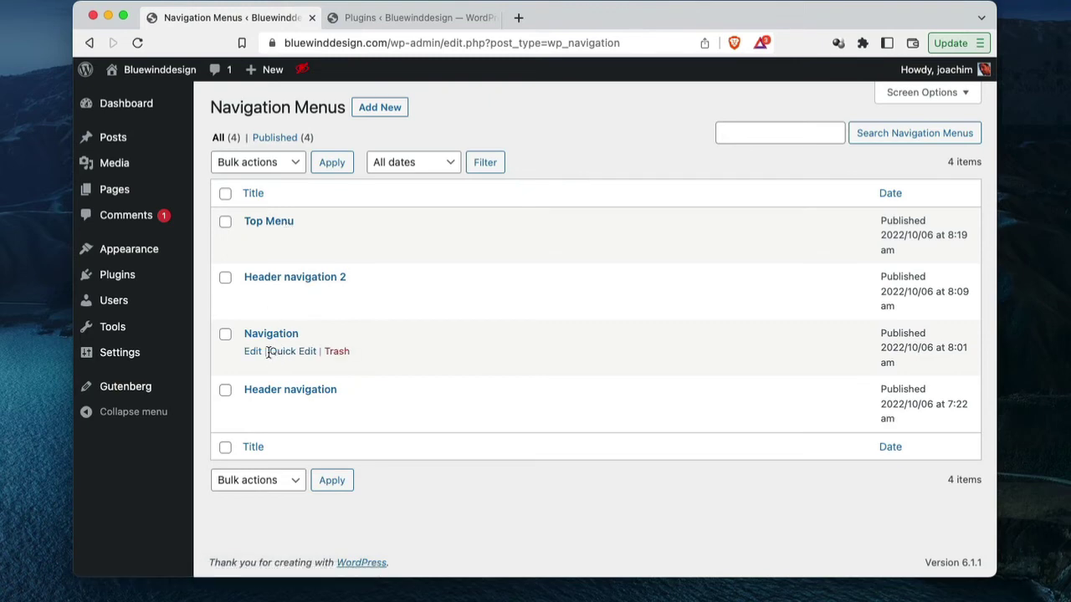
pyautogui.click(253, 352)
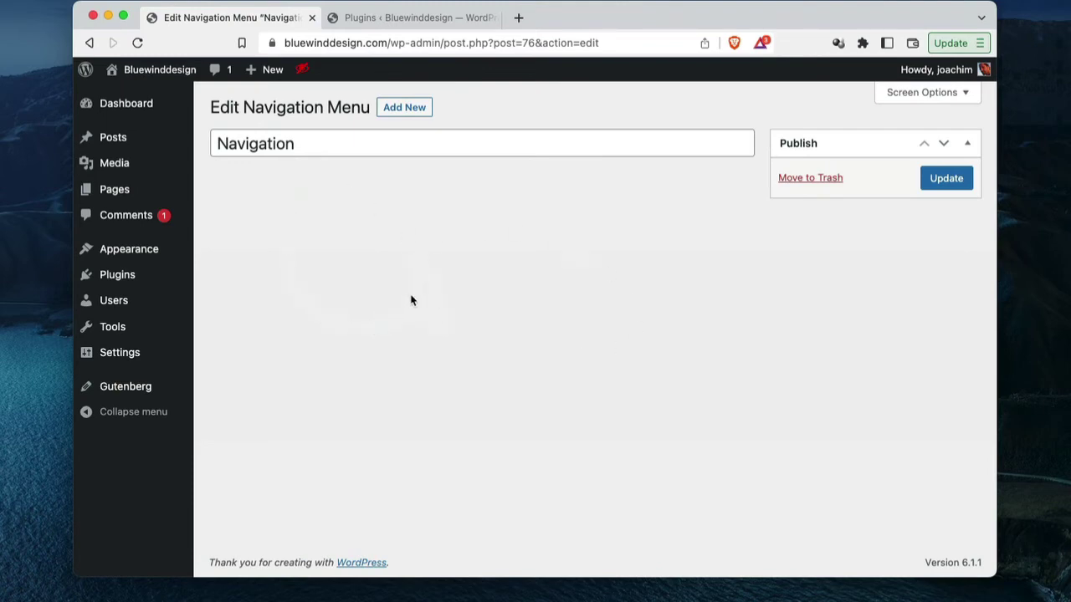
pyautogui.click(89, 43)
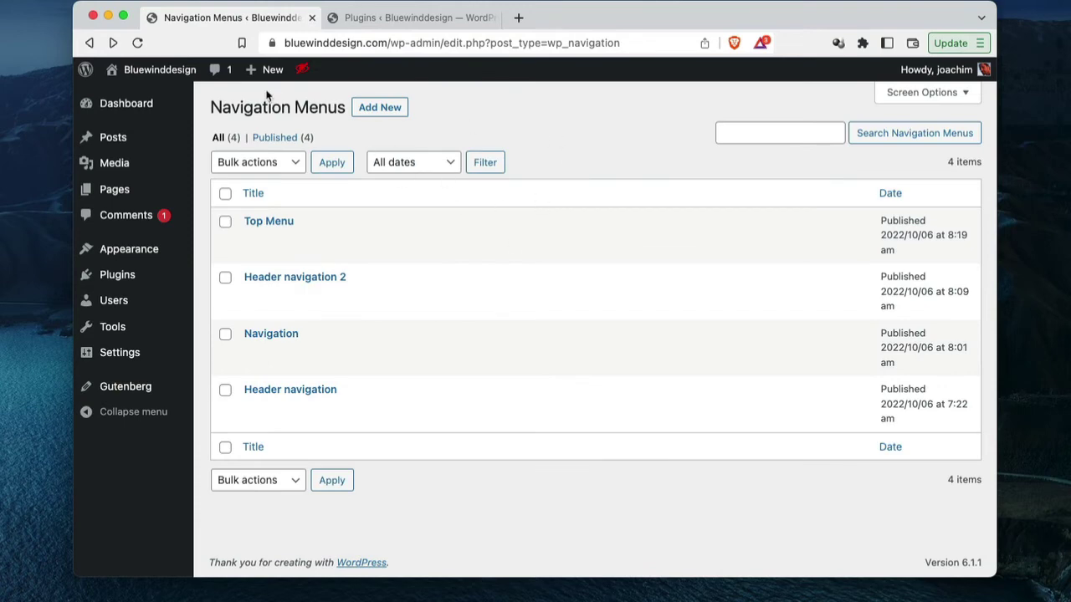
pyautogui.click(90, 43)
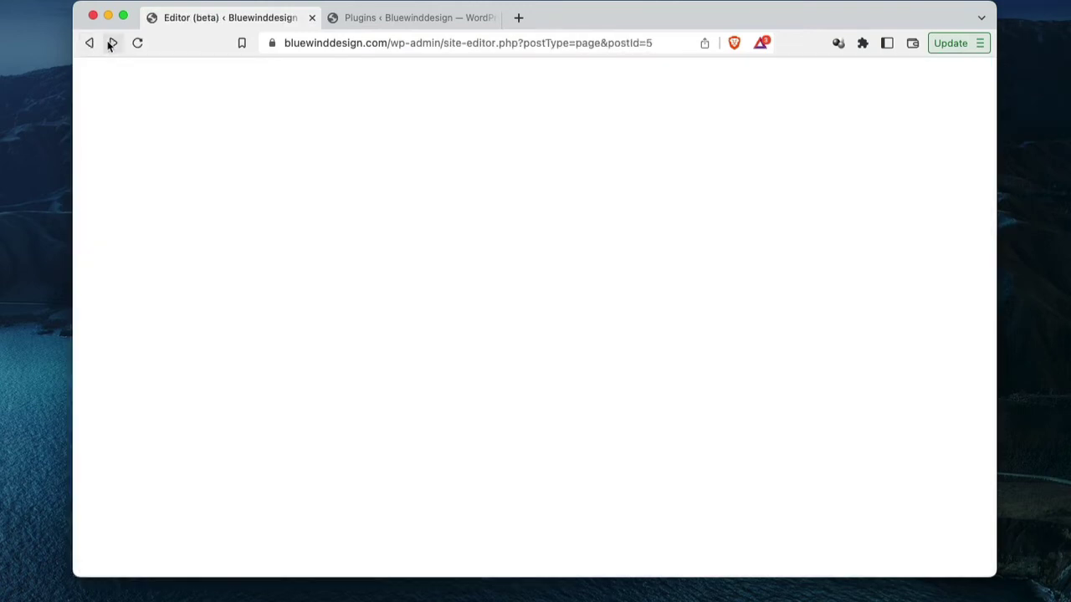
pyautogui.click(112, 42)
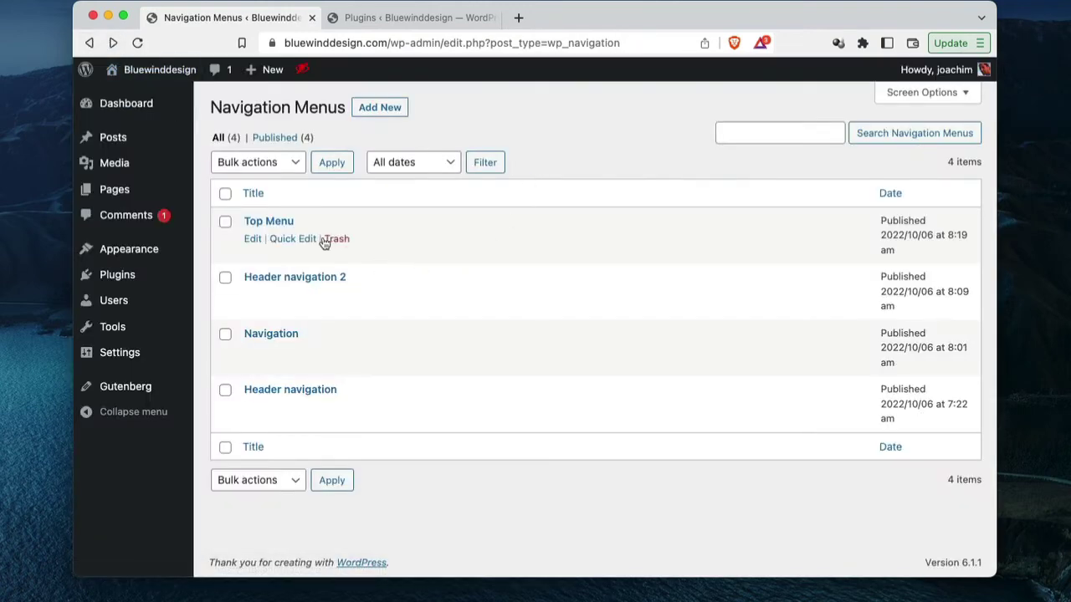
pyautogui.click(254, 239)
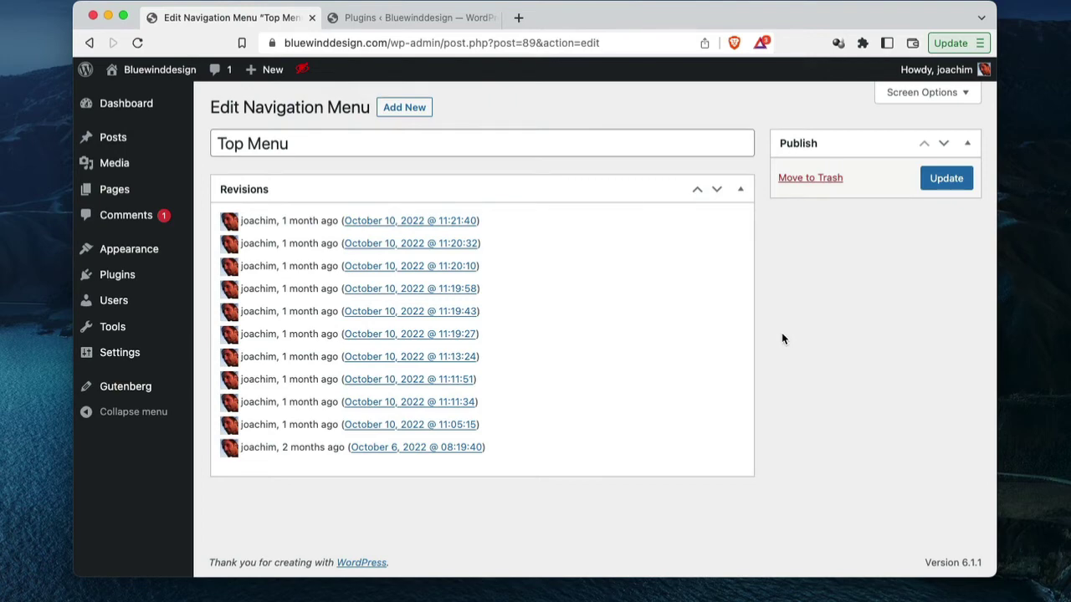
# Return to the Site Editor and select the header's Navigation block
pyautogui.click(88, 43)
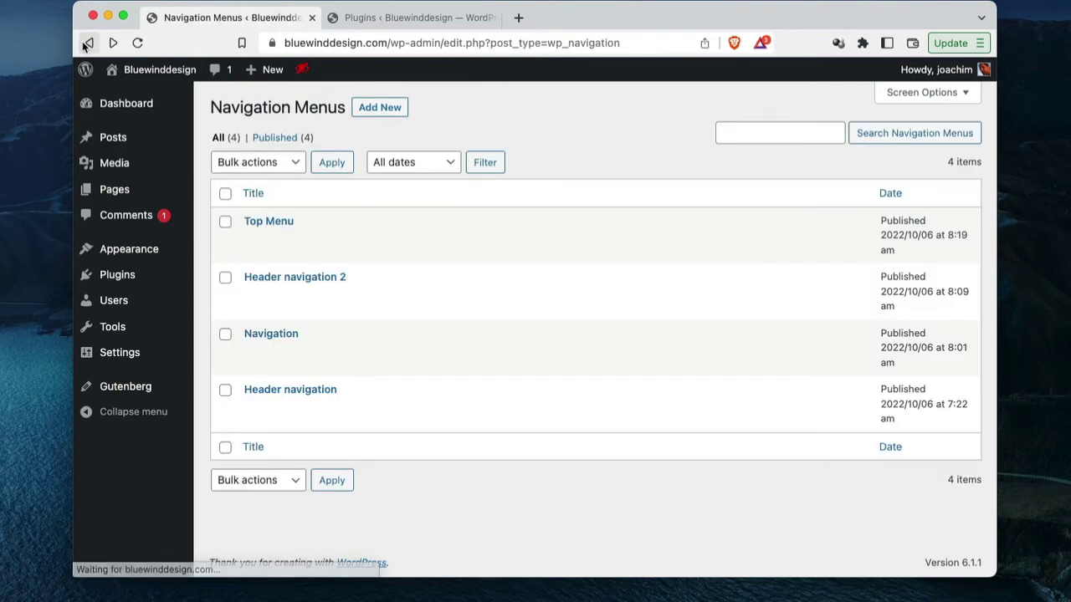
pyautogui.click(87, 43)
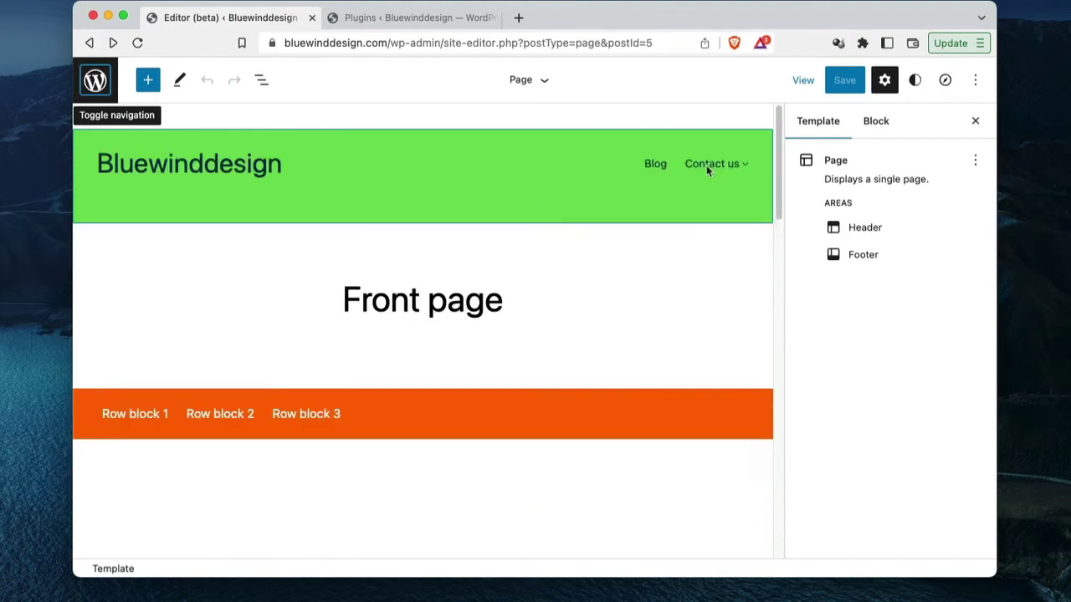
pyautogui.click(706, 167)
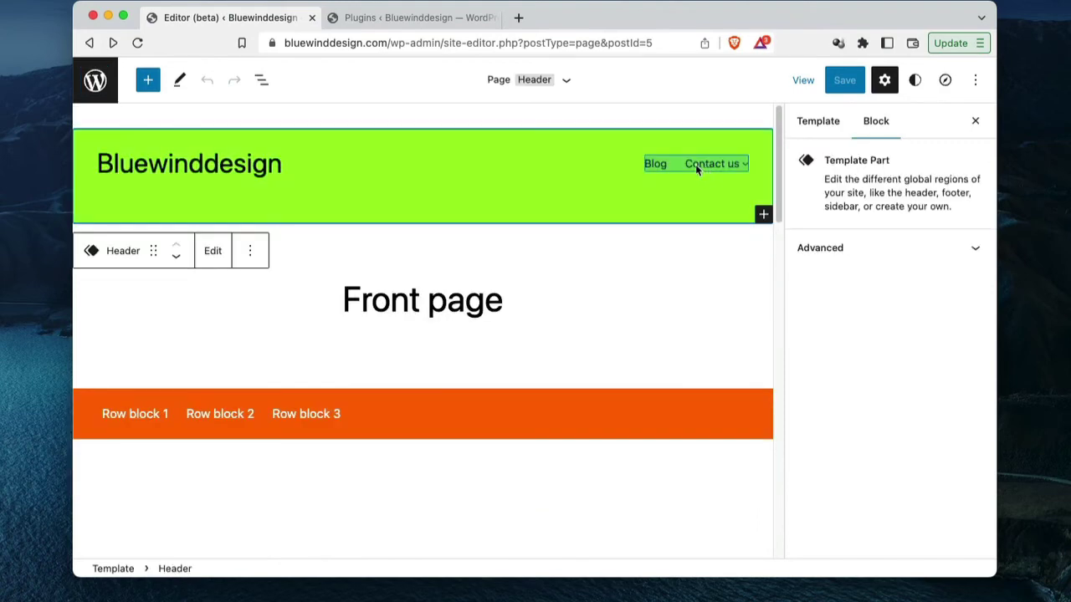
pyautogui.click(695, 164)
# Switch the header Navigation block's menu from Top Menu to Header navigation
pyautogui.click(552, 200)
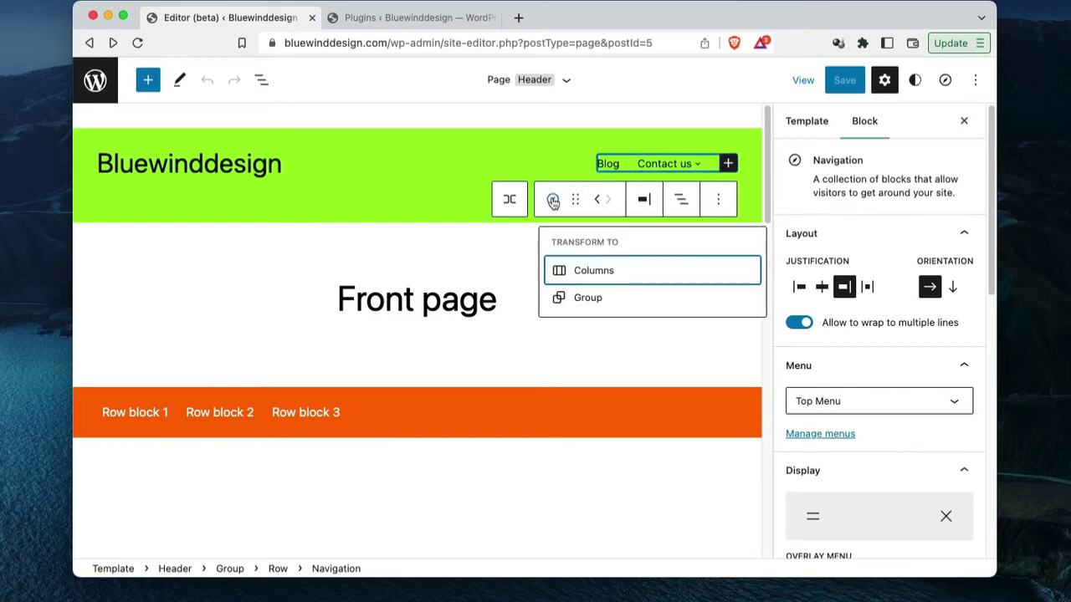
pyautogui.click(552, 201)
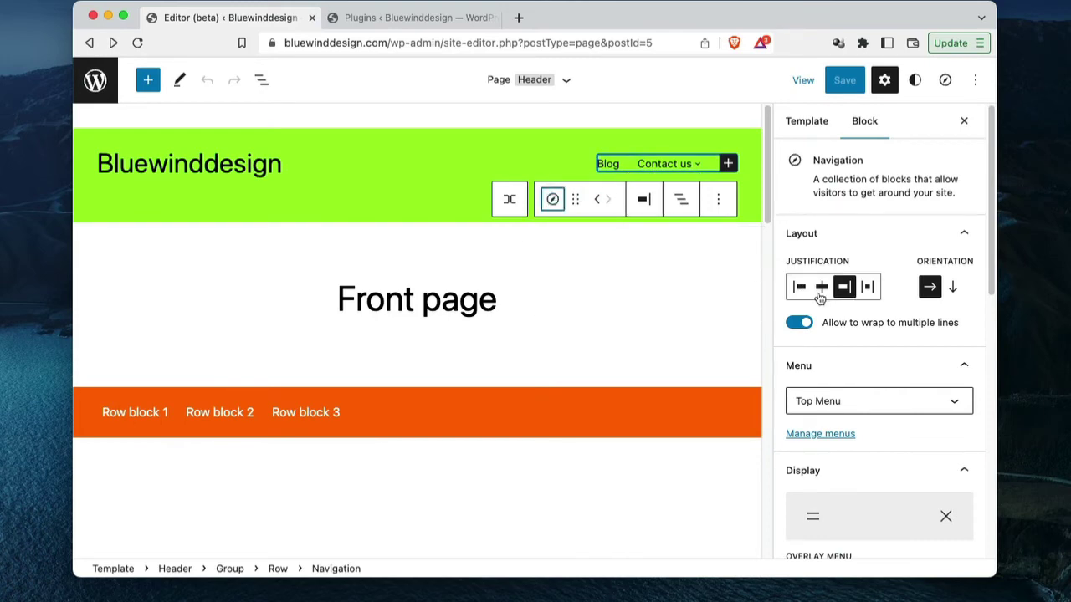
pyautogui.scroll(-1, 962, 386)
pyautogui.click(966, 380)
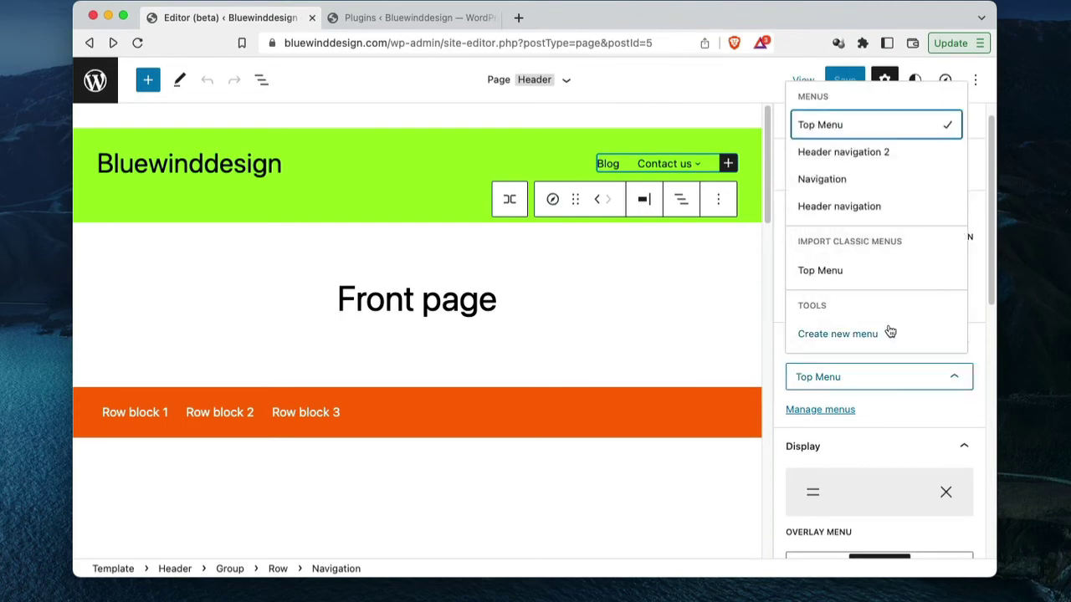
pyautogui.click(839, 207)
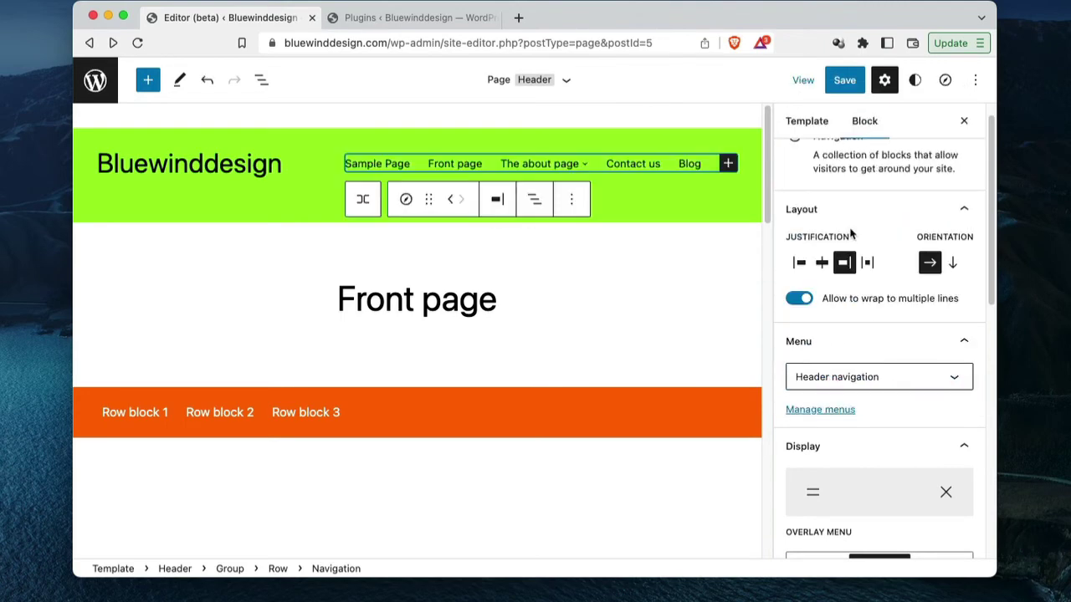
pyautogui.click(542, 165)
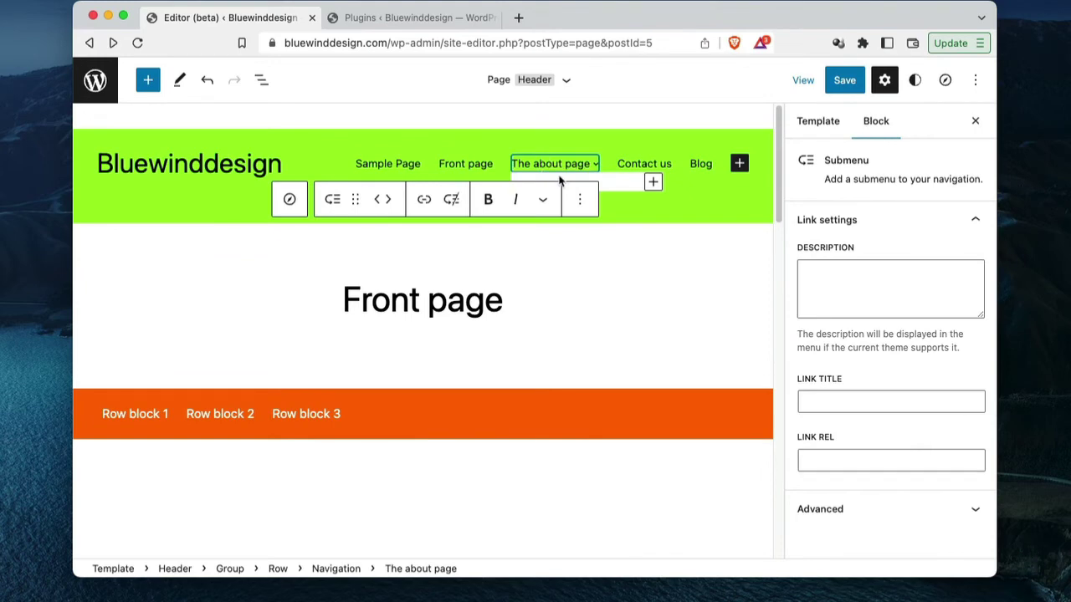
pyautogui.click(613, 183)
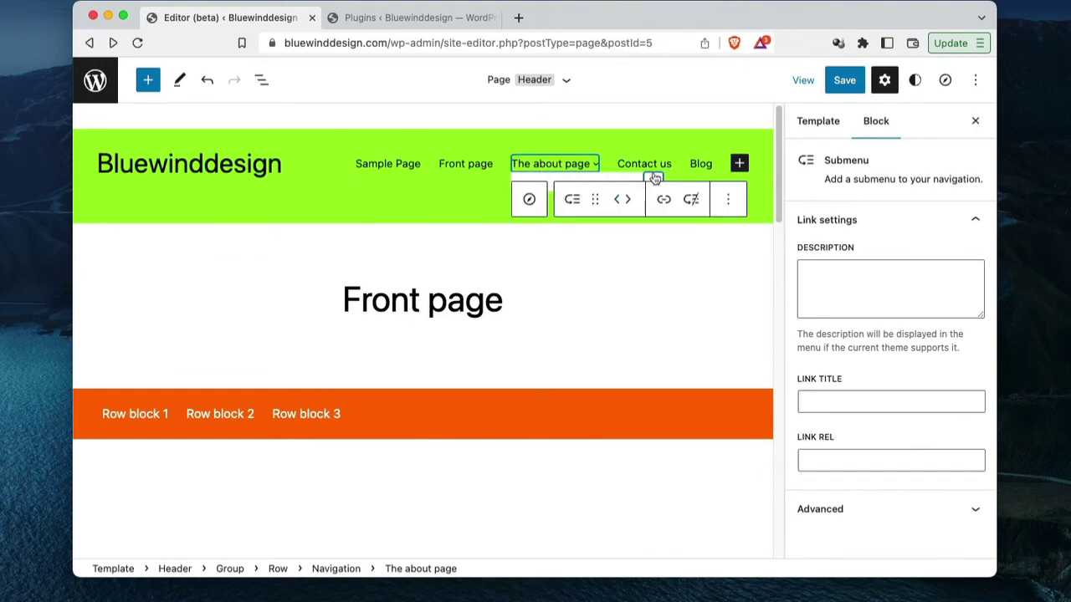
pyautogui.click(655, 178)
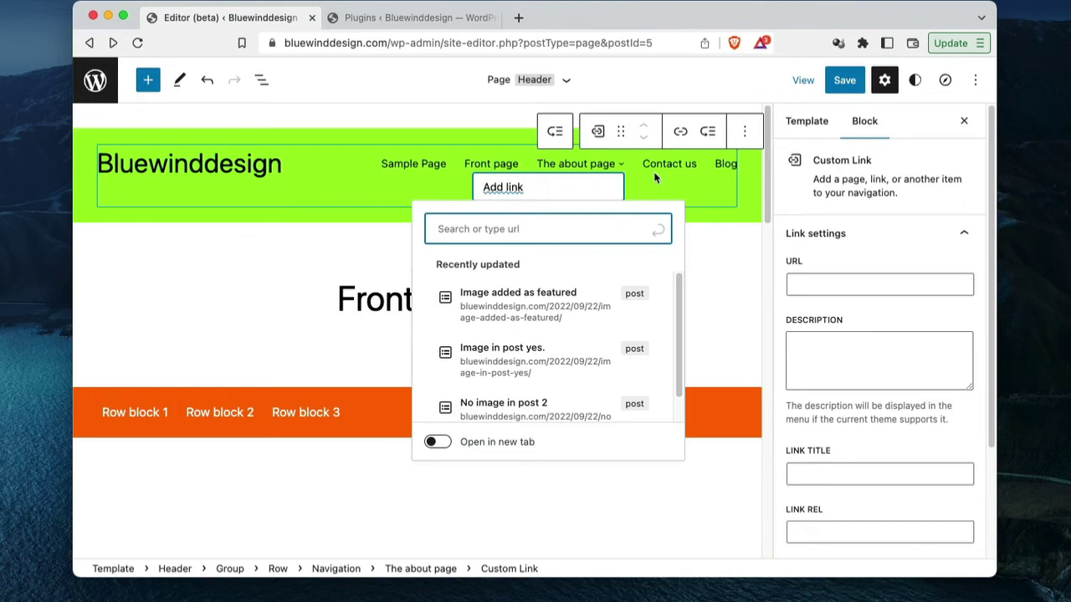
pyautogui.write('about')
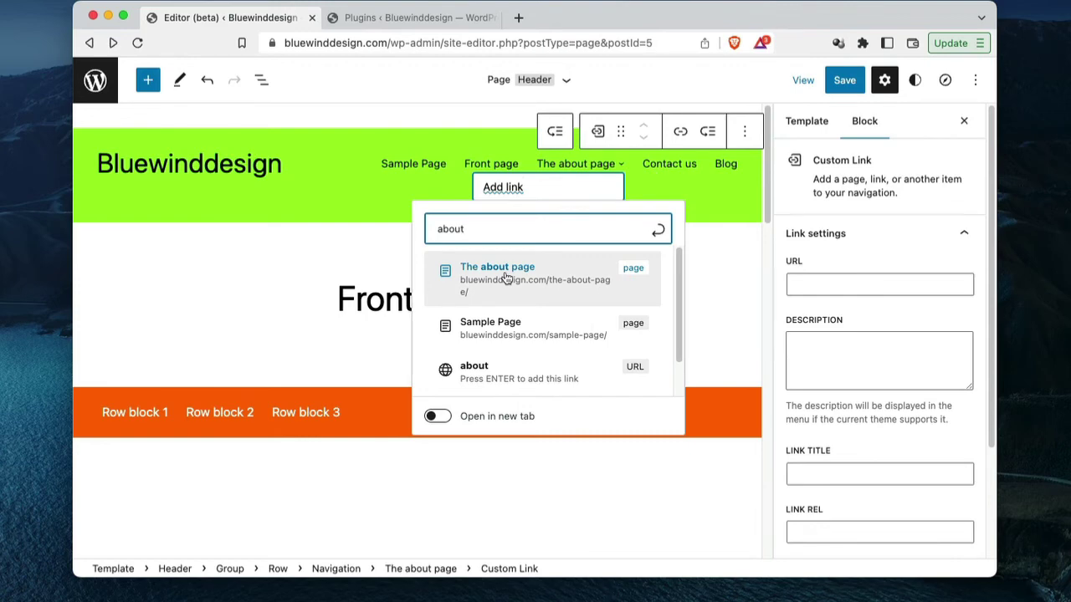
pyautogui.moveTo(488, 232); pyautogui.dragTo(443, 231)
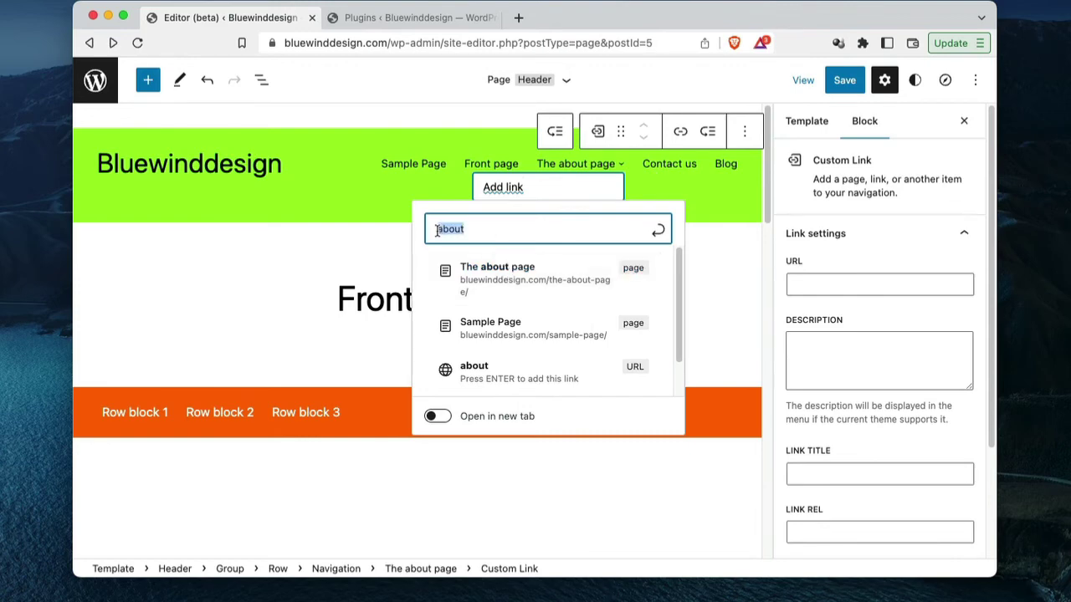
pyautogui.write('post')
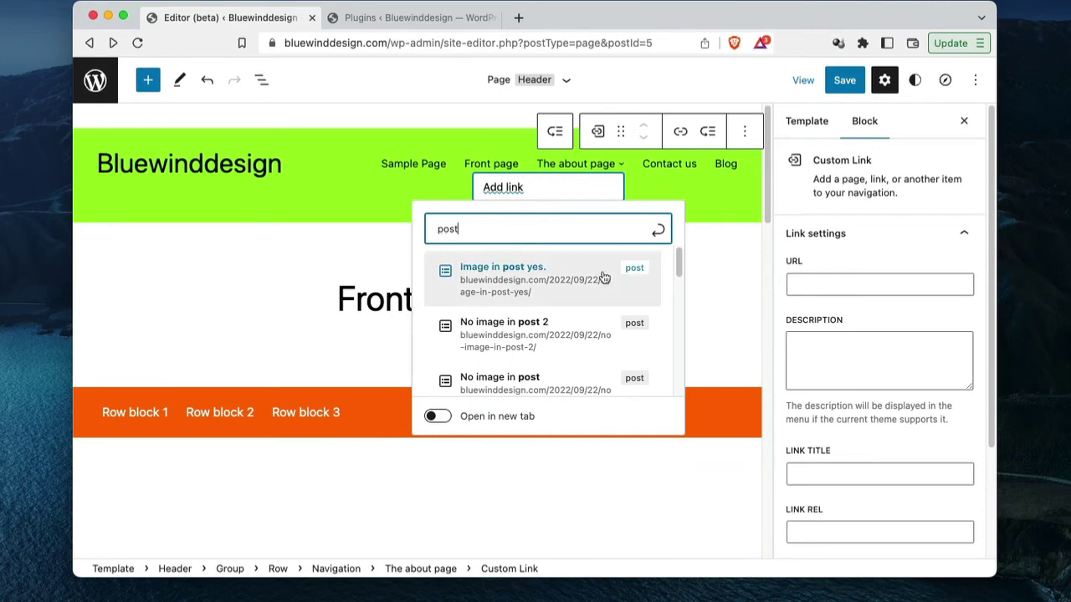
pyautogui.moveTo(679, 261)
pyautogui.mouseDown()
pyautogui.moveTo(679, 271)
pyautogui.moveTo(679, 257)
pyautogui.mouseUp()
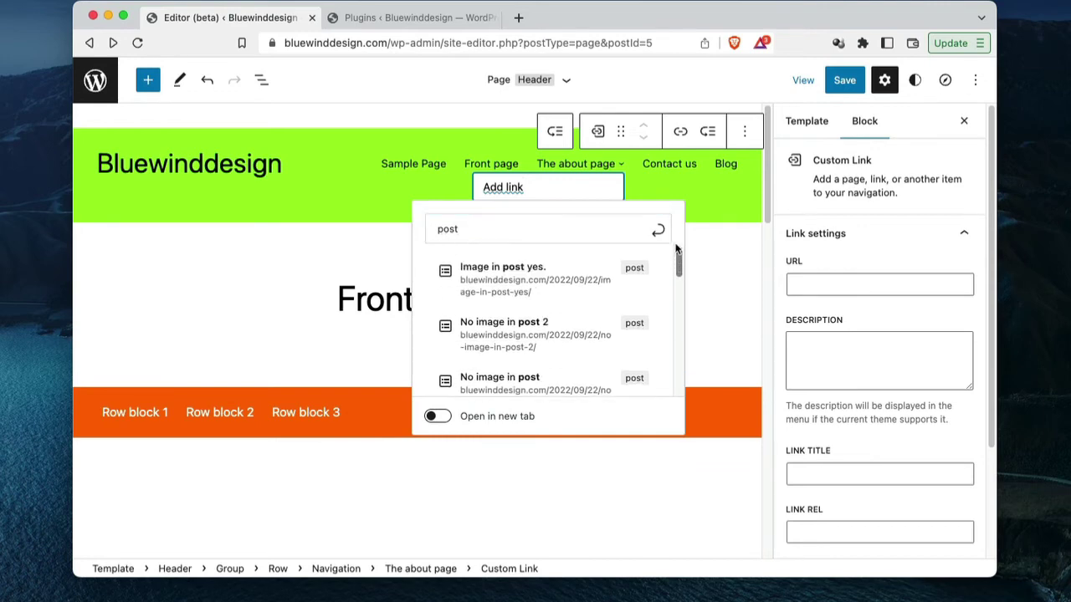
pyautogui.moveTo(473, 230); pyautogui.dragTo(429, 230)
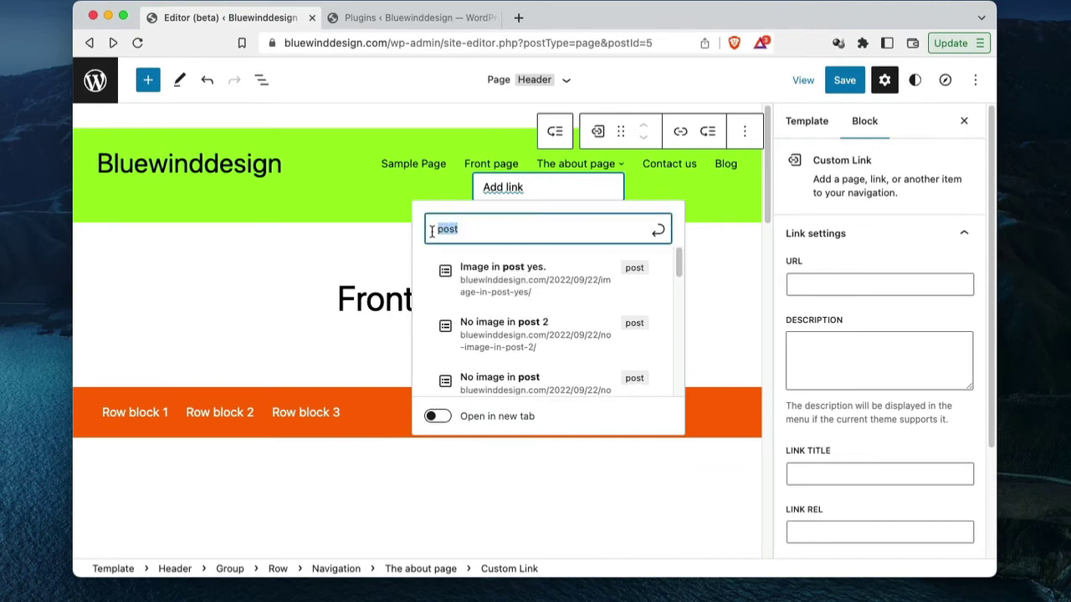
pyautogui.press('BackSpace')
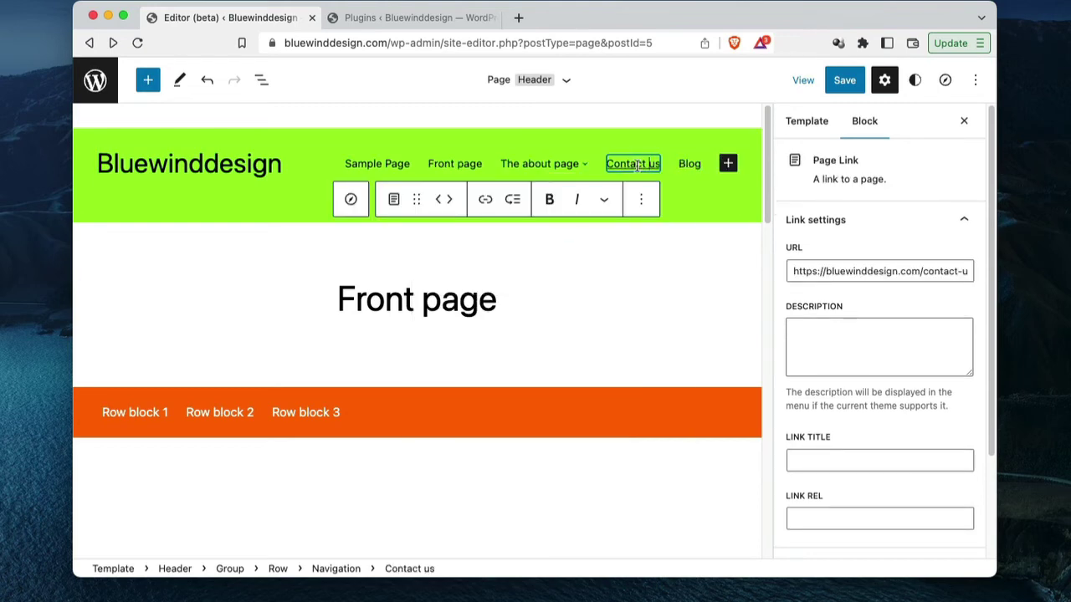
pyautogui.click(691, 164)
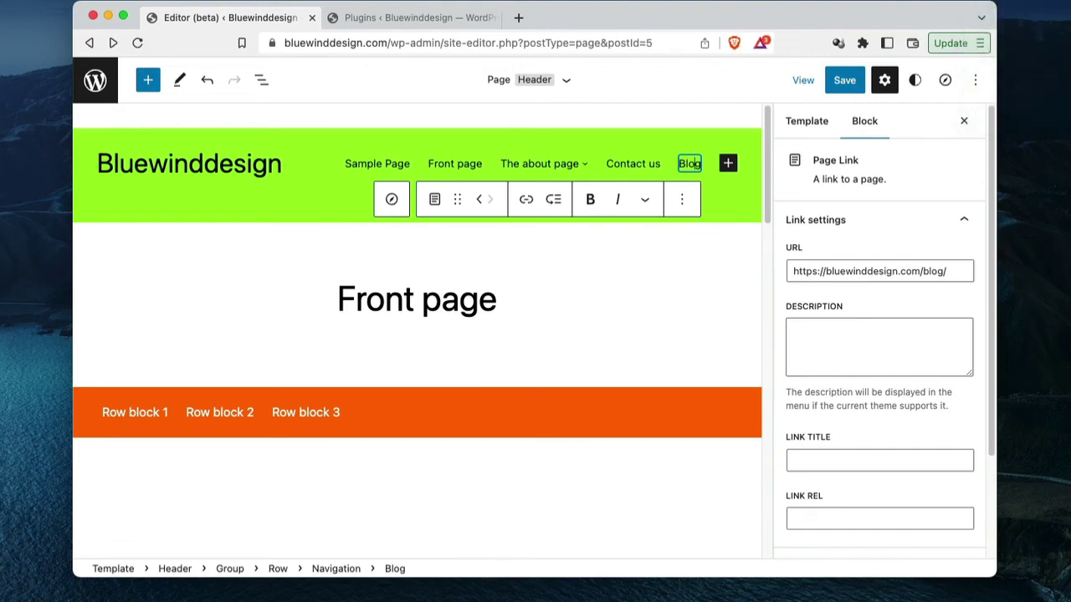
pyautogui.click(539, 164)
pyautogui.click(443, 165)
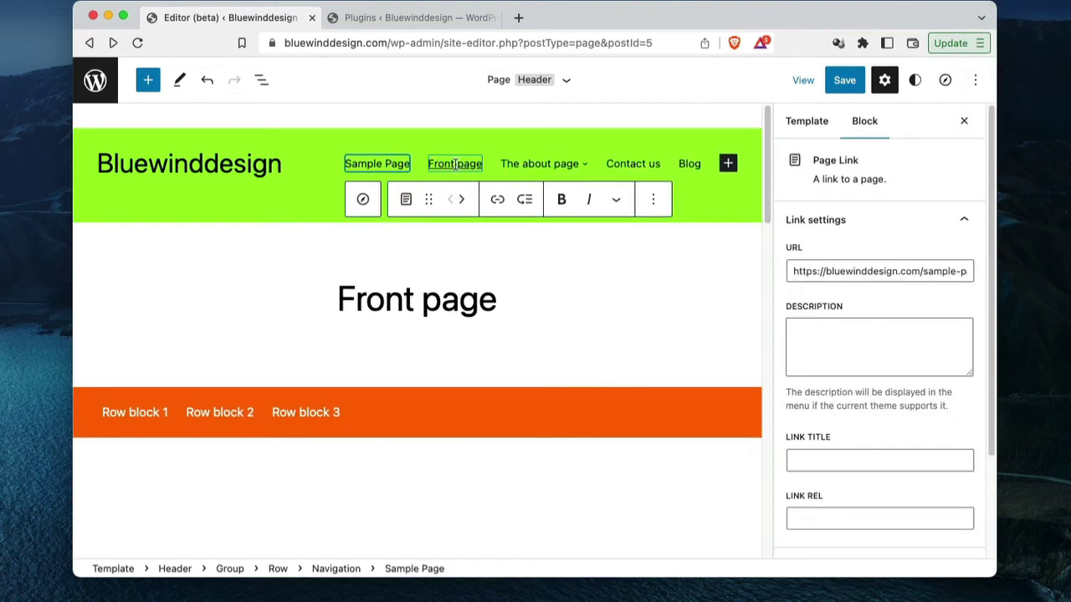
pyautogui.click(455, 164)
pyautogui.click(544, 164)
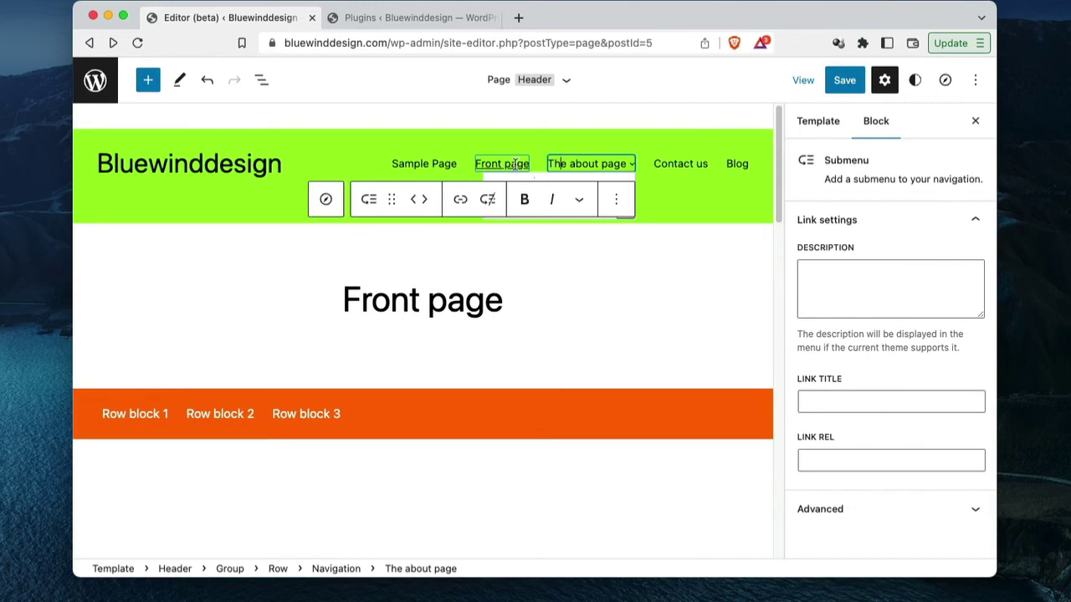
pyautogui.click(660, 164)
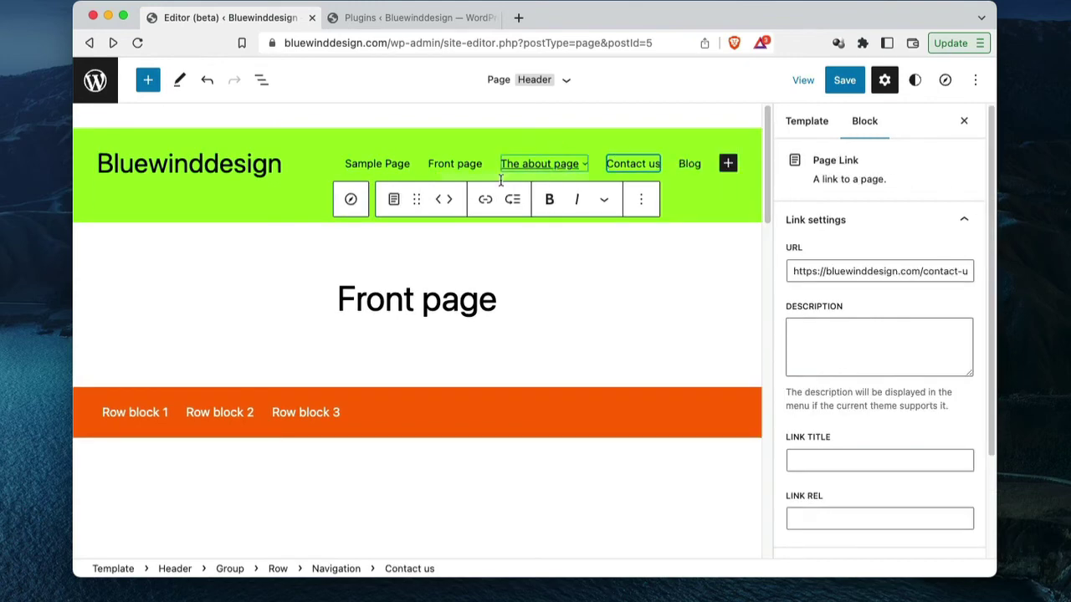
pyautogui.moveTo(559, 247)
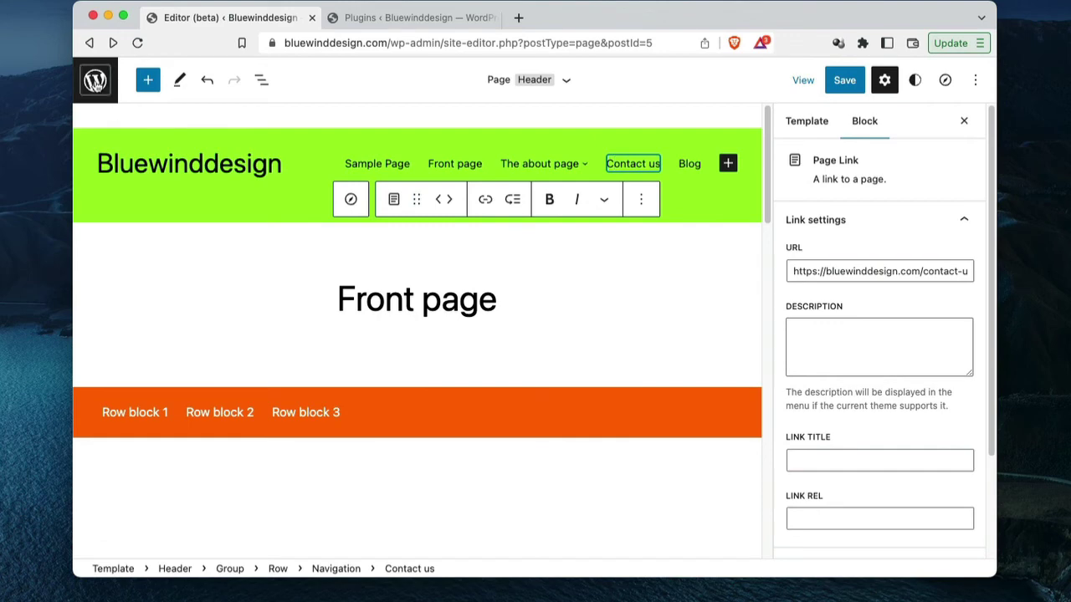
pyautogui.click(95, 81)
# Leave the Site Editor for the Dashboard, then reopen it via Appearance > Editor
pyautogui.click(134, 134)
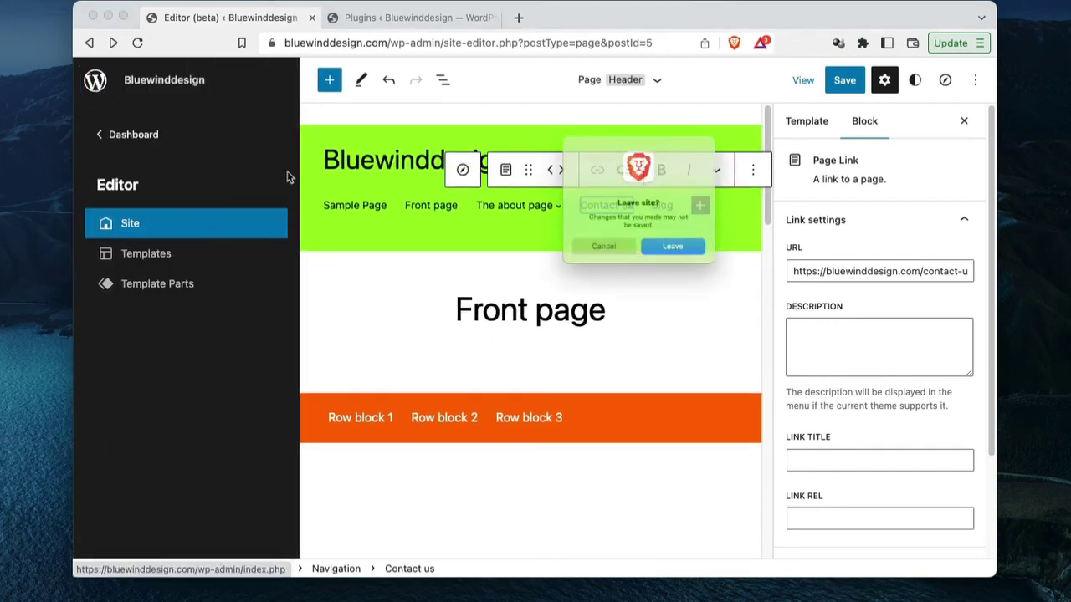
pyautogui.click(674, 258)
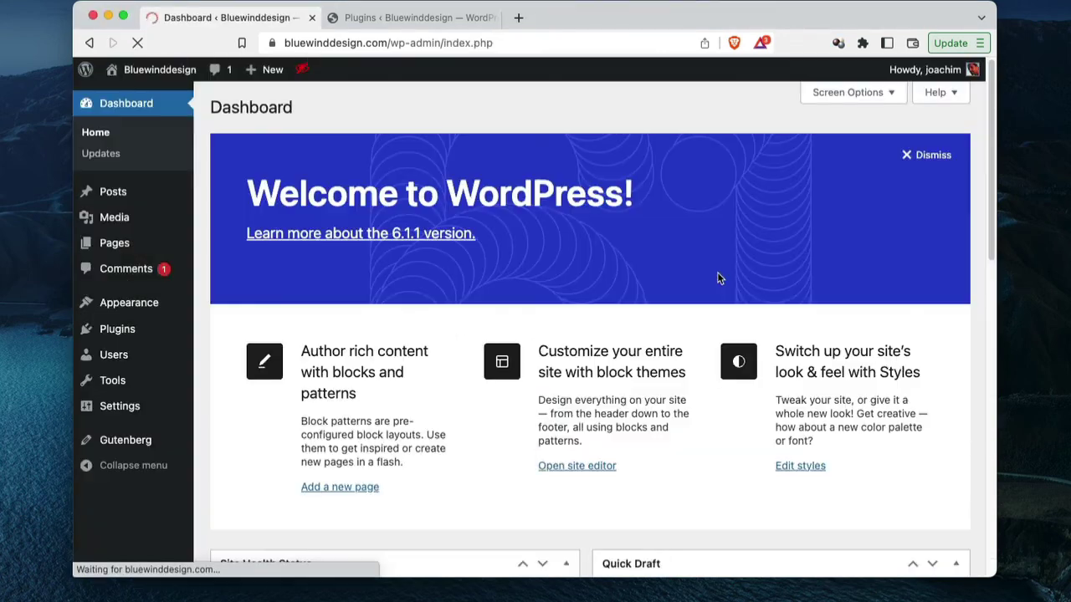
pyautogui.moveTo(138, 307)
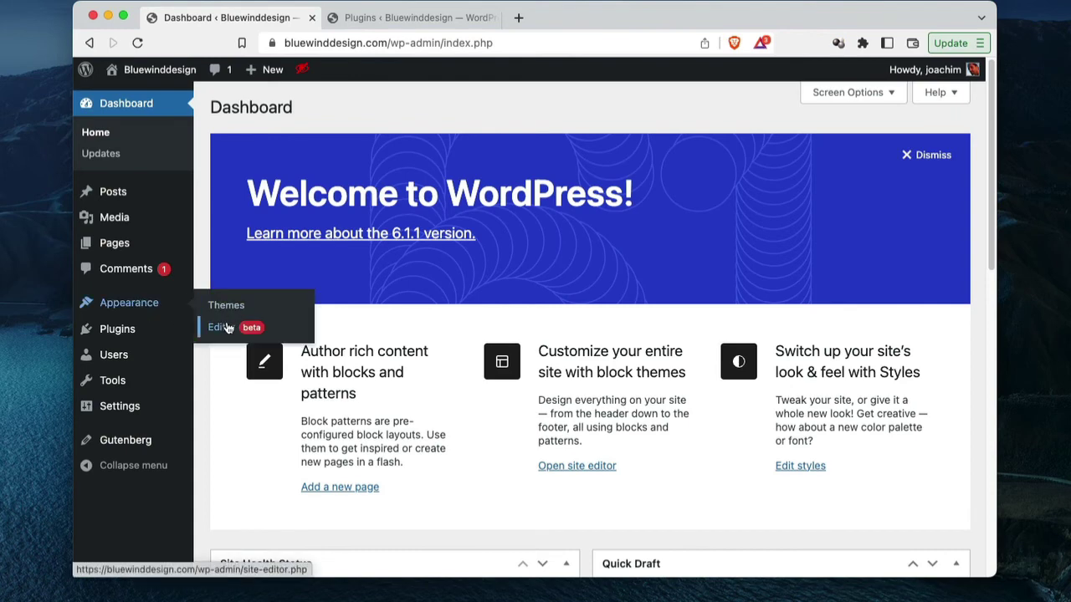
pyautogui.click(227, 328)
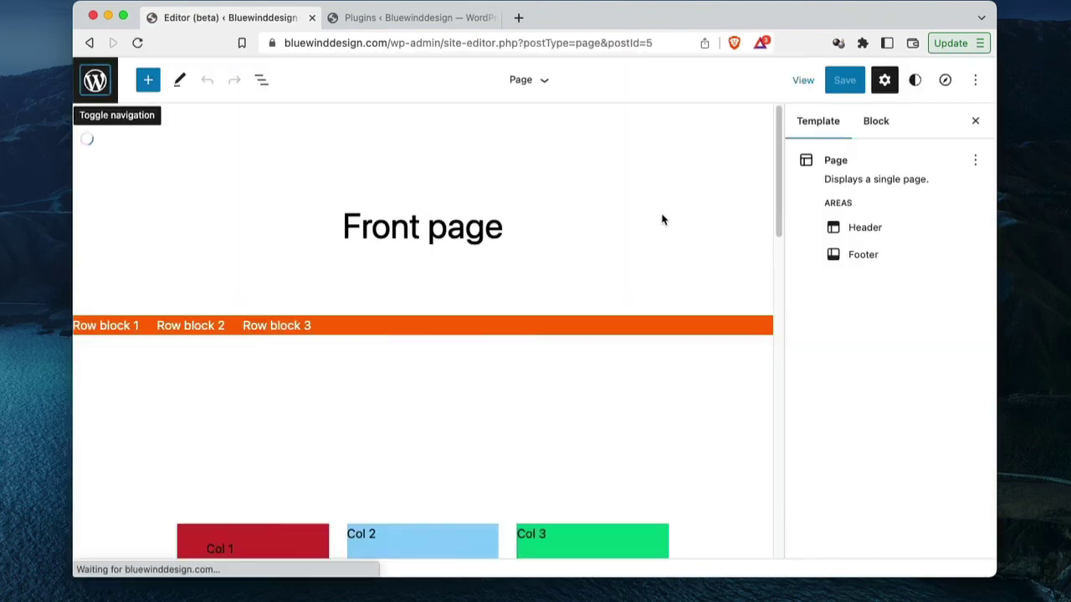
# Open Styles > Colors and review the palette's Solid and Gradient tabs
pyautogui.click(915, 81)
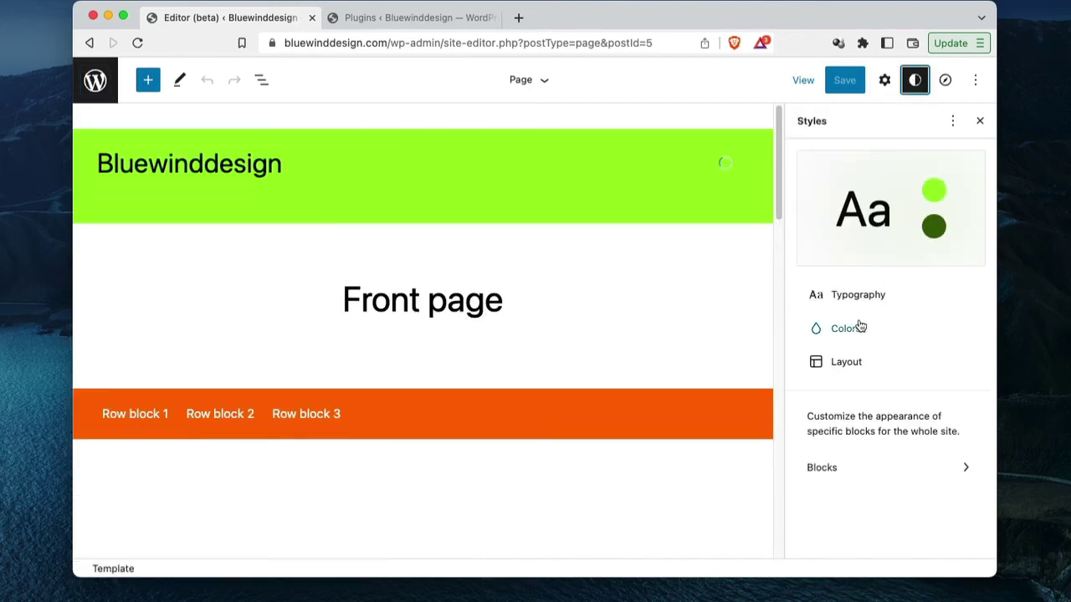
pyautogui.click(915, 330)
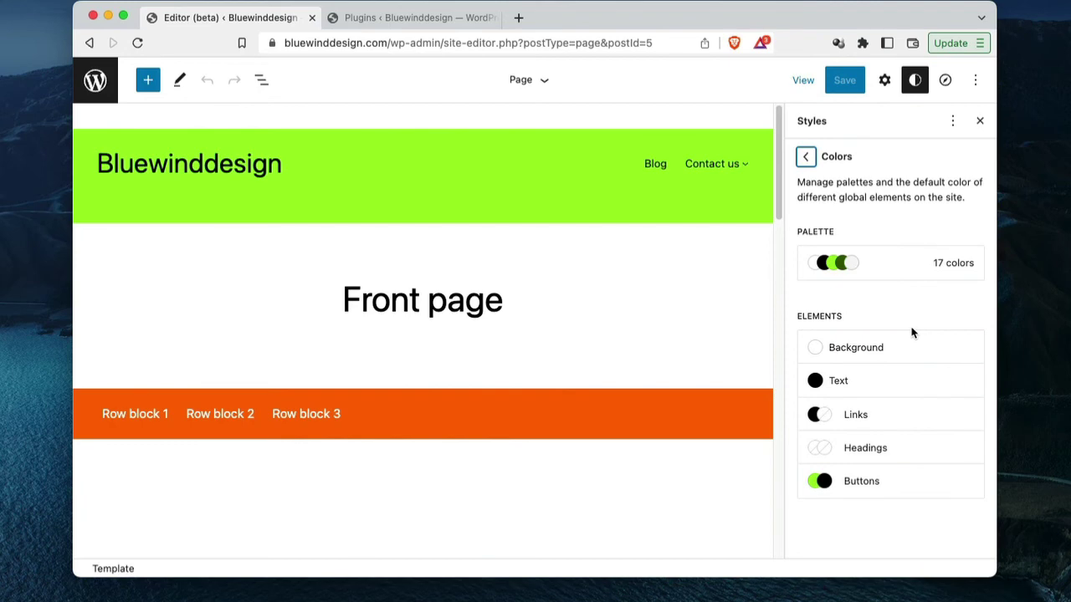
pyautogui.click(844, 266)
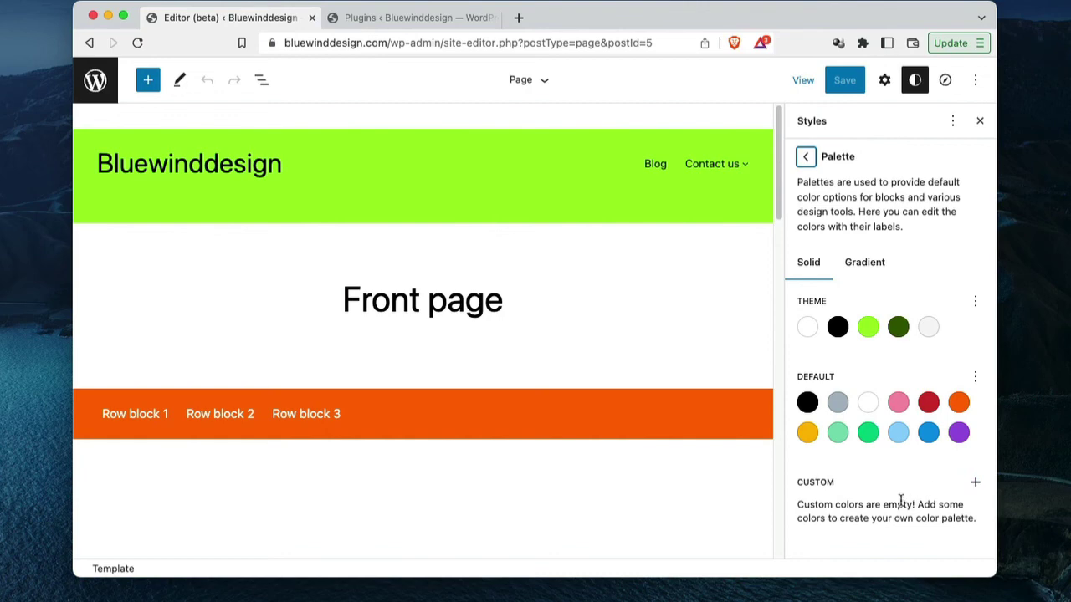
pyautogui.click(864, 263)
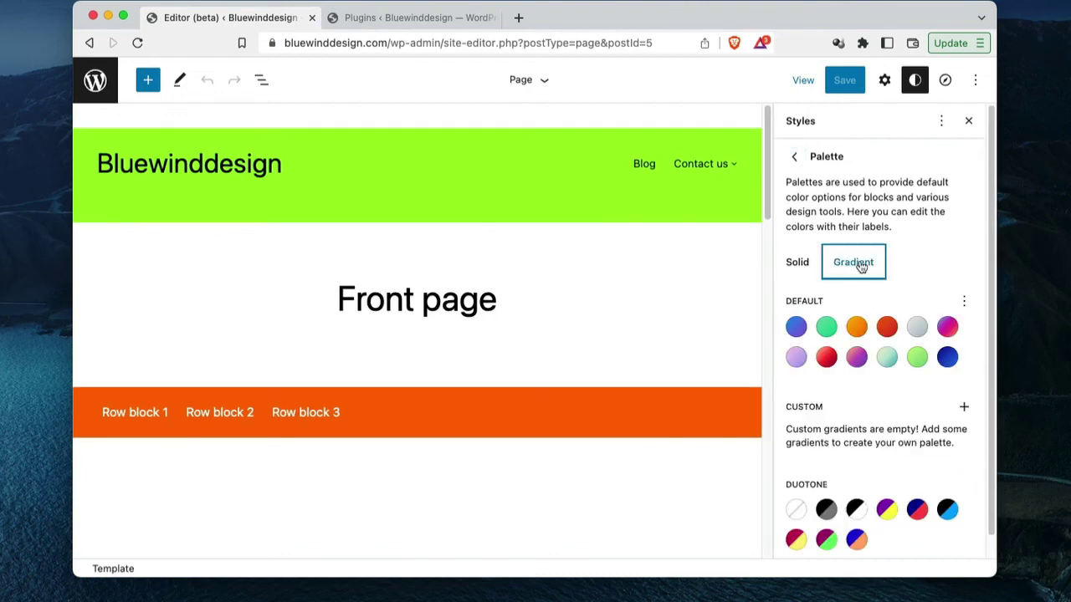
pyautogui.click(799, 263)
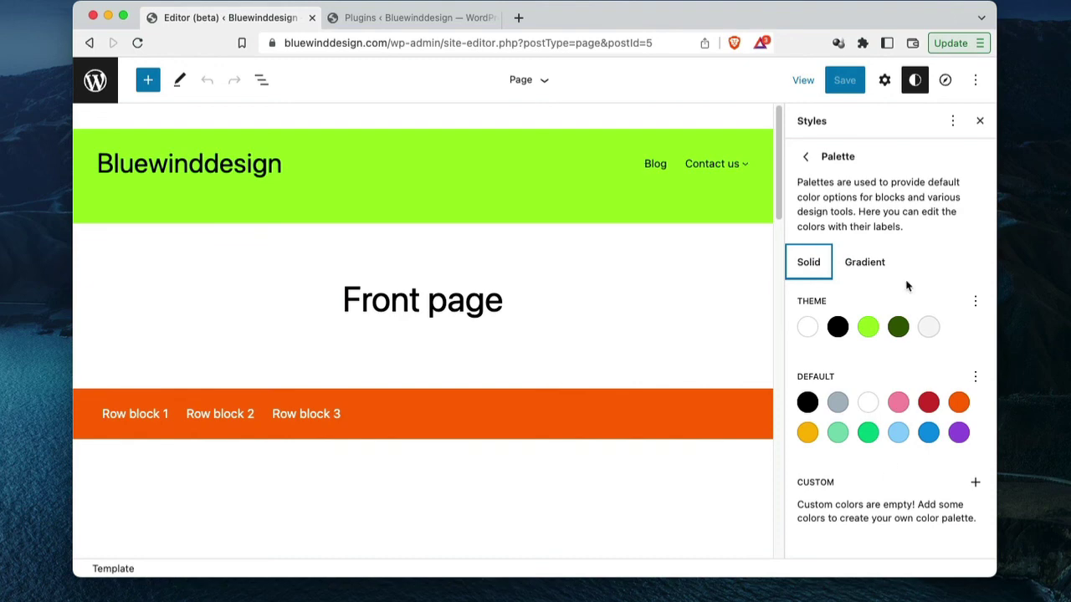
pyautogui.click(805, 156)
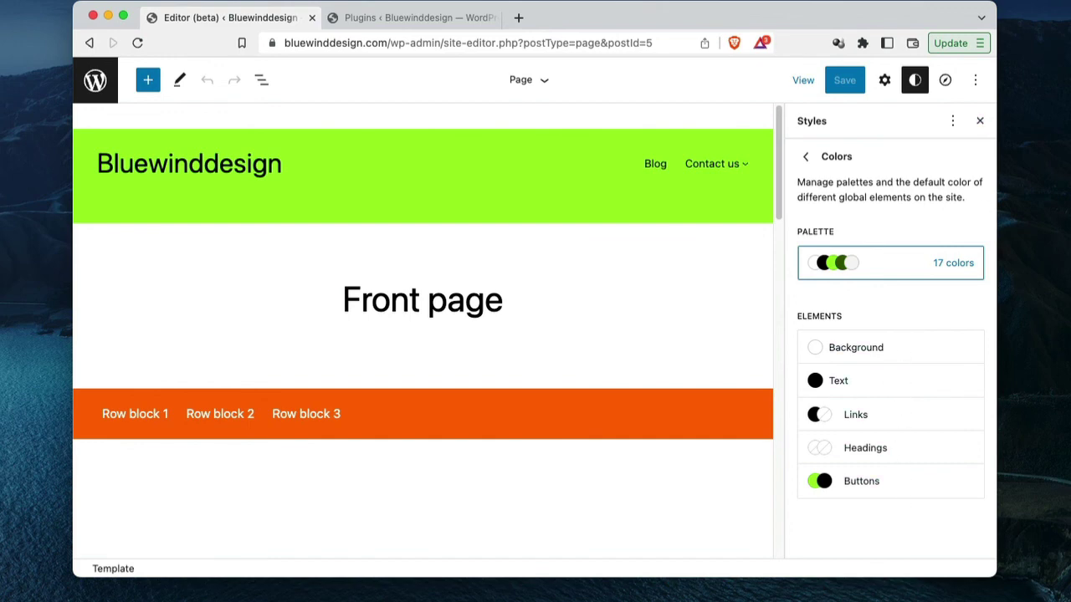
# Navigate back through Styles > Colors to reopen the Palette screen
pyautogui.click(991, 2)
pyautogui.click(1003, 7)
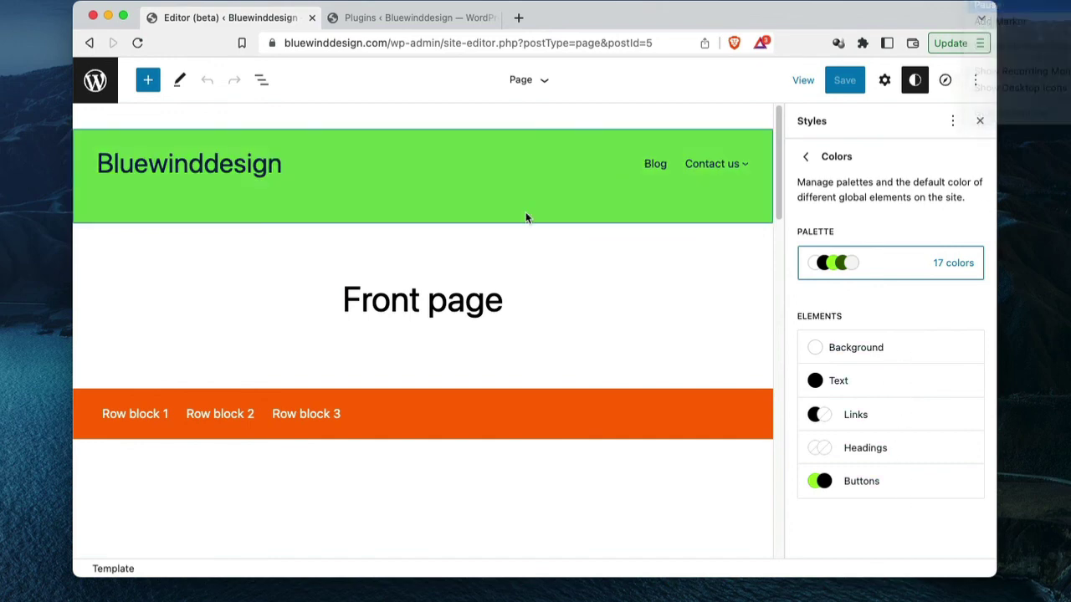
pyautogui.click(846, 263)
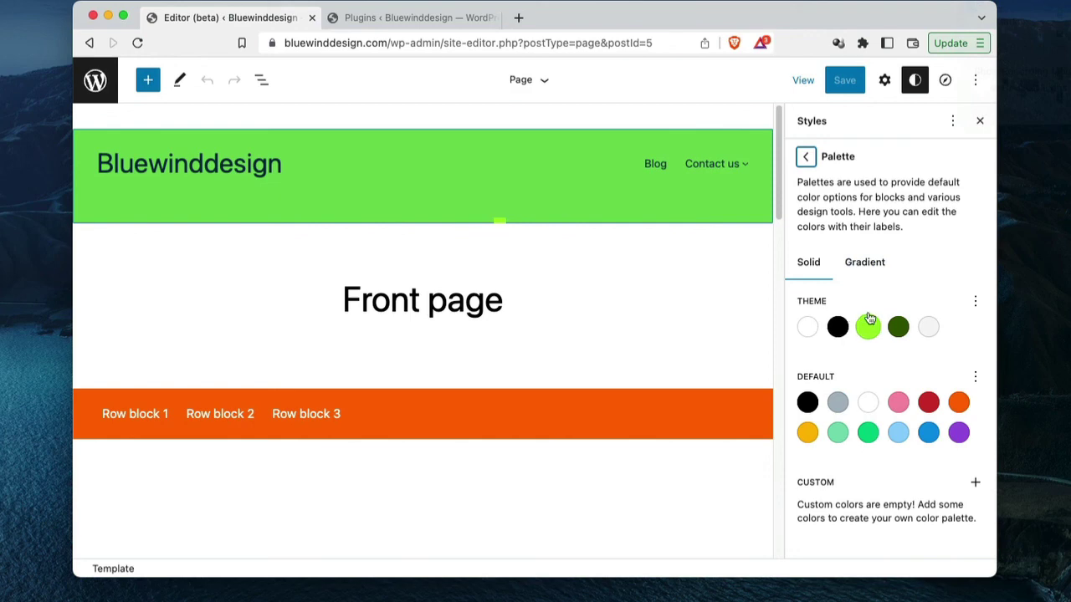
pyautogui.click(806, 156)
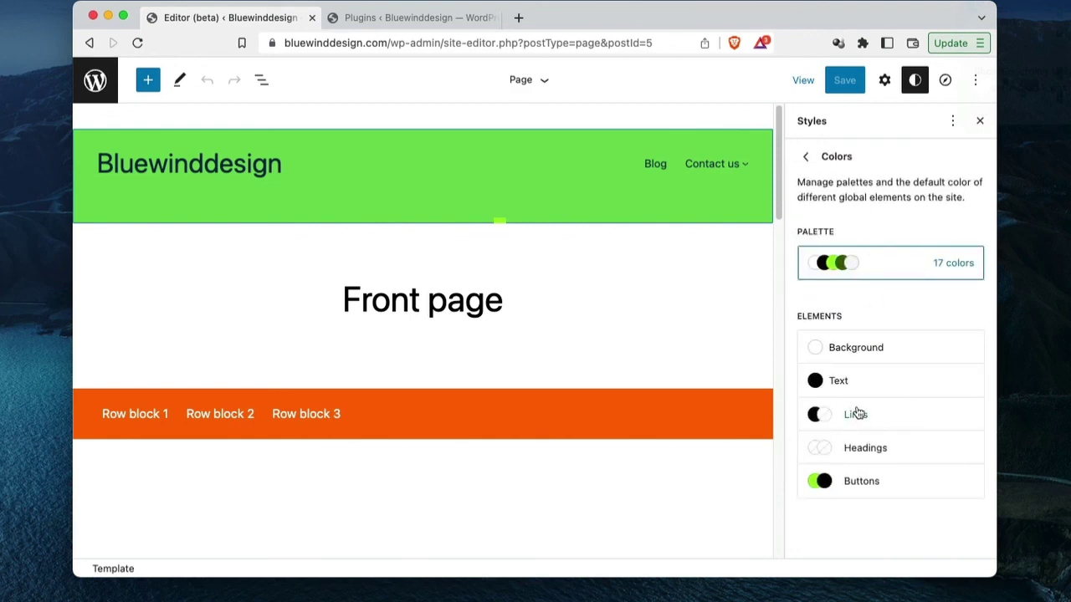
pyautogui.click(806, 156)
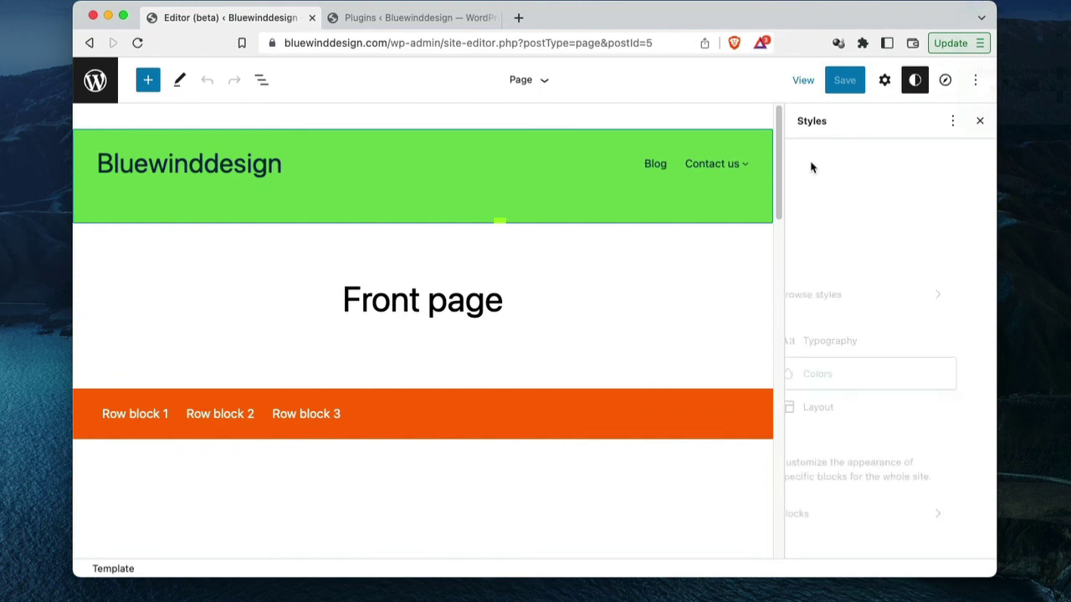
pyautogui.click(871, 375)
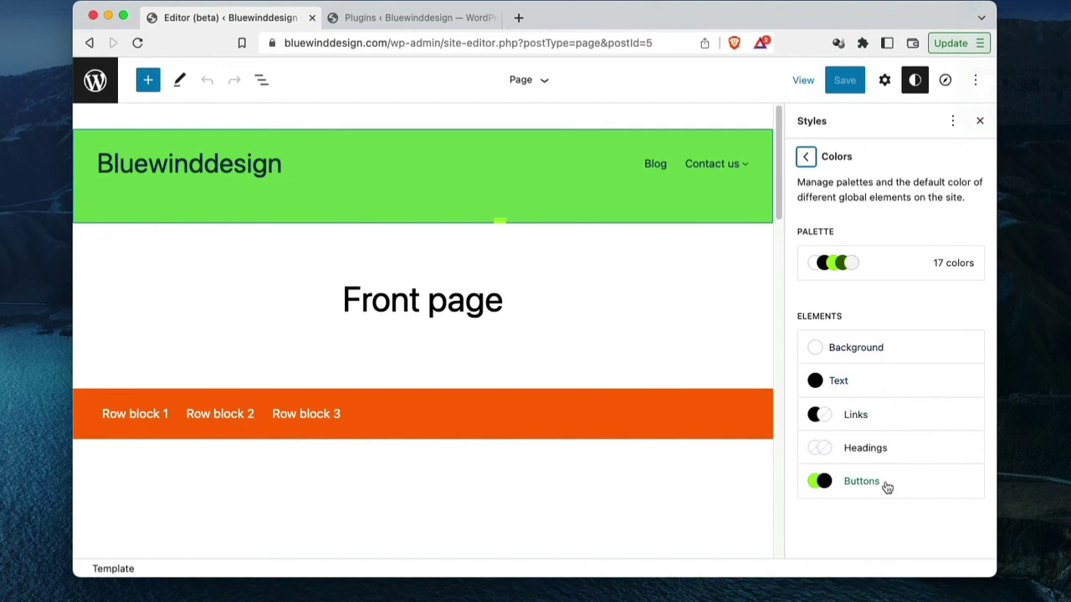
pyautogui.click(859, 270)
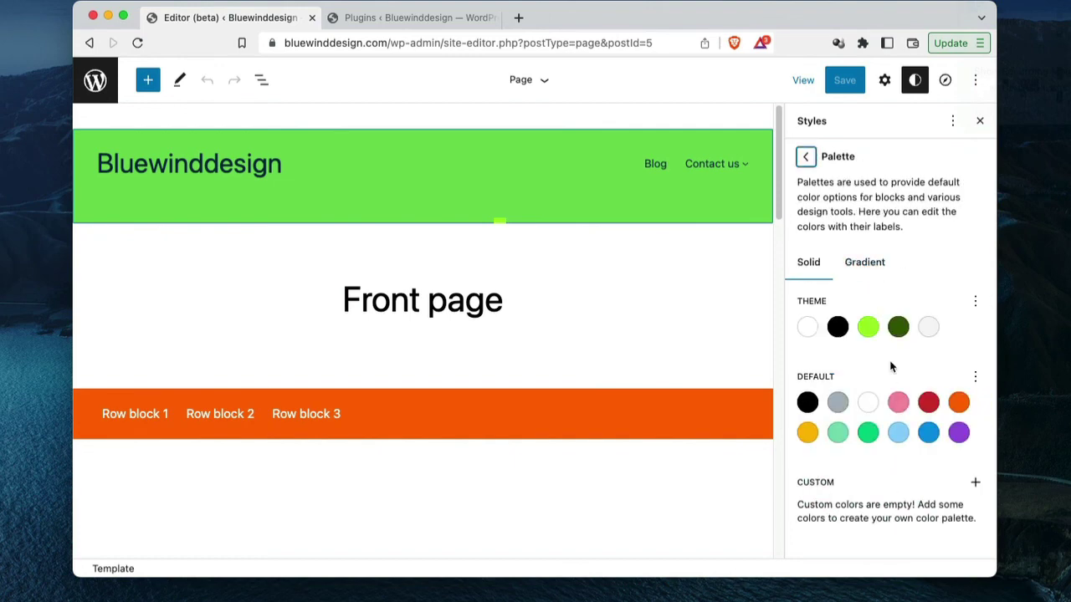
# Add custom colours Color 1 in red DC2C2C and Color 2 in green 18E77E
pyautogui.click(974, 481)
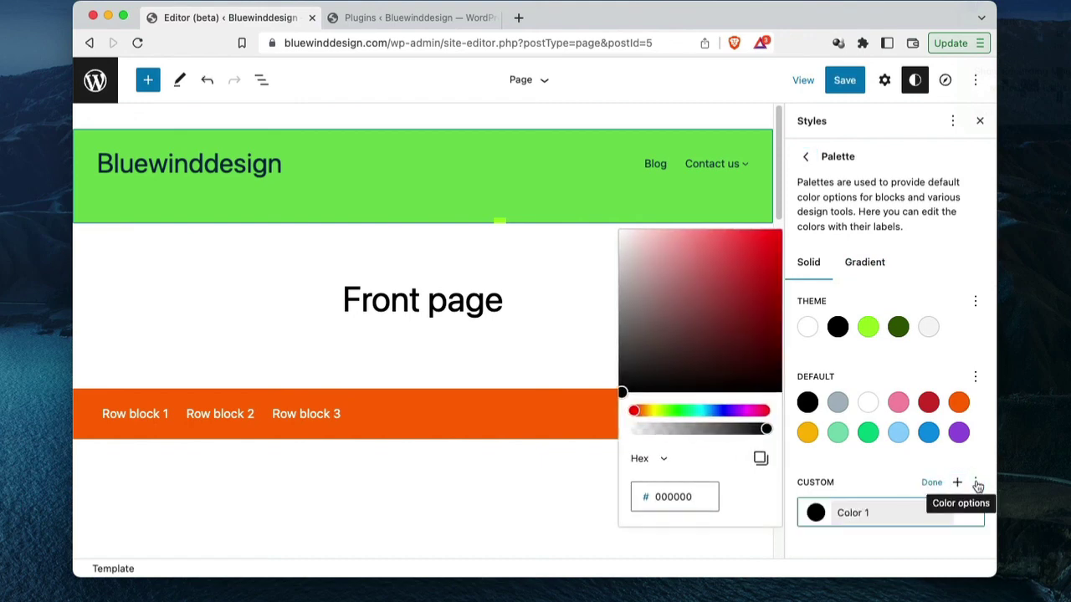
pyautogui.click(747, 252)
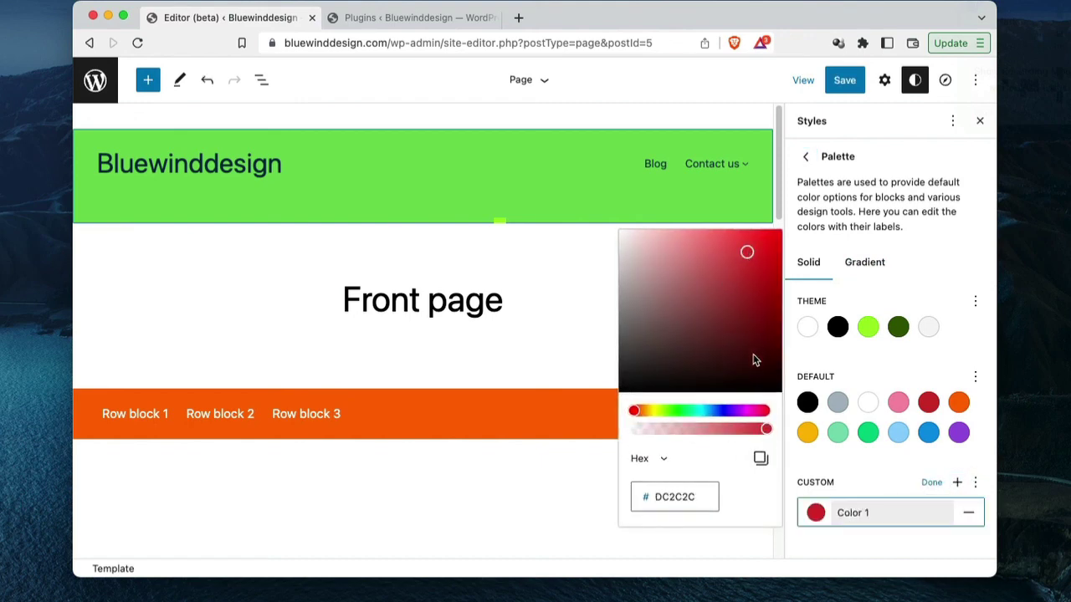
pyautogui.click(905, 549)
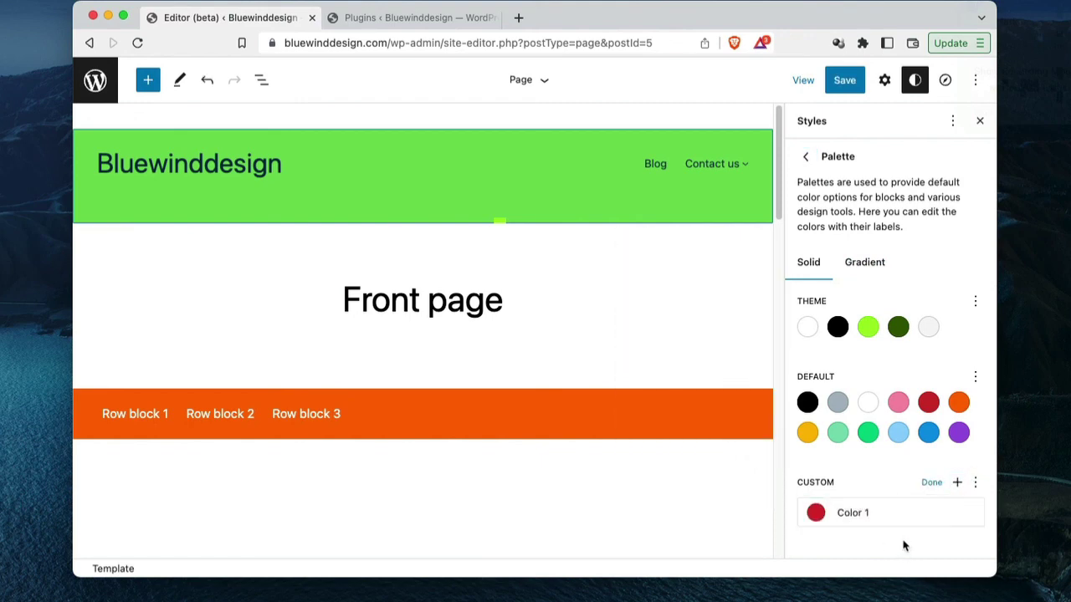
pyautogui.click(957, 482)
pyautogui.moveTo(699, 444); pyautogui.dragTo(679, 441)
pyautogui.click(751, 274)
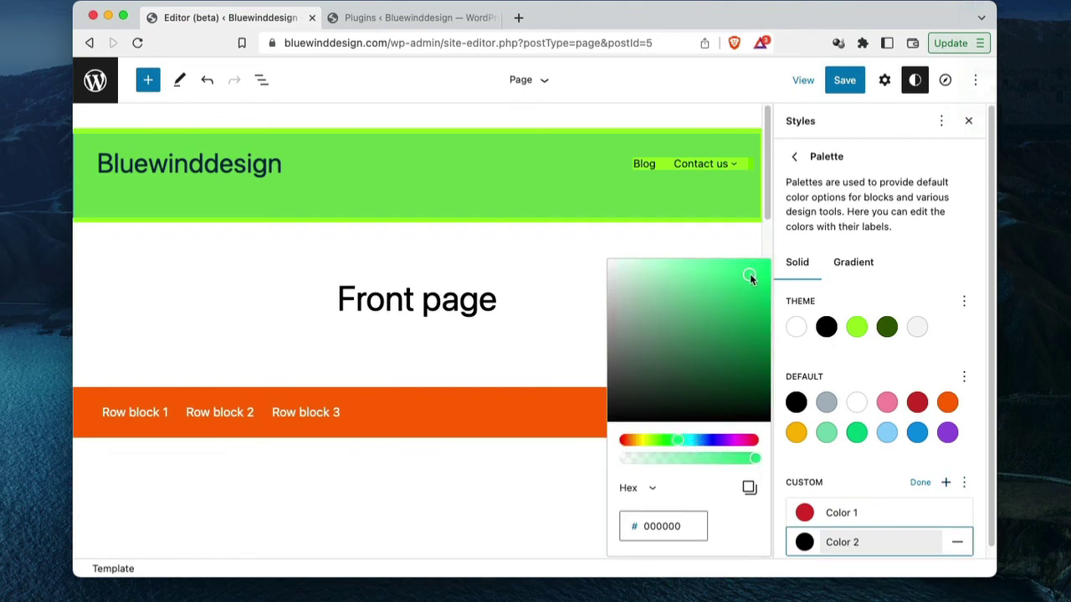
pyautogui.click(870, 478)
# Add Color 3 in magenta E713E4 and finish editing the custom palette
pyautogui.scroll(-1, 990, 426)
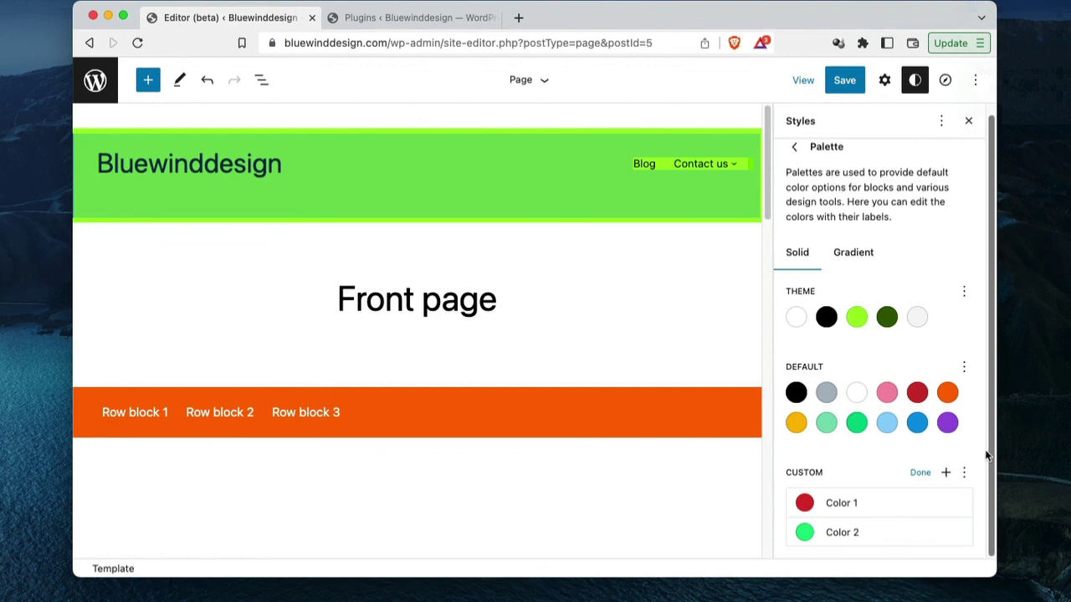
pyautogui.click(945, 473)
pyautogui.click(733, 462)
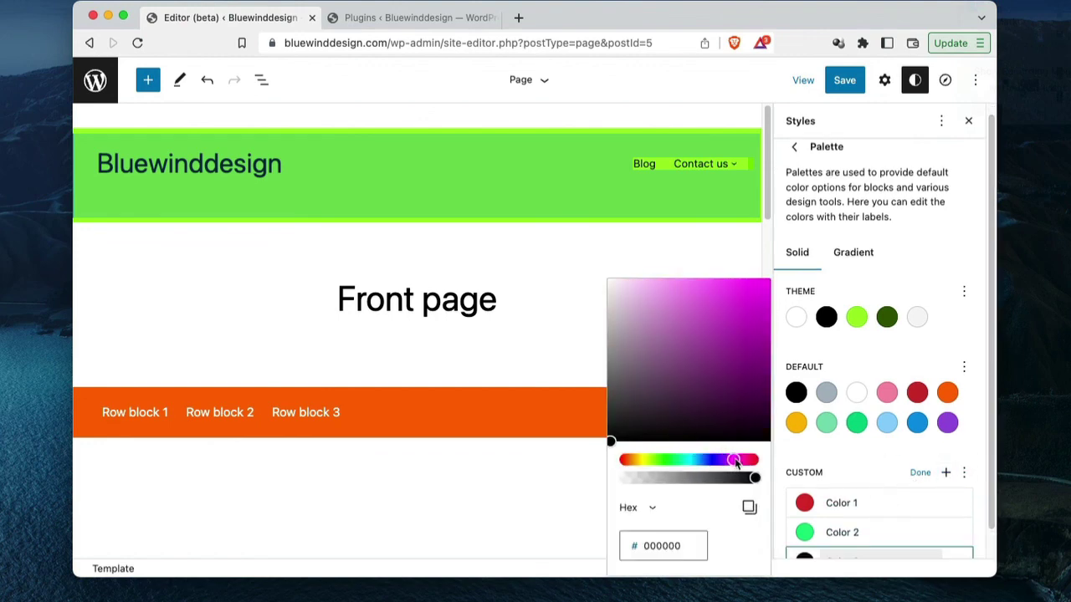
pyautogui.click(753, 293)
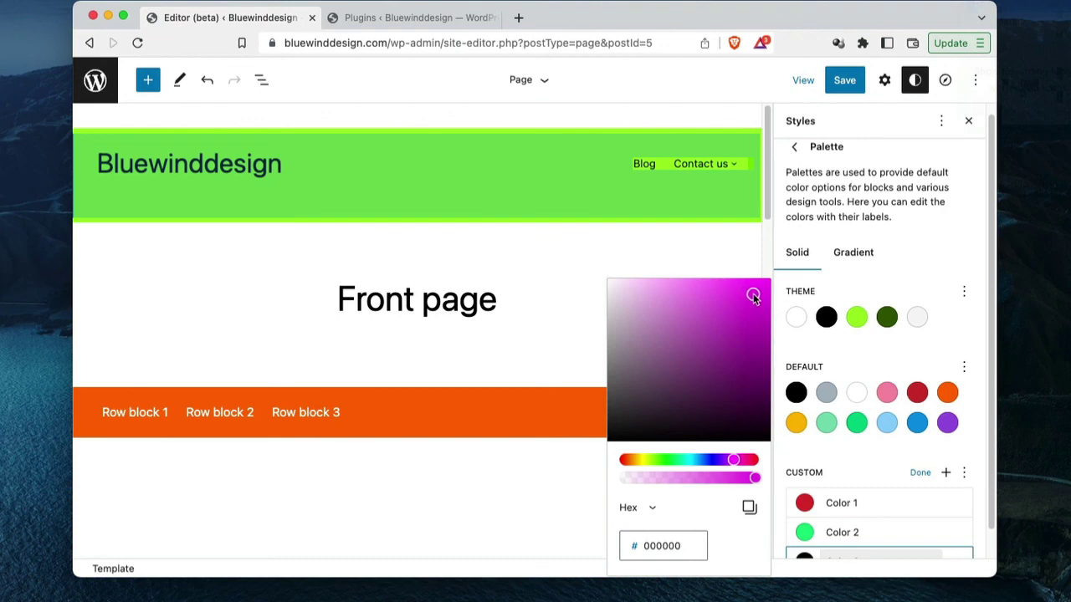
pyautogui.click(948, 452)
pyautogui.scroll(-2, 989, 494)
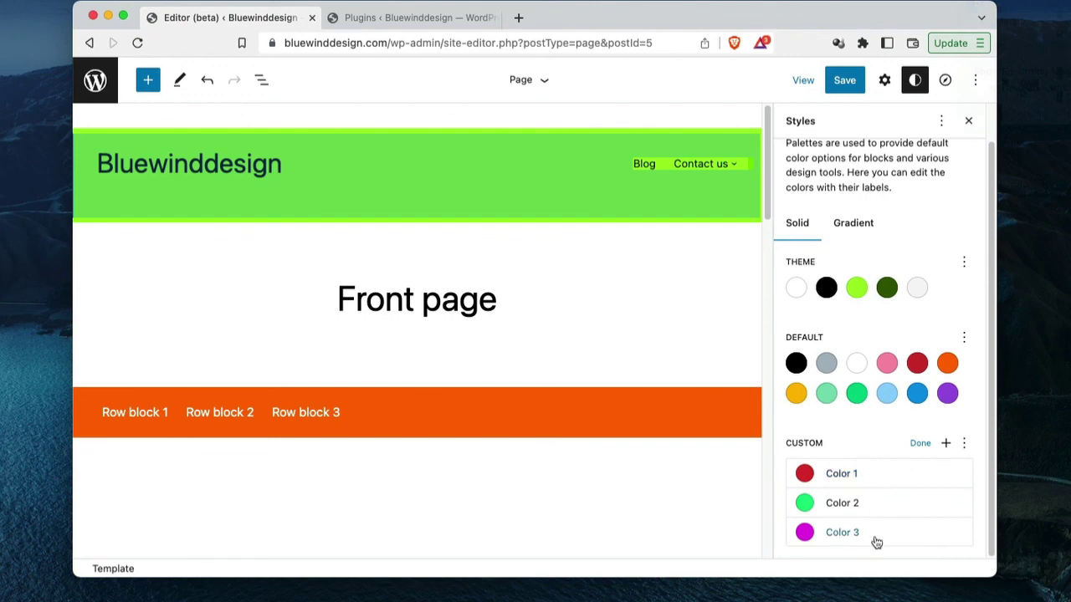
pyautogui.click(920, 443)
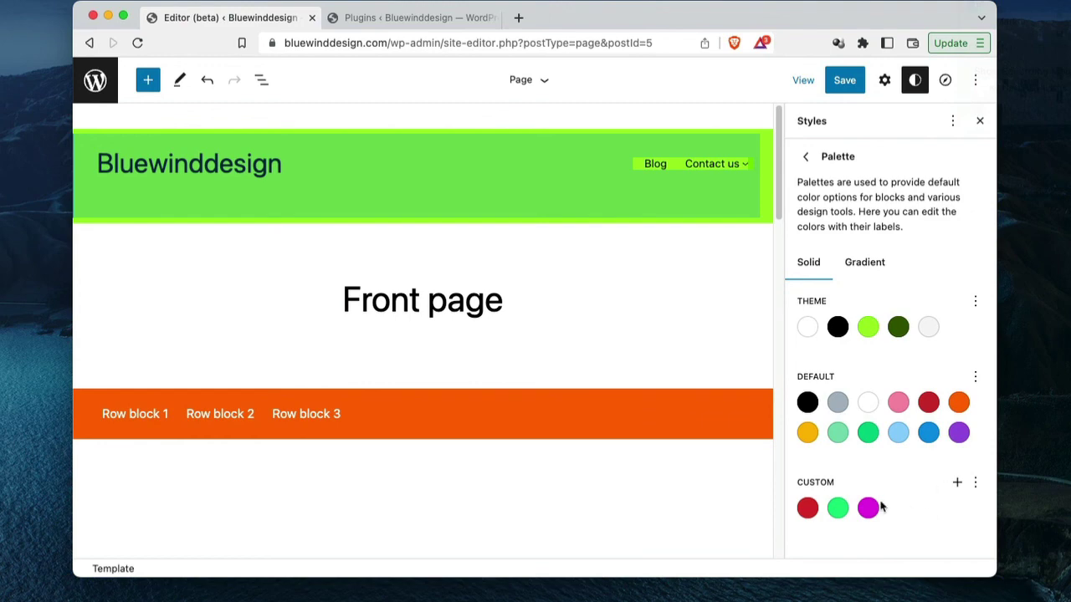
pyautogui.click(976, 483)
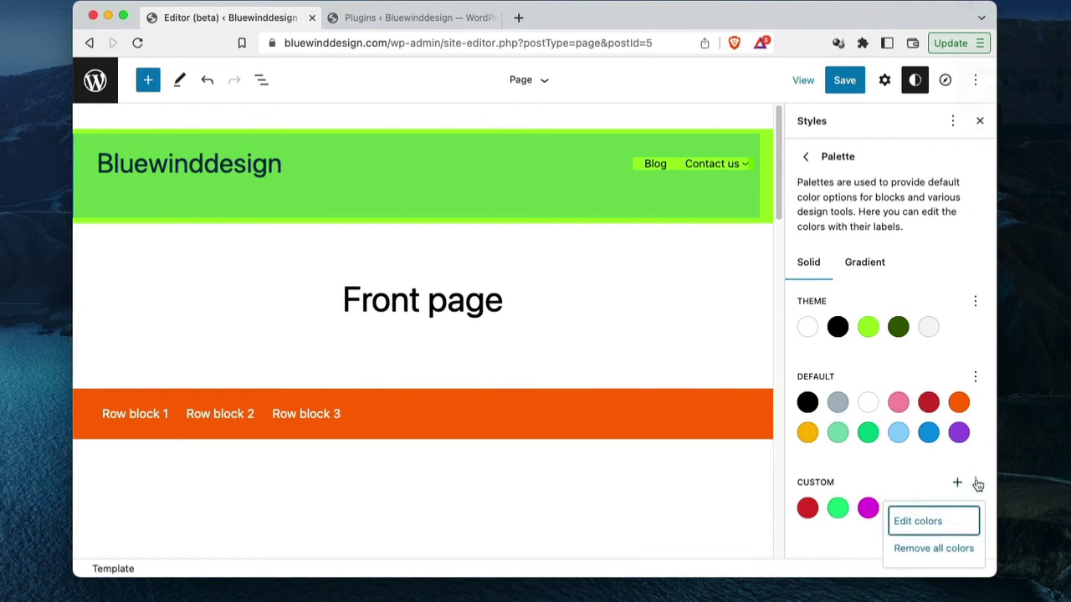
pyautogui.click(912, 474)
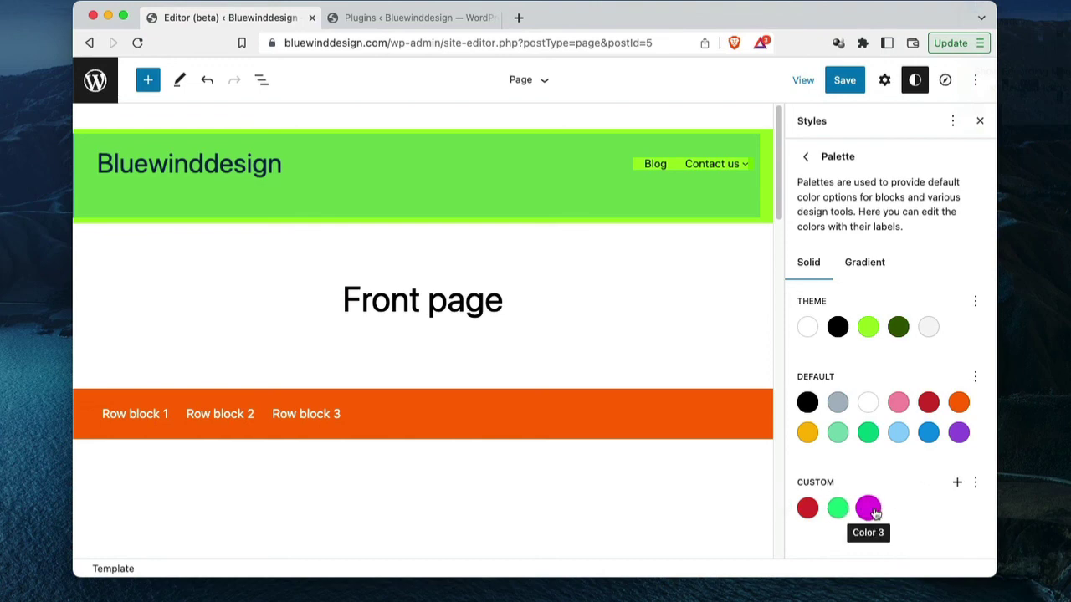
pyautogui.moveTo(423, 379)
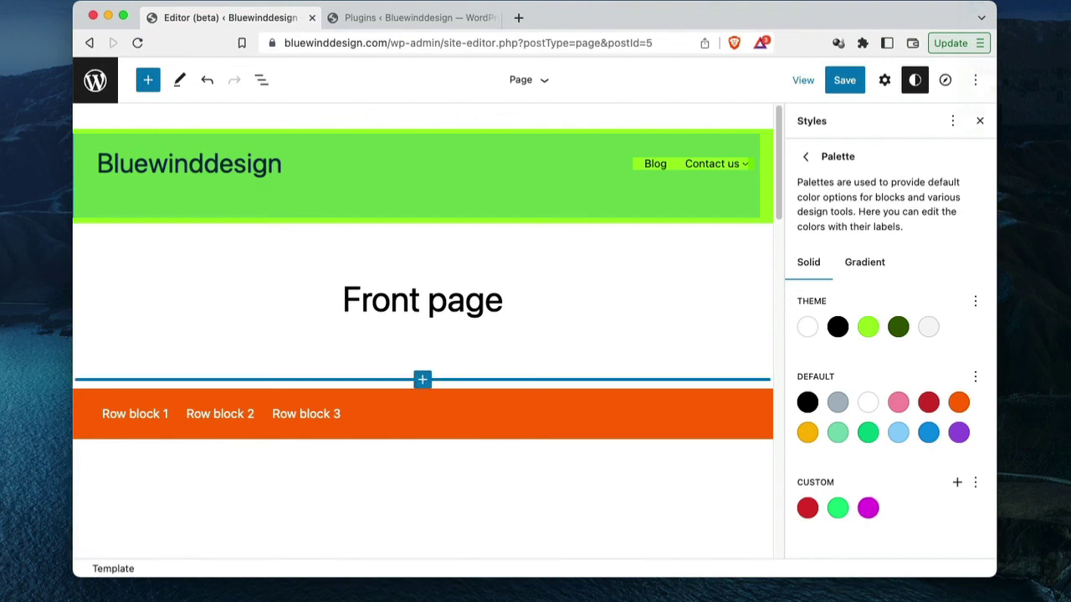